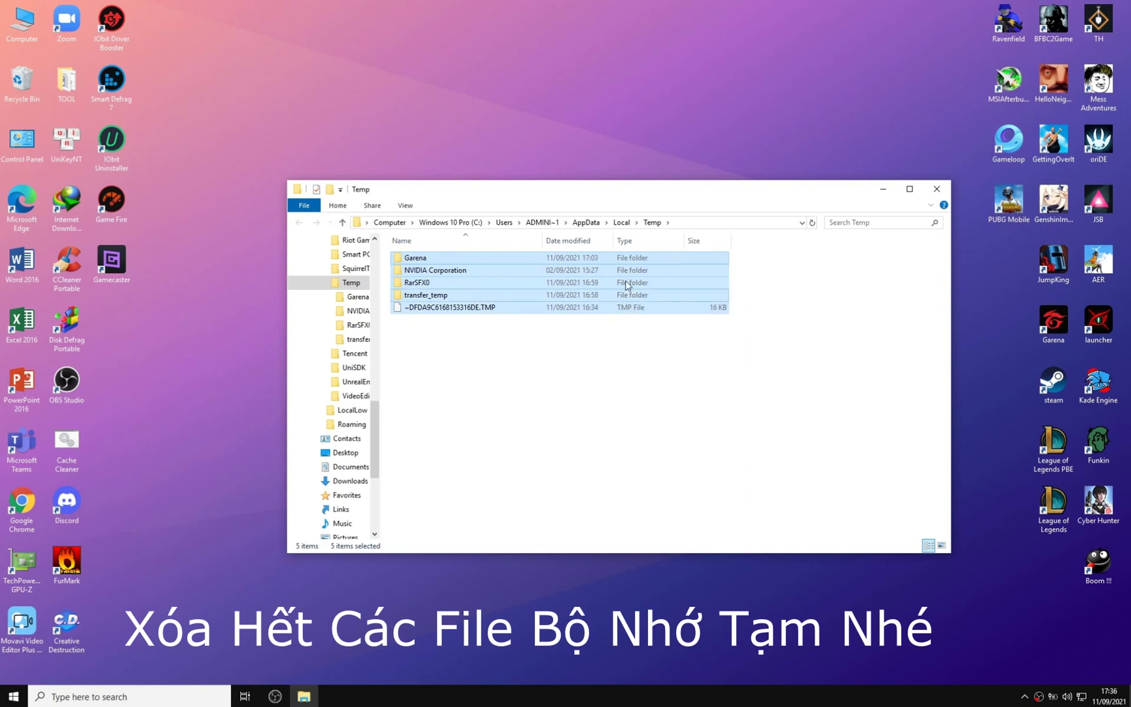
# Delete all selected items in the Temp folder, skipping the ones in use, and close the folder window.
pyautogui.rightClick(624, 269)
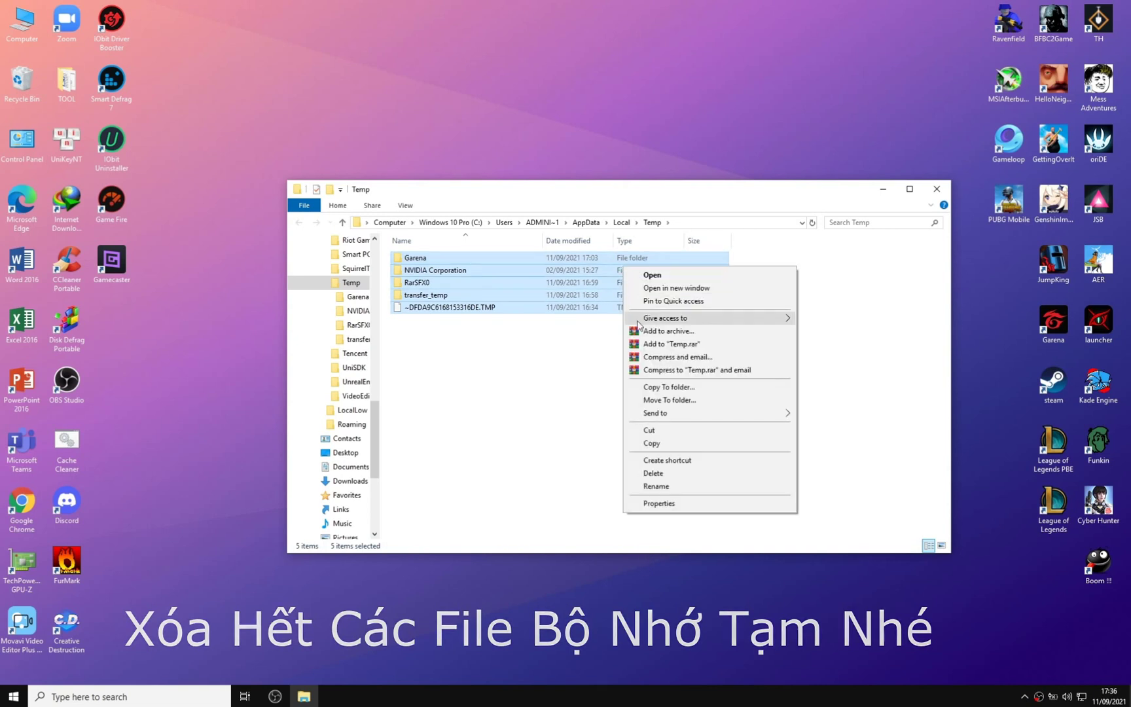
pyautogui.click(684, 474)
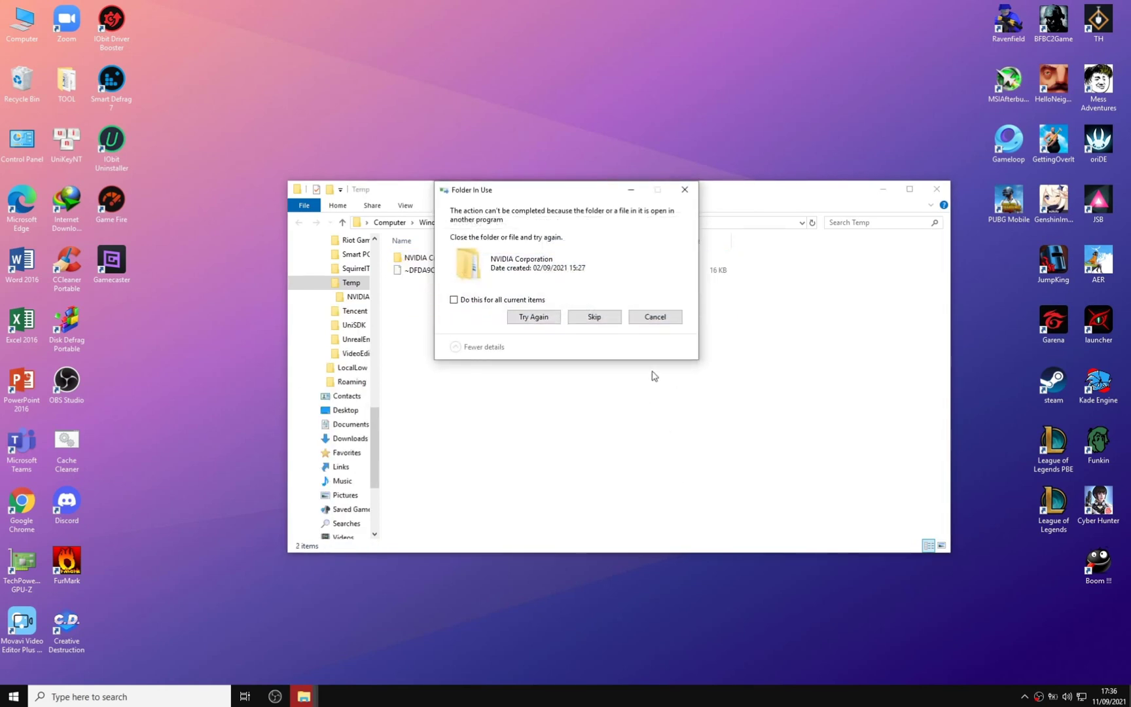
pyautogui.click(603, 326)
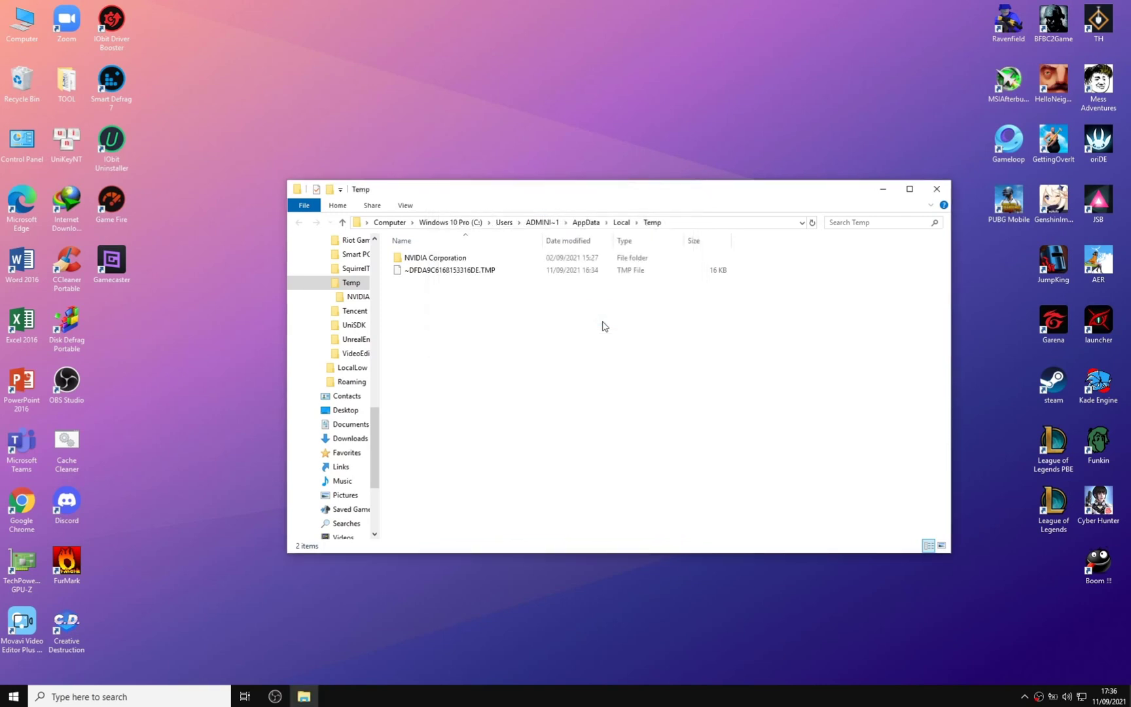
pyautogui.click(932, 189)
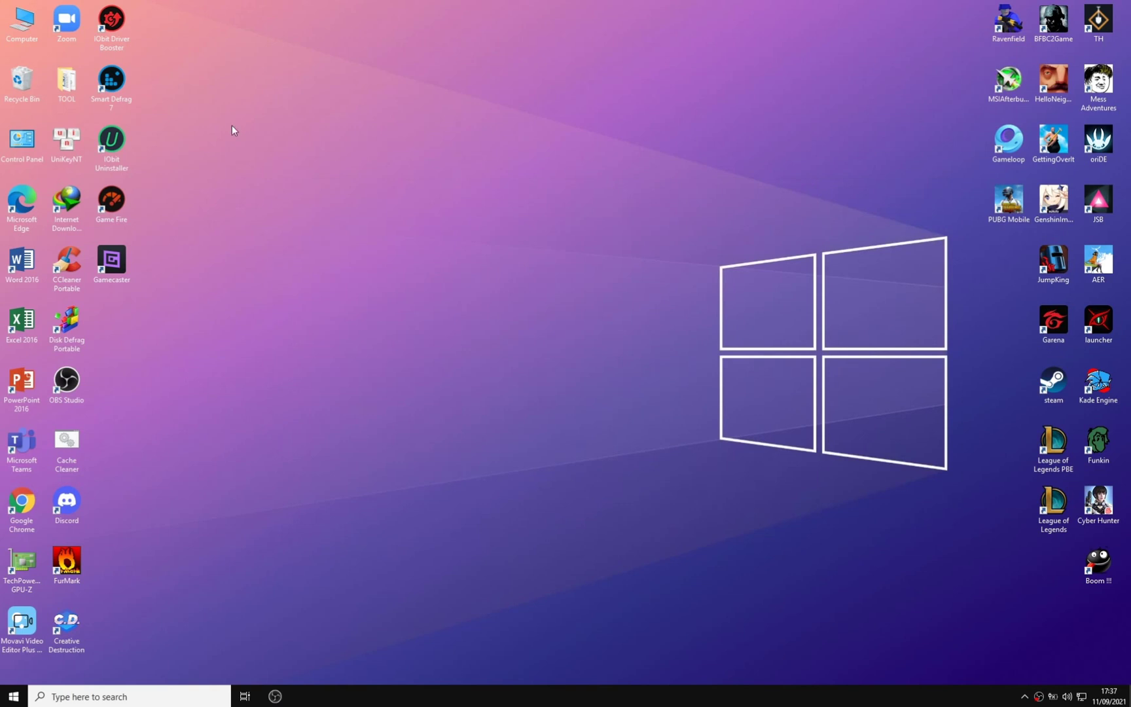
# Empty the Recycle Bin and confirm the permanent deletion of its items.
pyautogui.rightClick(26, 92)
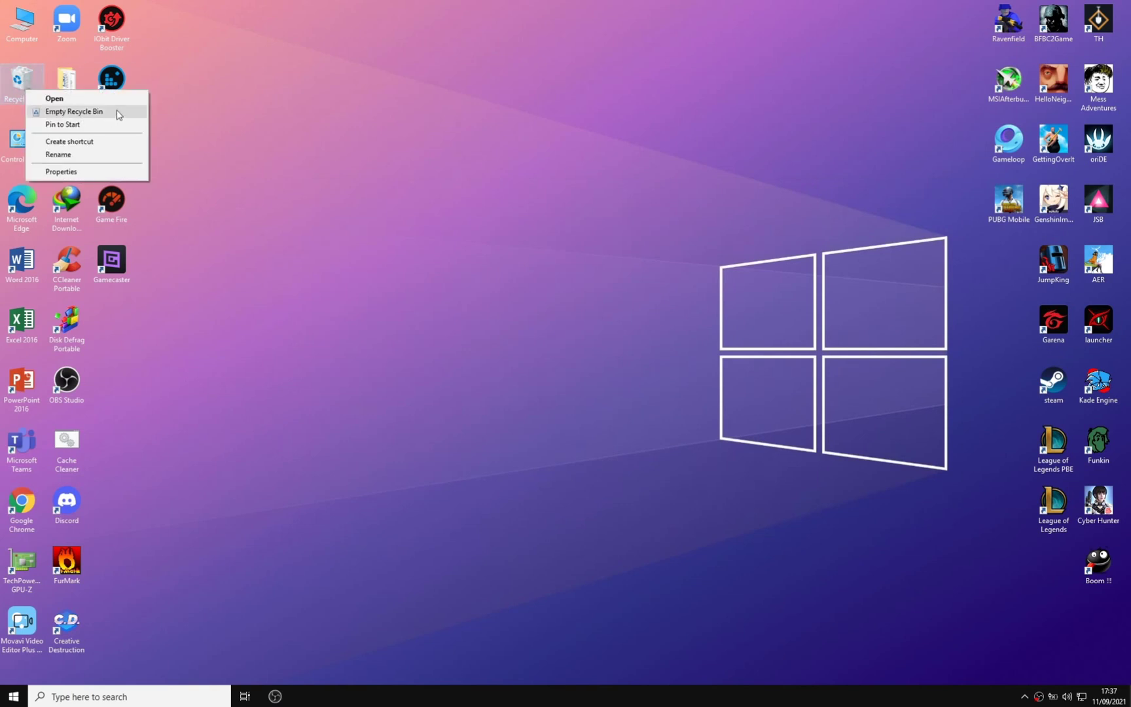
pyautogui.click(92, 112)
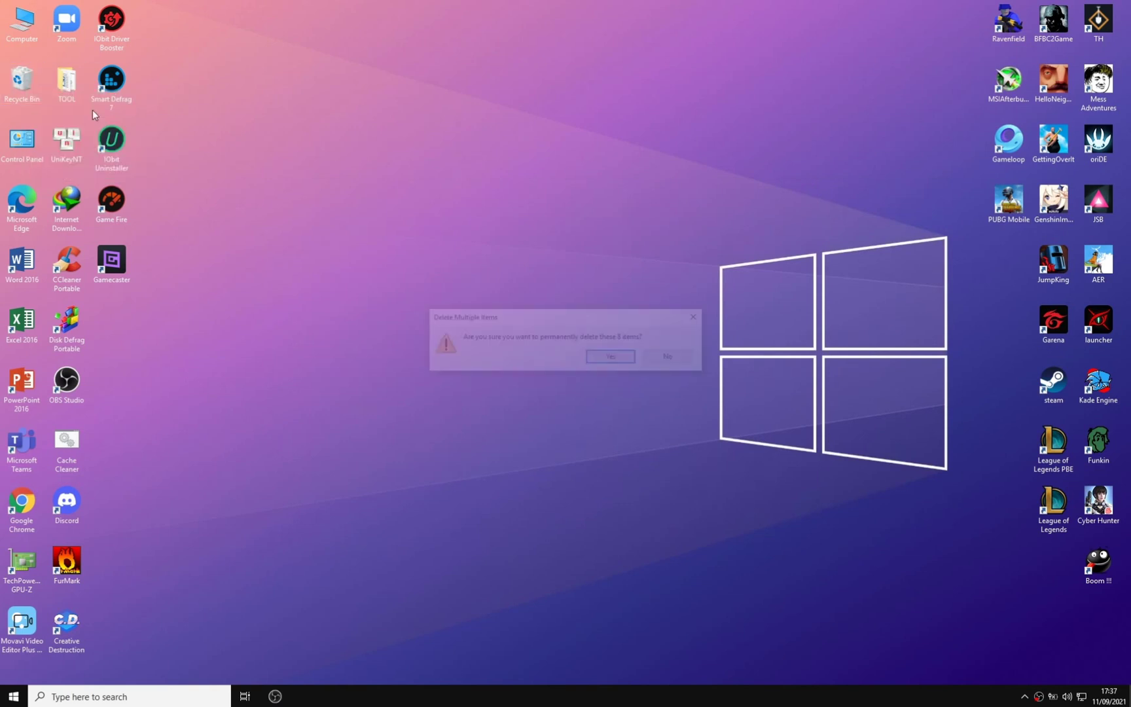
pyautogui.click(613, 359)
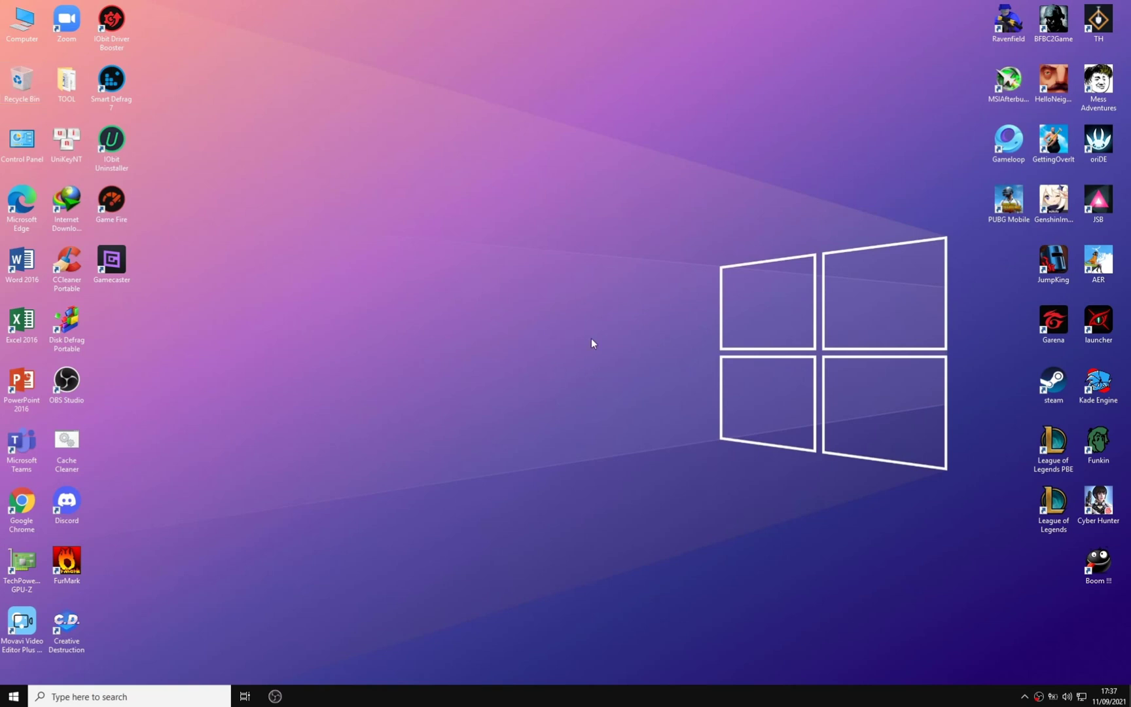
# Open System Configuration by running the msconfig command.
pyautogui.rightClick(10, 697)
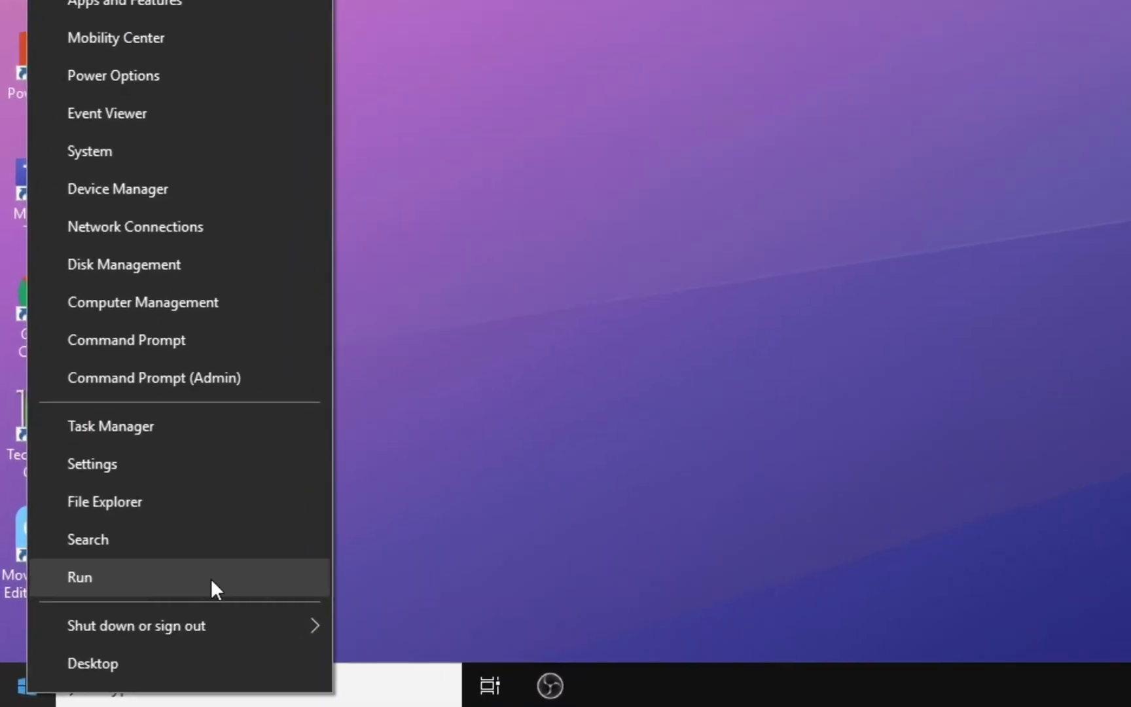
pyautogui.click(211, 578)
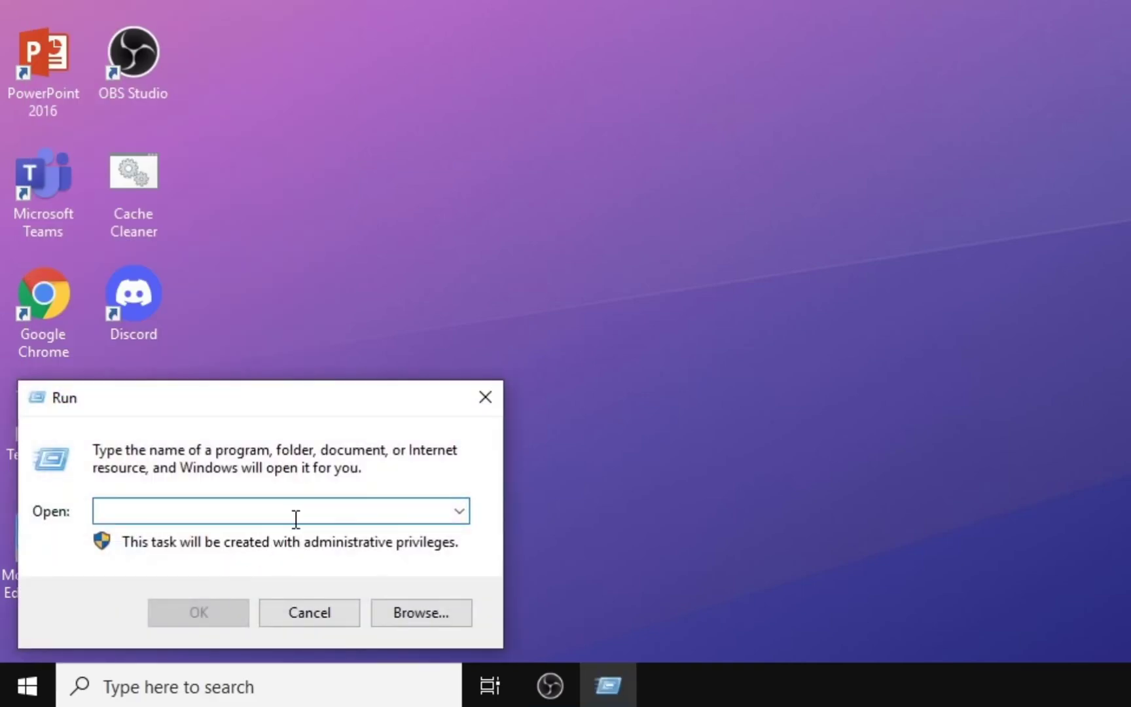
pyautogui.write('msconfig')
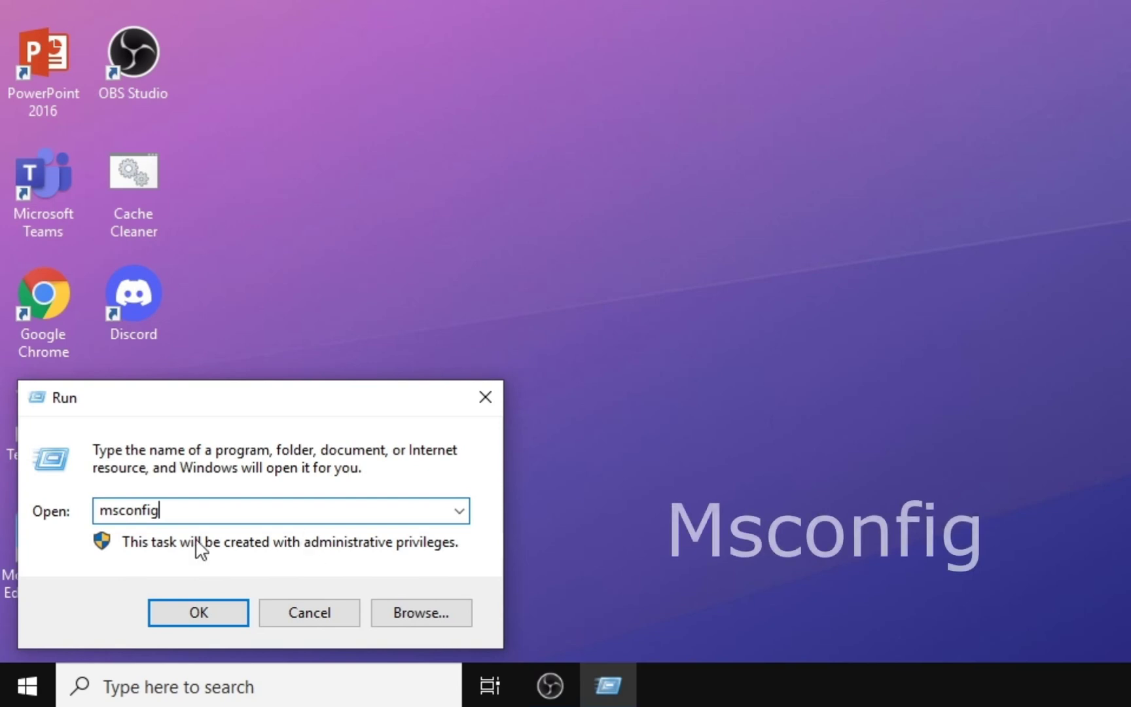
pyautogui.moveTo(195, 516); pyautogui.dragTo(20, 518)
pyautogui.click(191, 515)
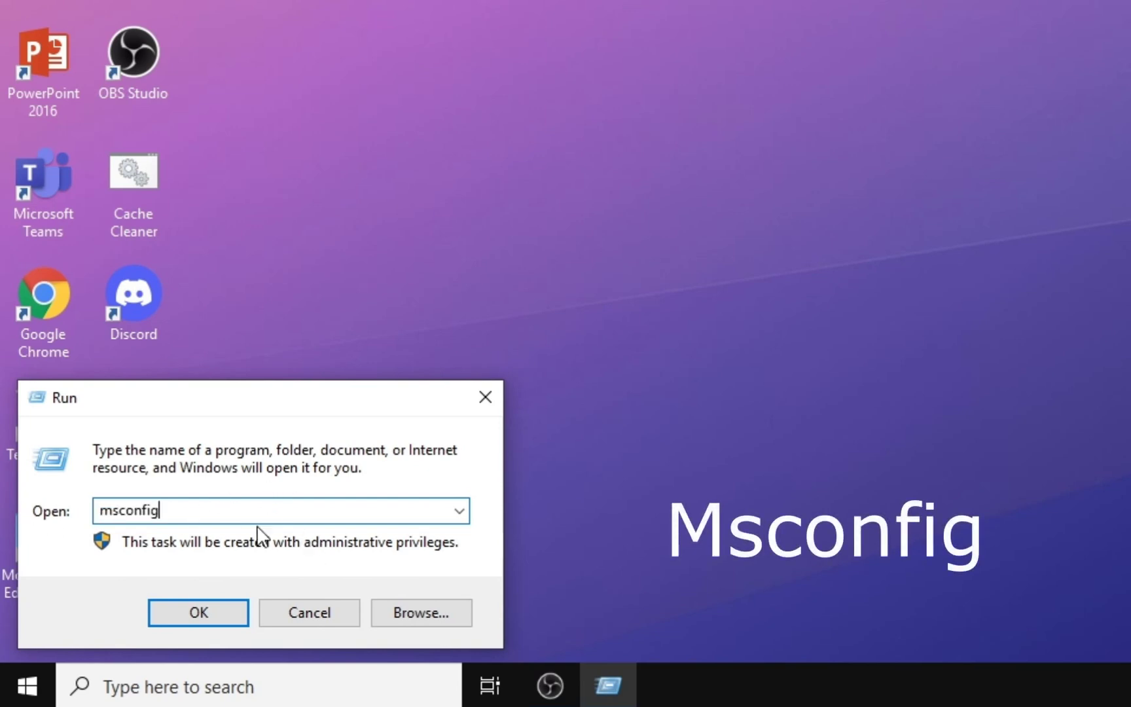
pyautogui.click(187, 614)
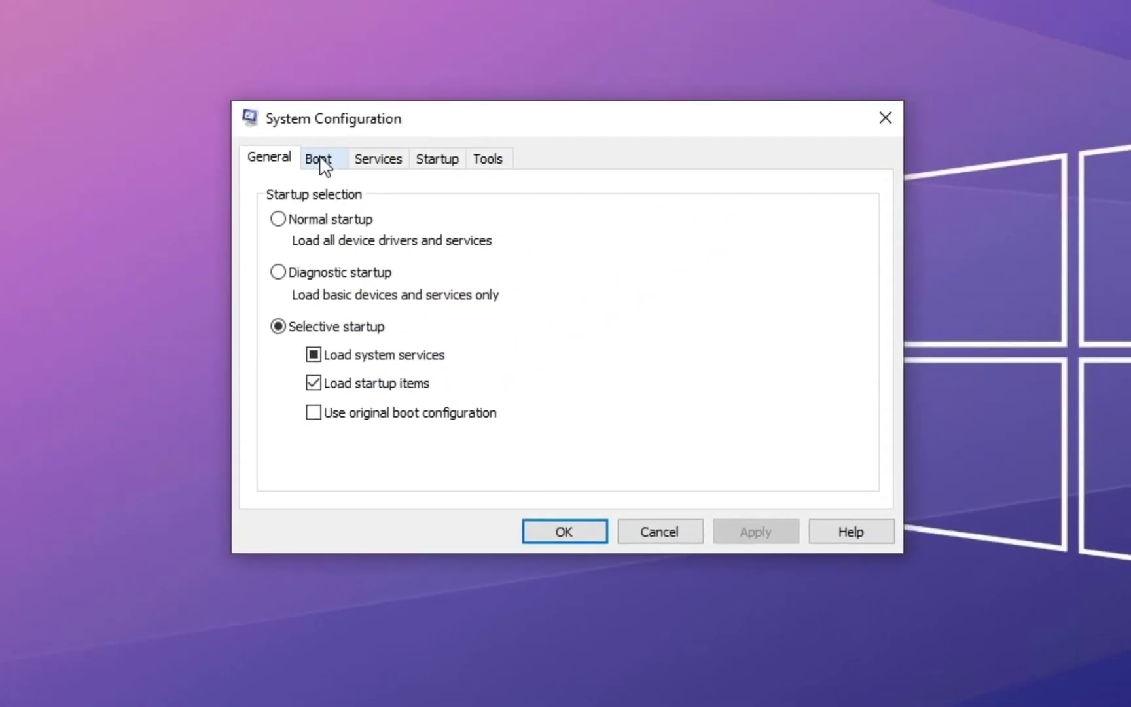
# In the advanced boot options, enable the number of processors setting and set it to 4.
pyautogui.click(324, 165)
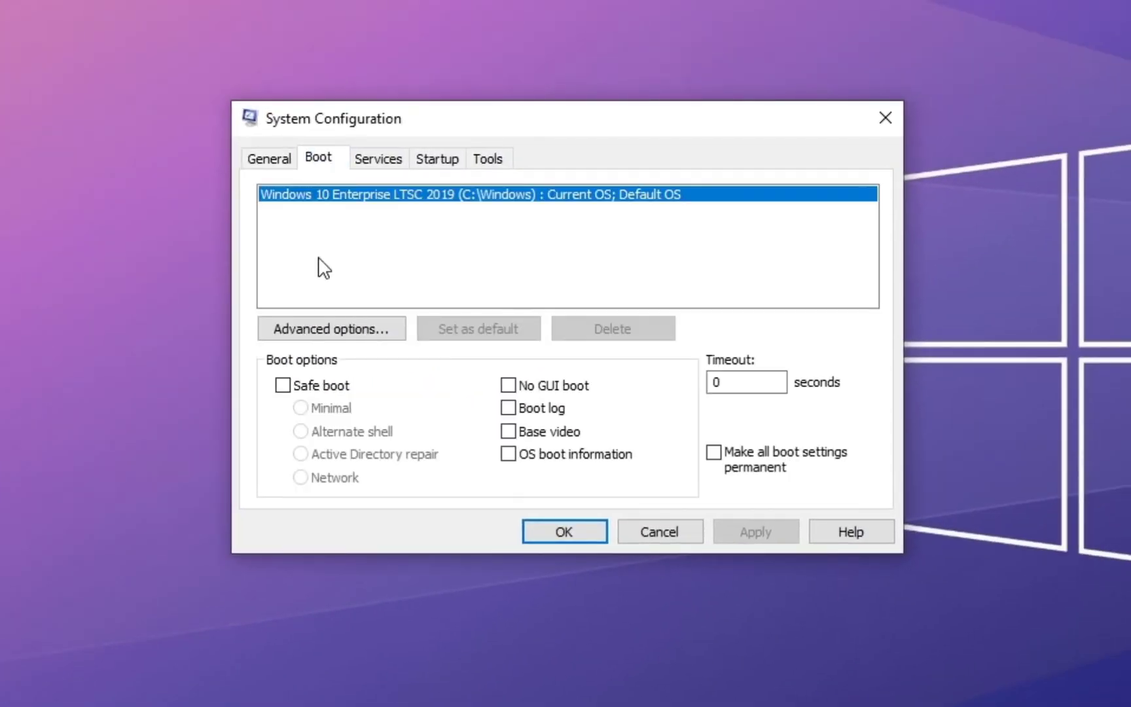
pyautogui.click(332, 334)
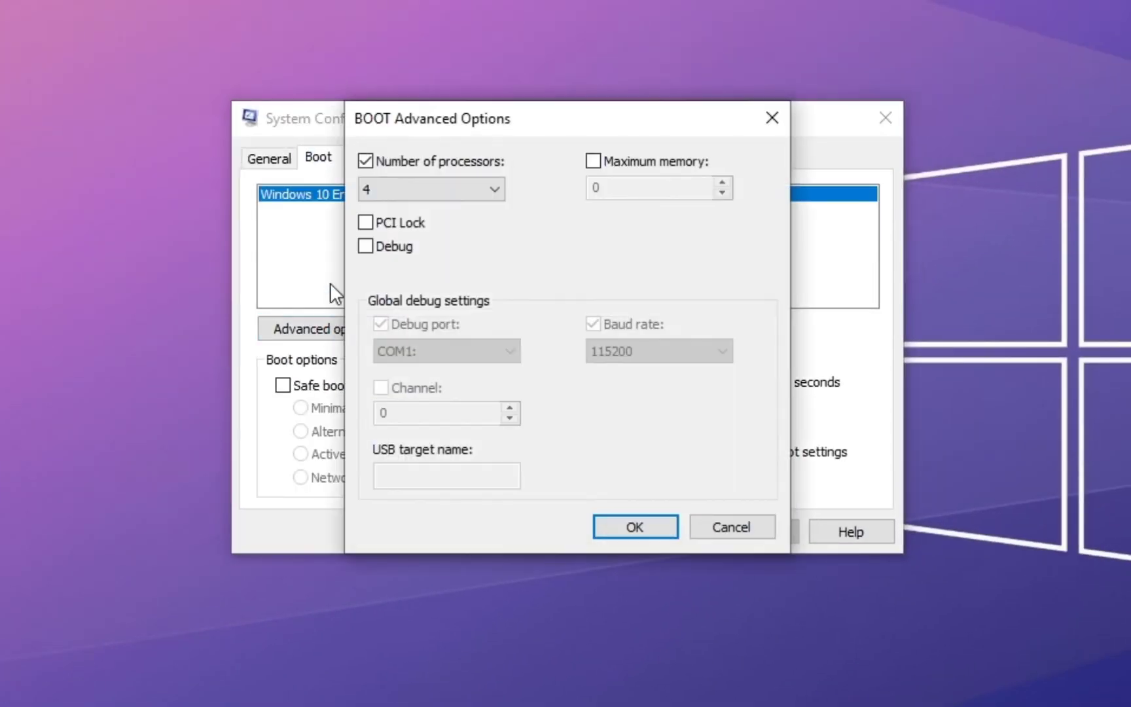
pyautogui.click(366, 160)
pyautogui.click(367, 161)
pyautogui.click(401, 183)
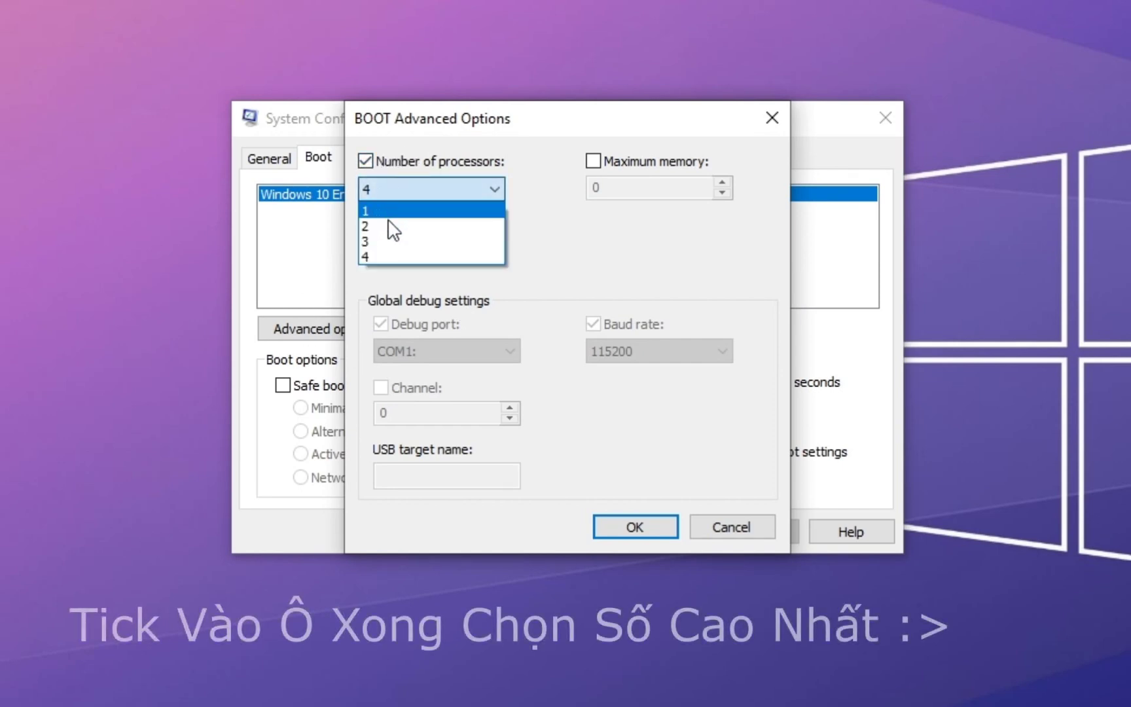
pyautogui.click(413, 257)
pyautogui.click(444, 193)
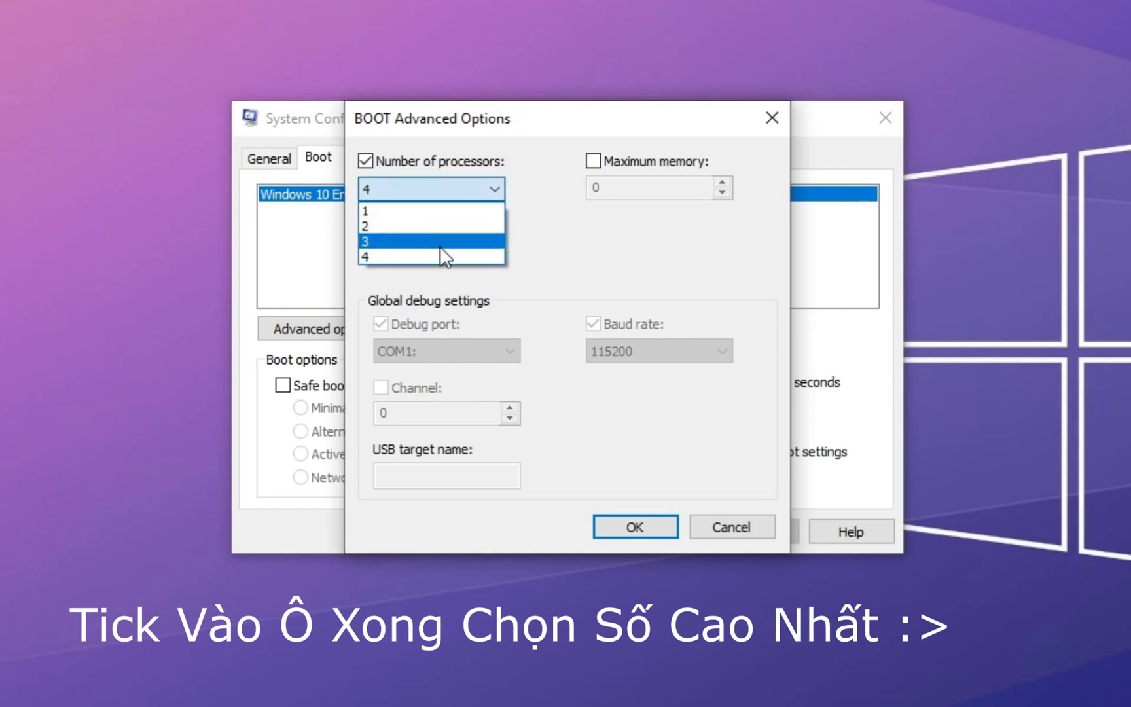
pyautogui.click(451, 256)
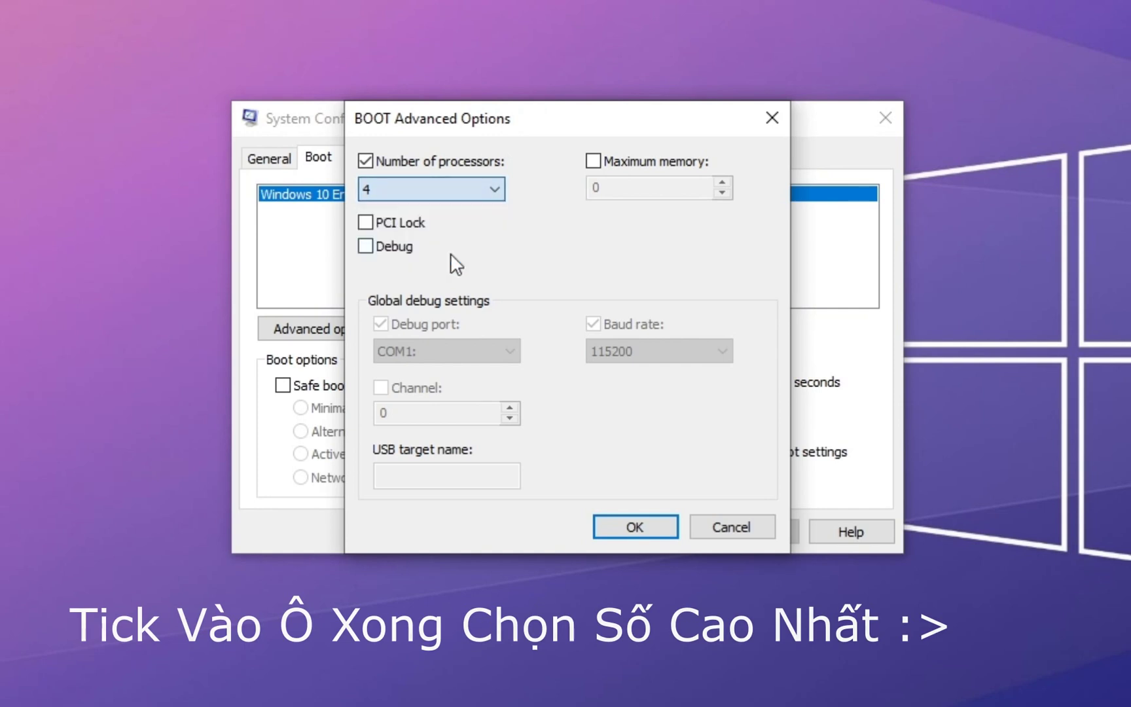
pyautogui.click(634, 528)
# Apply the boot changes and exit System Configuration without restarting.
pyautogui.click(736, 529)
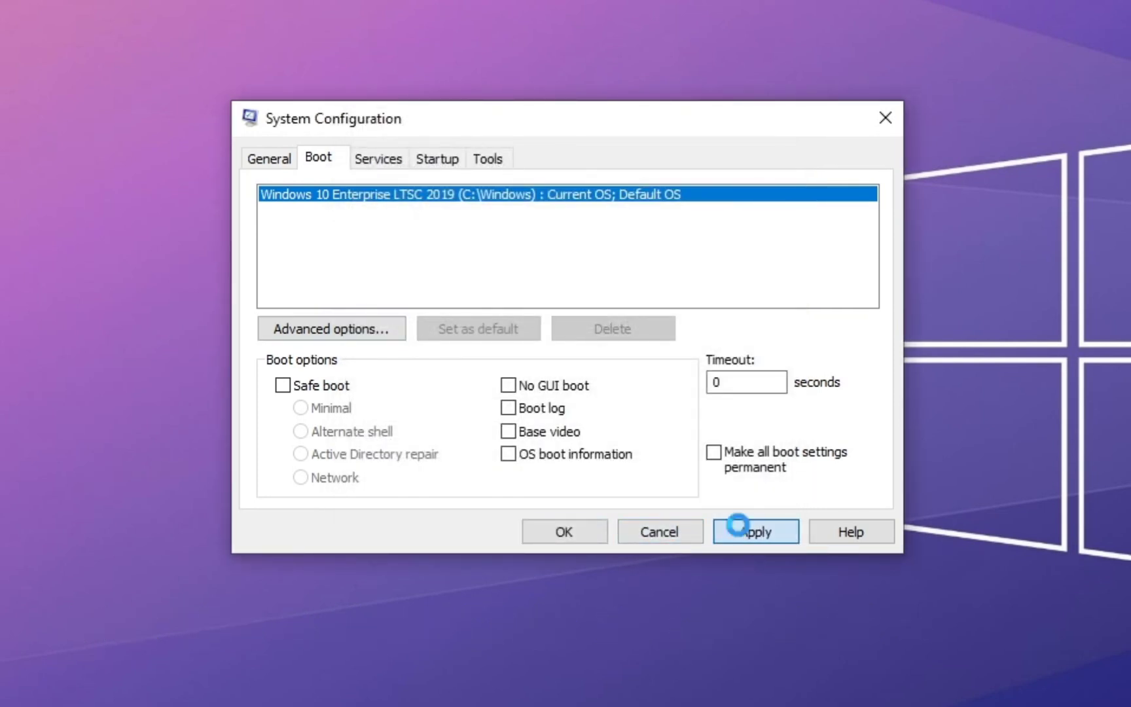
pyautogui.click(562, 534)
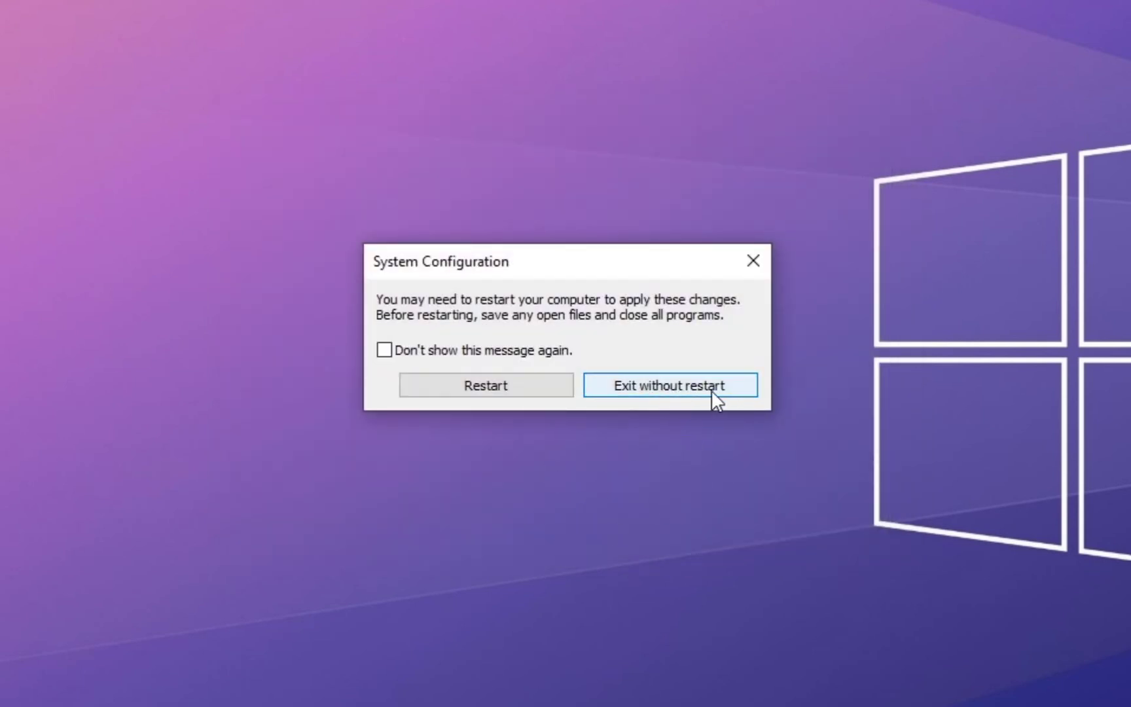
pyautogui.click(687, 396)
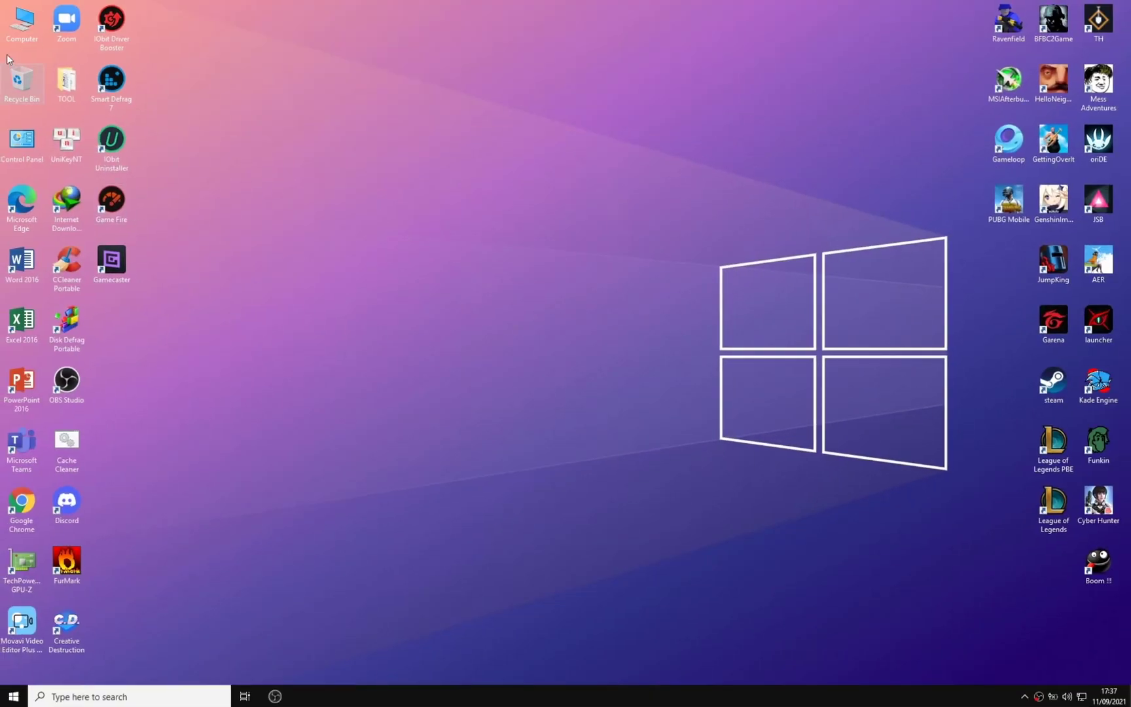
# Open the Performance Options from the advanced system settings in the computer's properties.
pyautogui.rightClick(17, 34)
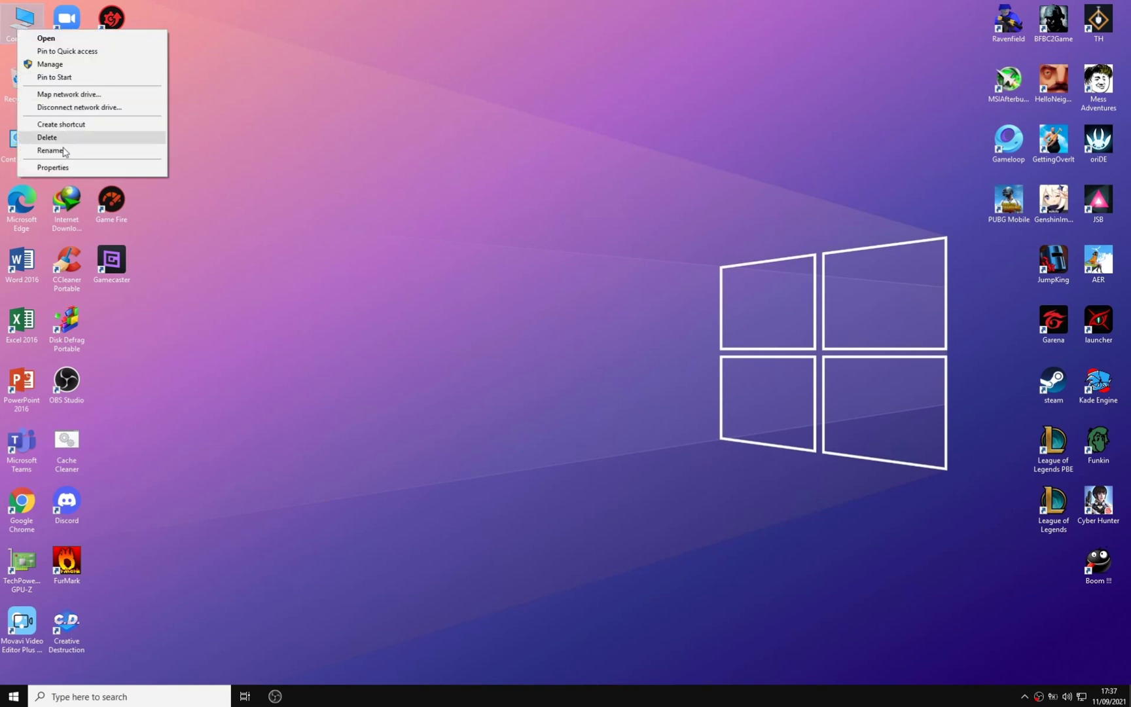
pyautogui.click(119, 171)
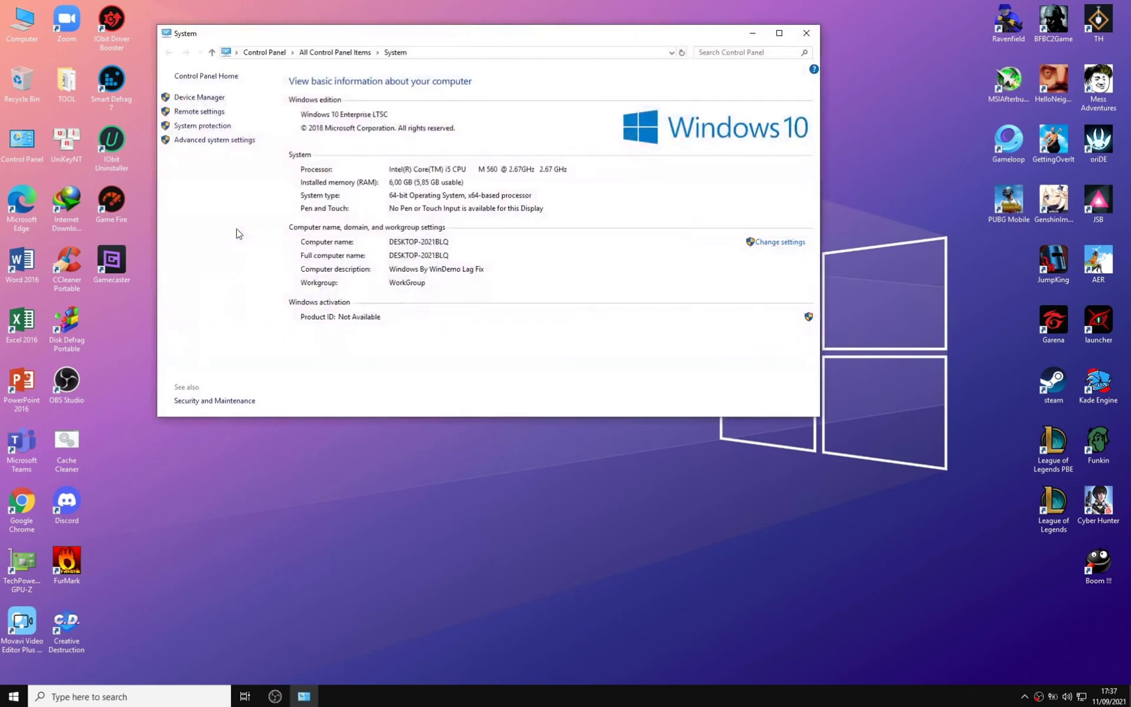
pyautogui.click(212, 141)
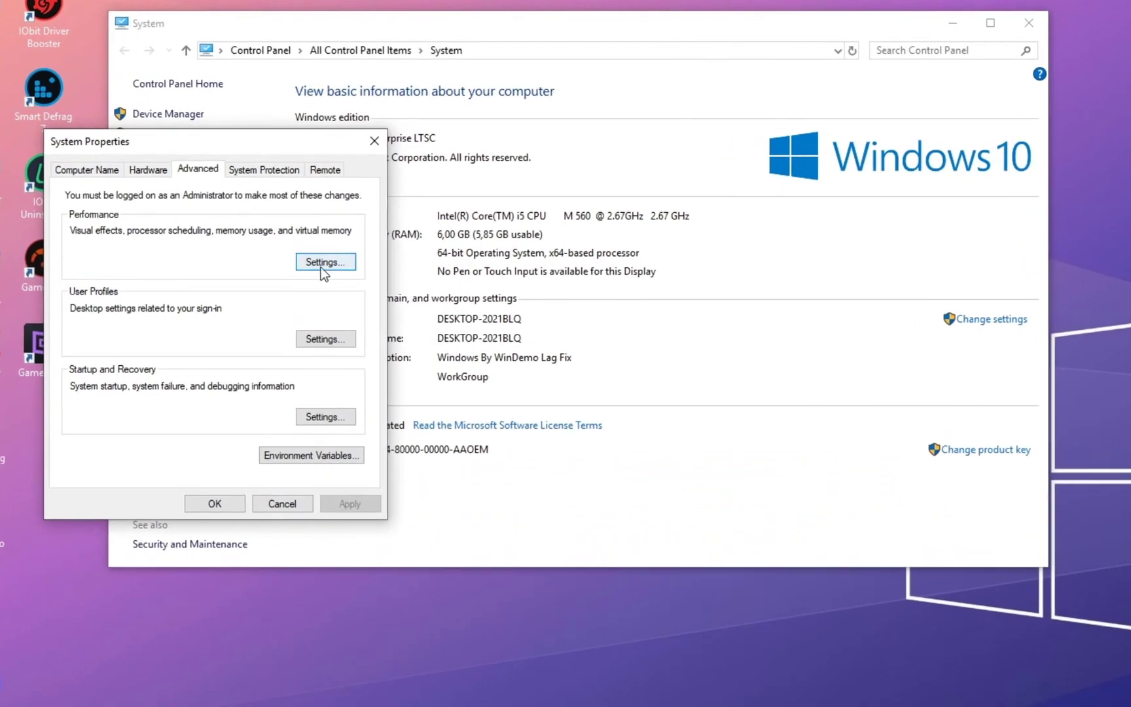
pyautogui.click(311, 202)
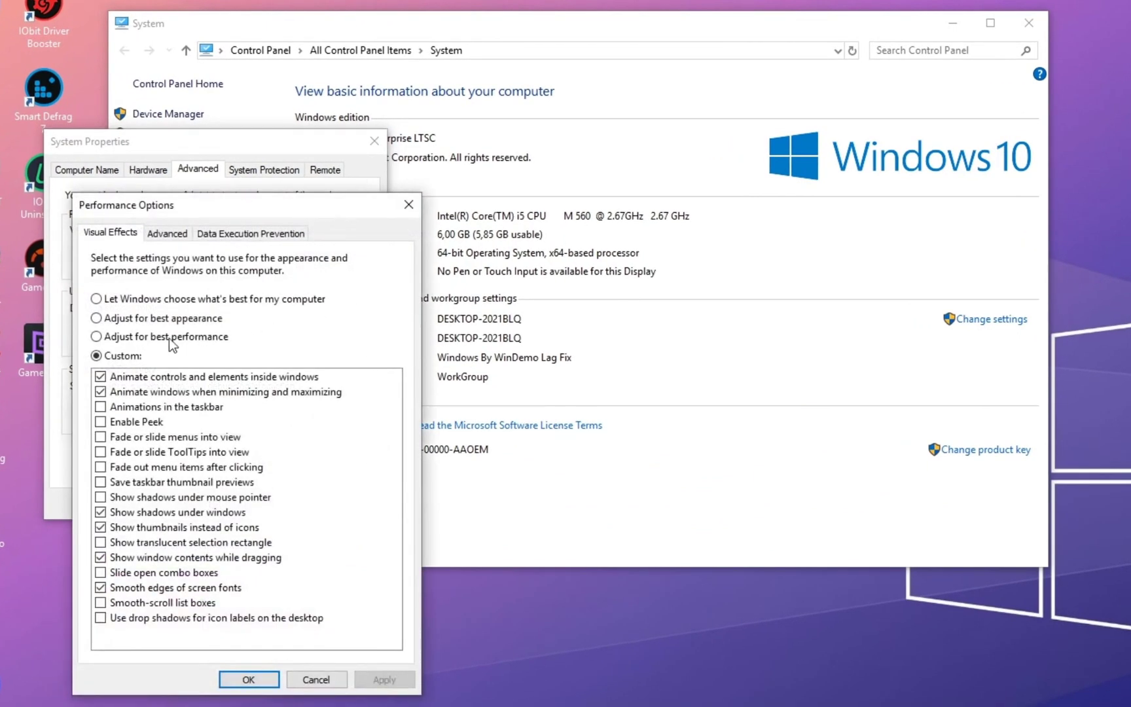
# Adjust visual effects for best performance, keeping only thumbnails instead of icons, window contents while dragging and smooth screen font edges, and apply.
pyautogui.click(133, 338)
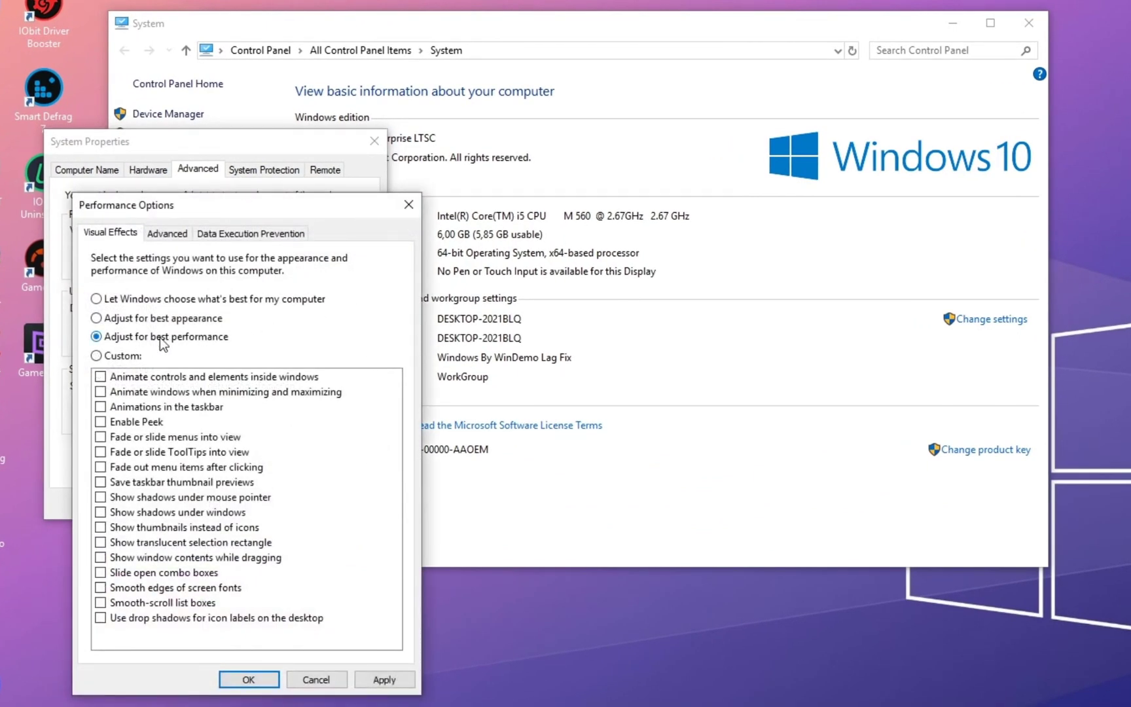
pyautogui.click(100, 391)
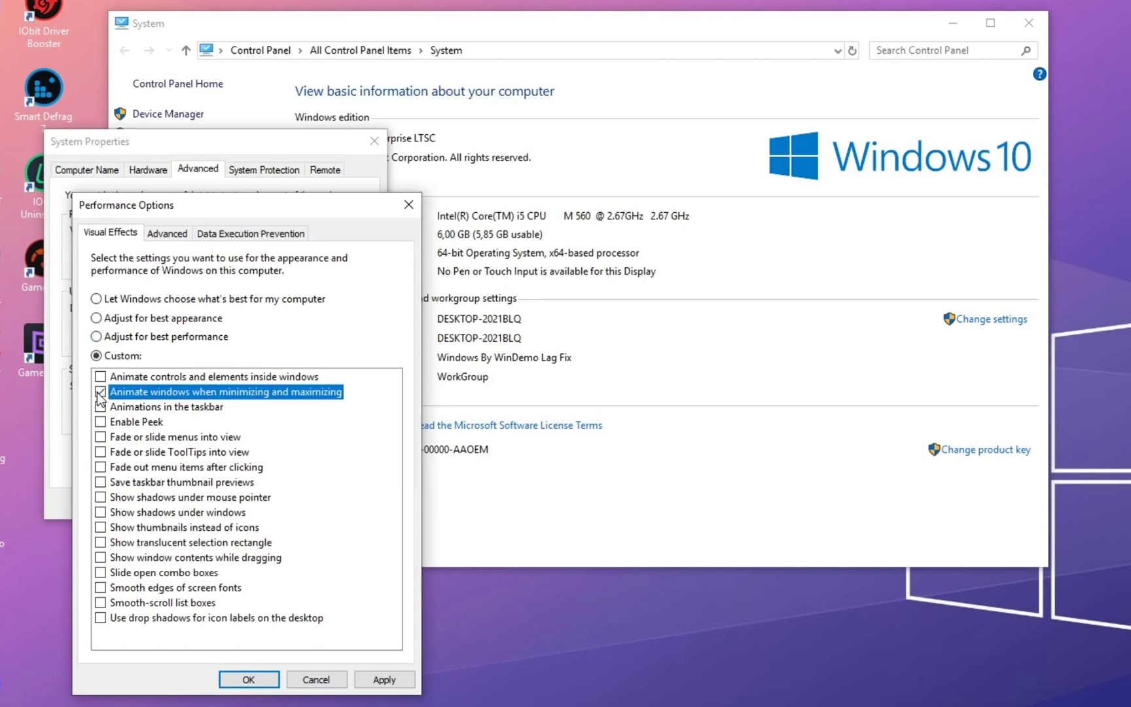
pyautogui.click(100, 587)
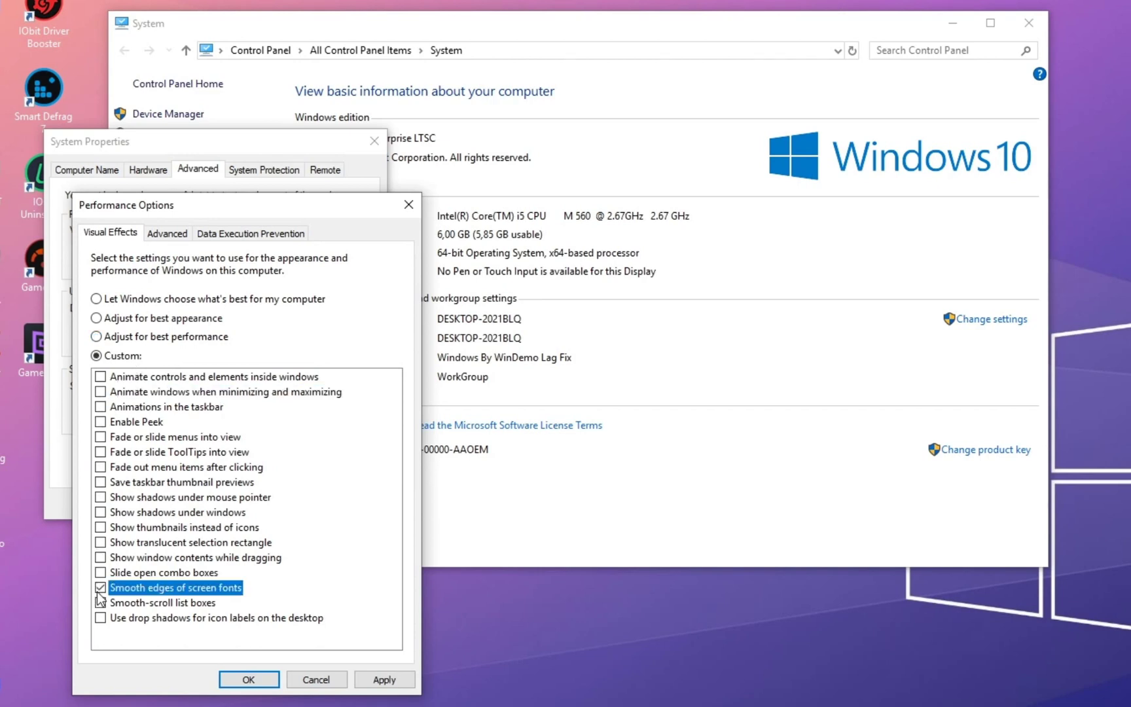
pyautogui.click(100, 557)
pyautogui.click(100, 527)
pyautogui.click(386, 678)
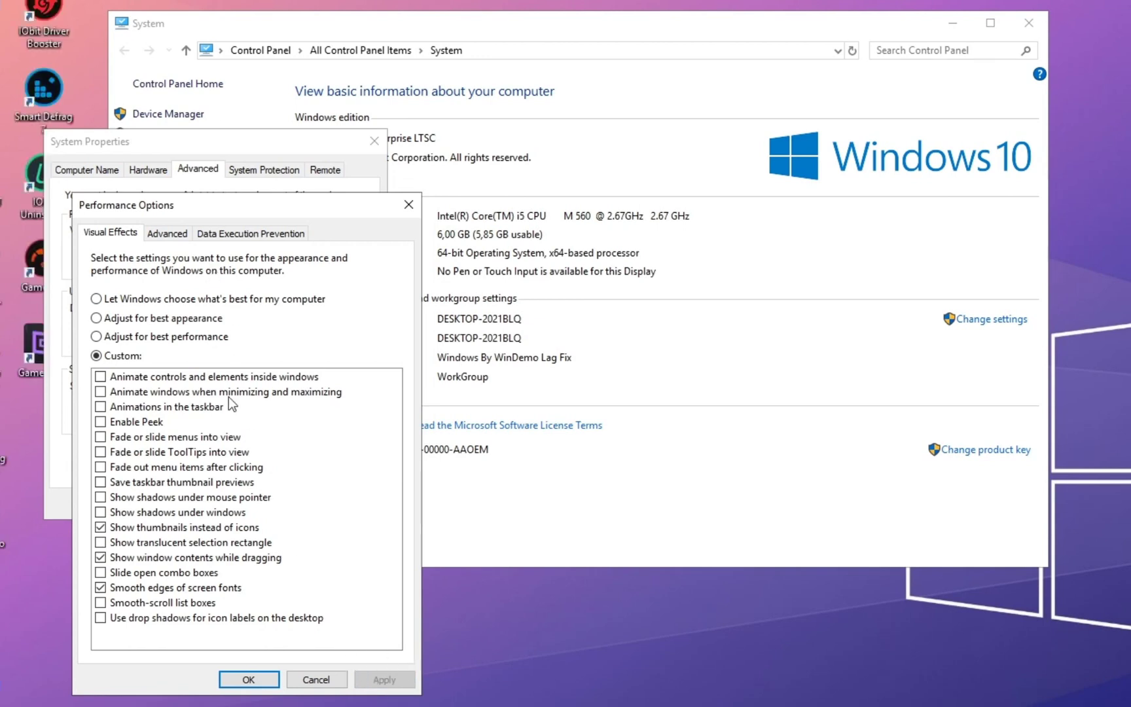
# Set drive C's custom paging file to 4096 MB initial and 8192 MB maximum size, and confirm the performance options.
pyautogui.click(163, 235)
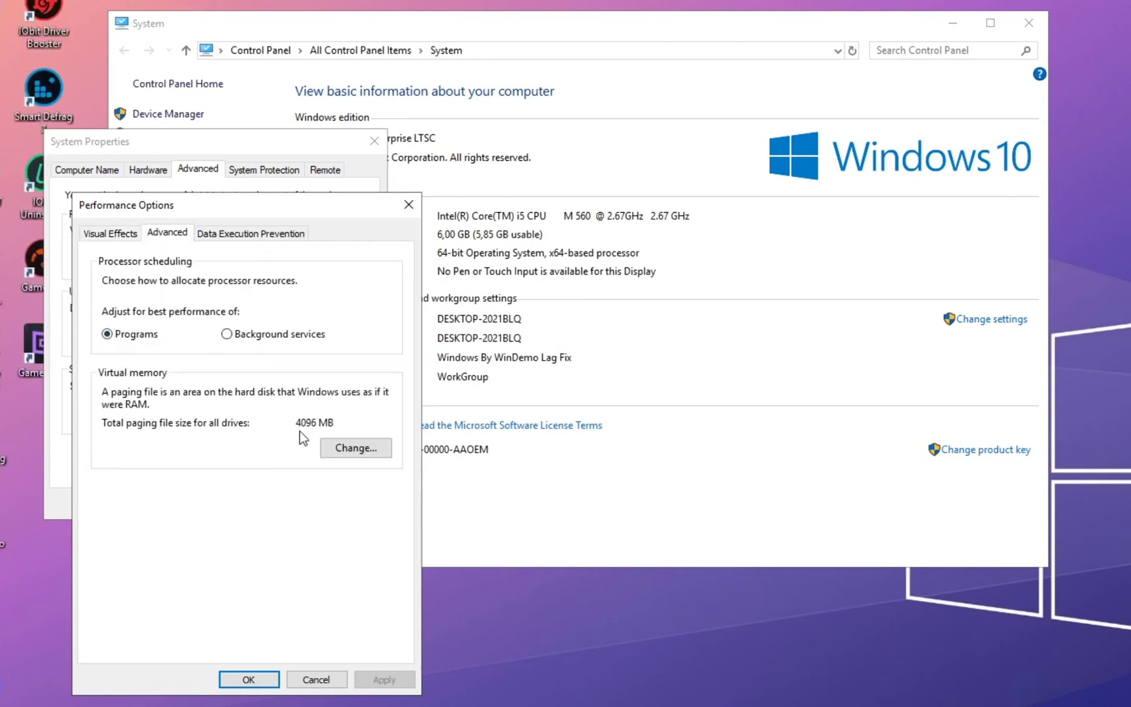
pyautogui.click(341, 453)
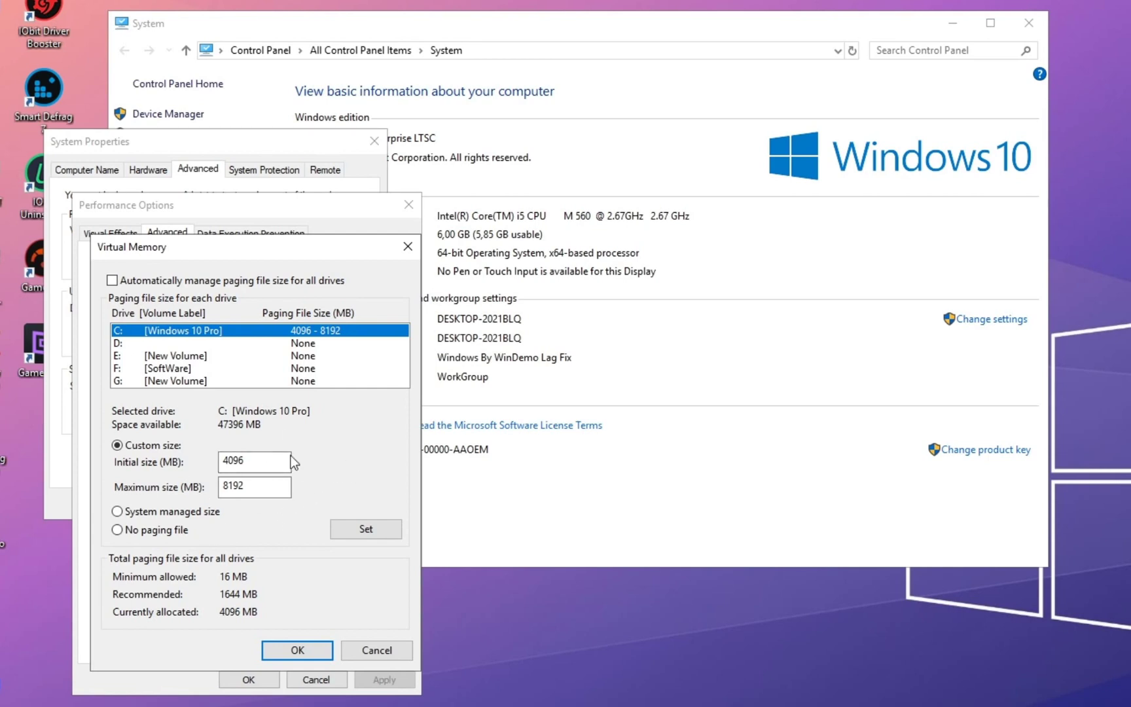
pyautogui.doubleClick(248, 462)
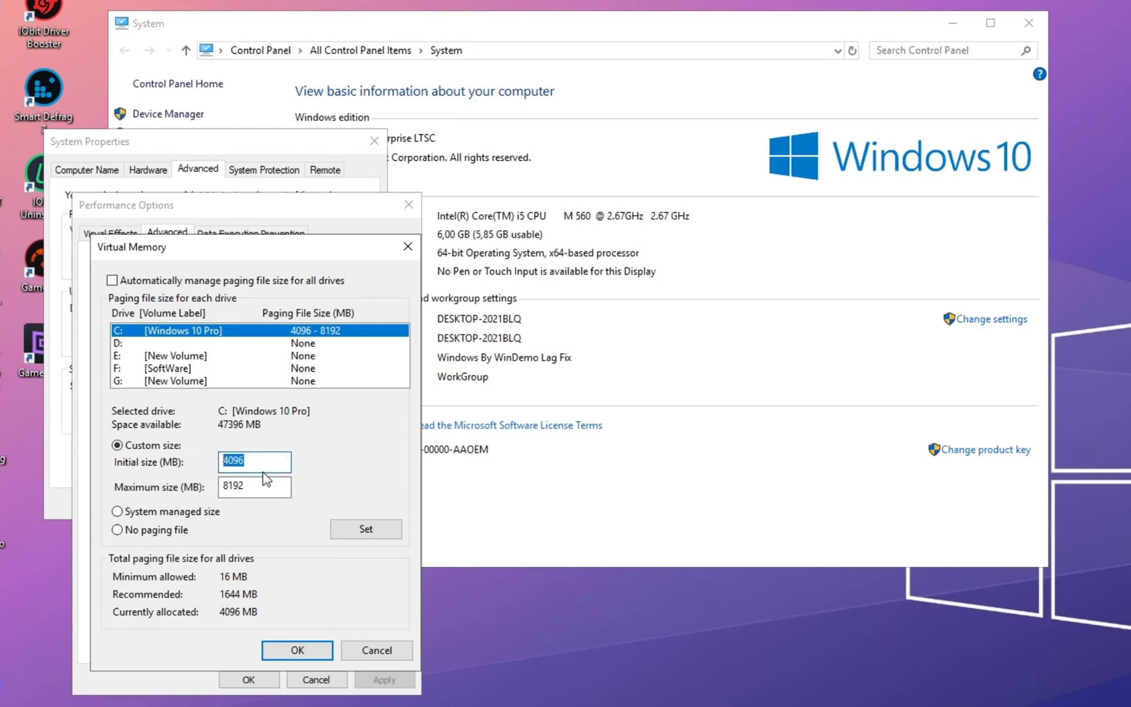
pyautogui.doubleClick(256, 485)
pyautogui.click(361, 530)
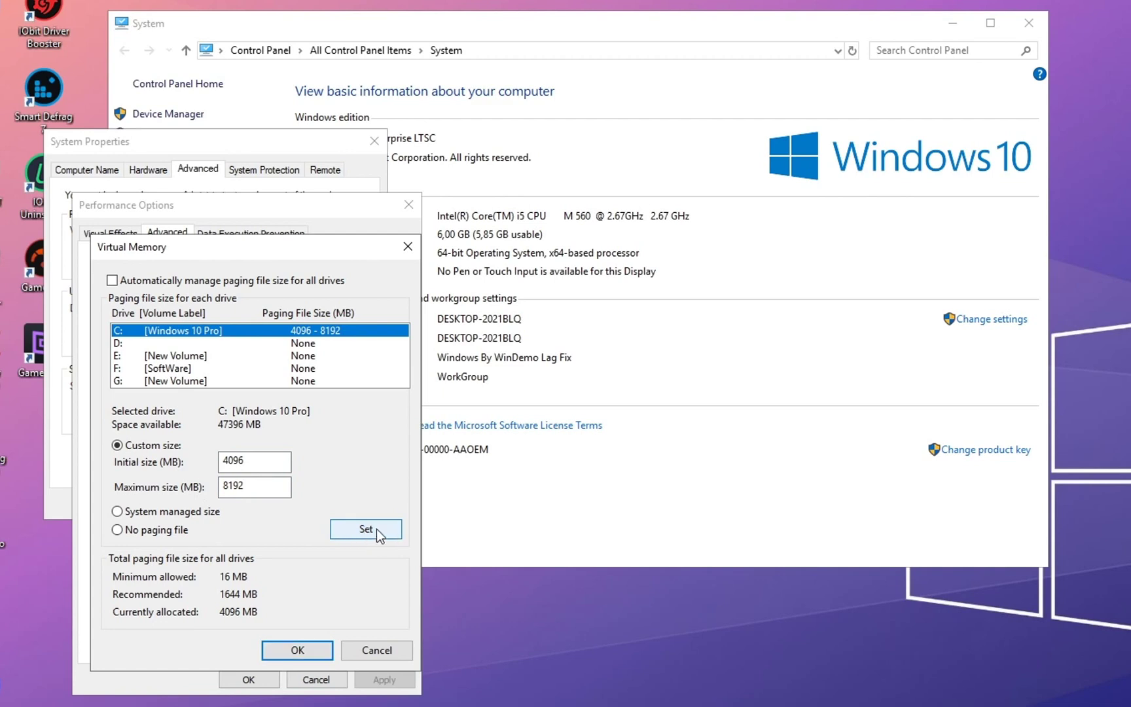
pyautogui.click(363, 529)
pyautogui.click(298, 650)
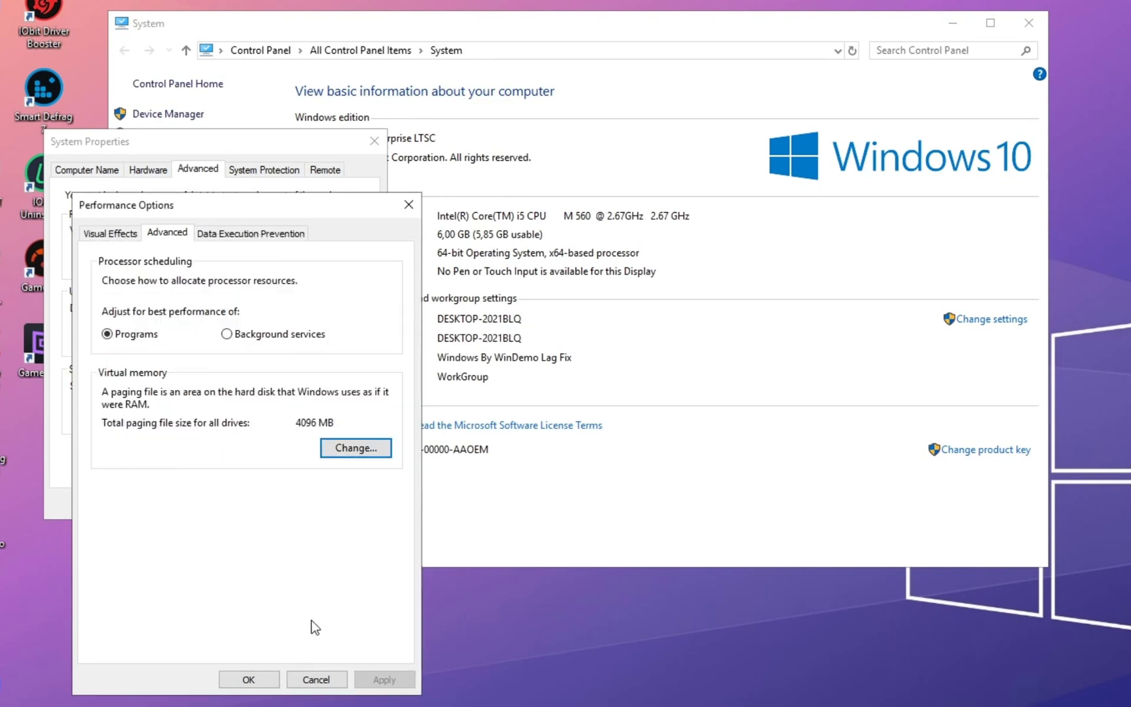
pyautogui.click(248, 680)
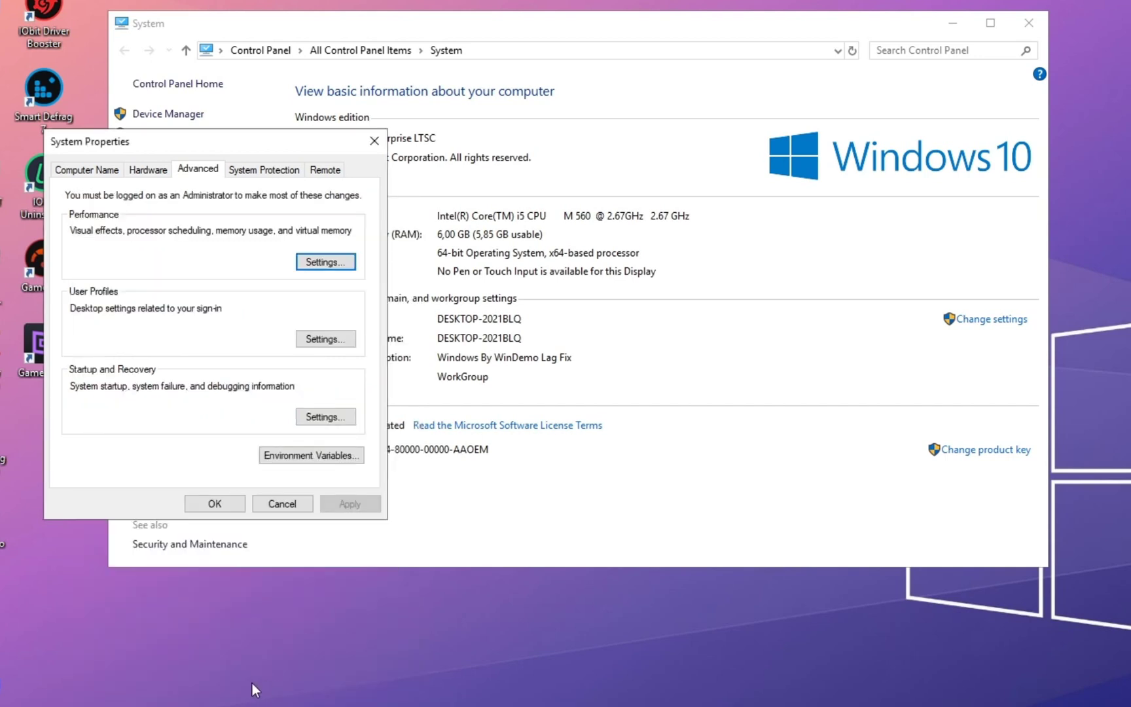
# Open Device Manager from the hardware settings in System Properties and expand the System devices category.
pyautogui.click(88, 170)
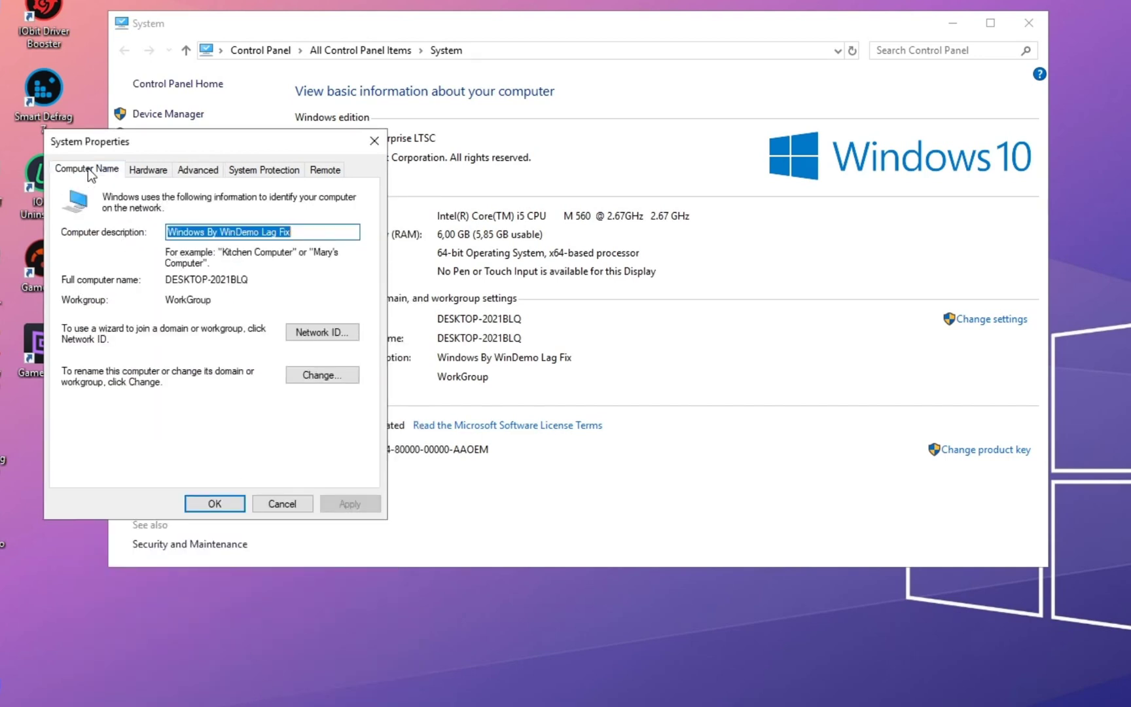
pyautogui.click(143, 171)
pyautogui.click(268, 260)
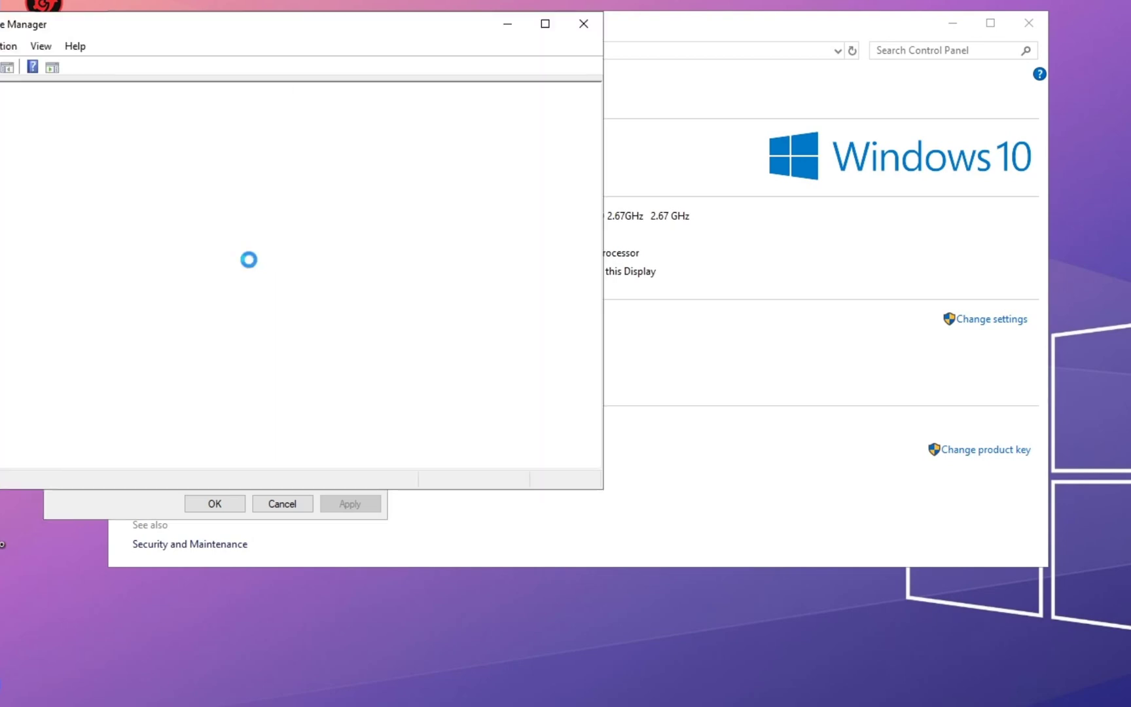
pyautogui.moveTo(159, 34); pyautogui.dragTo(137, 2)
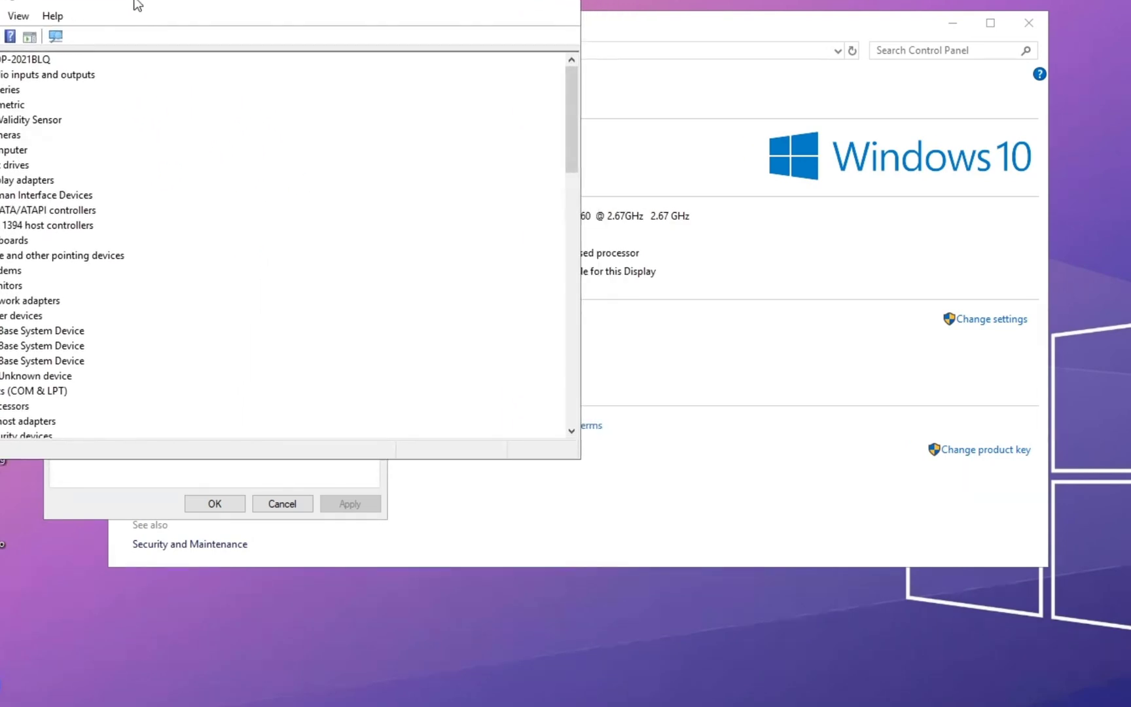
pyautogui.click(69, 324)
pyautogui.scroll(-5, 219, 269)
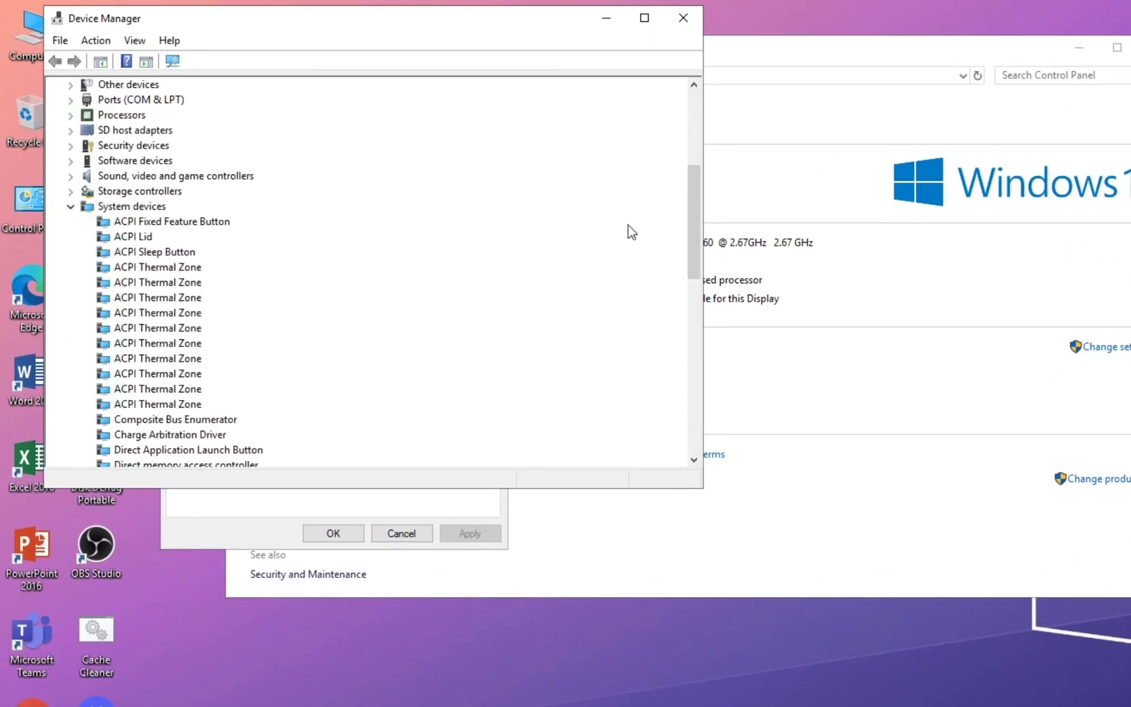
pyautogui.click(70, 207)
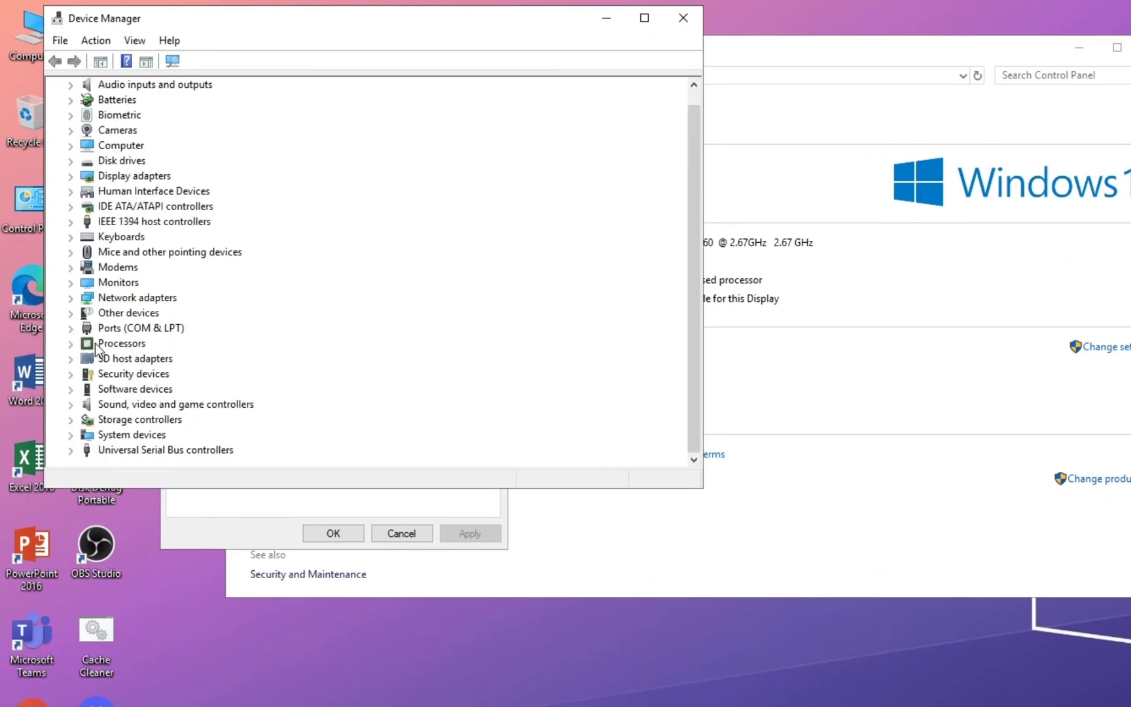
pyautogui.click(98, 434)
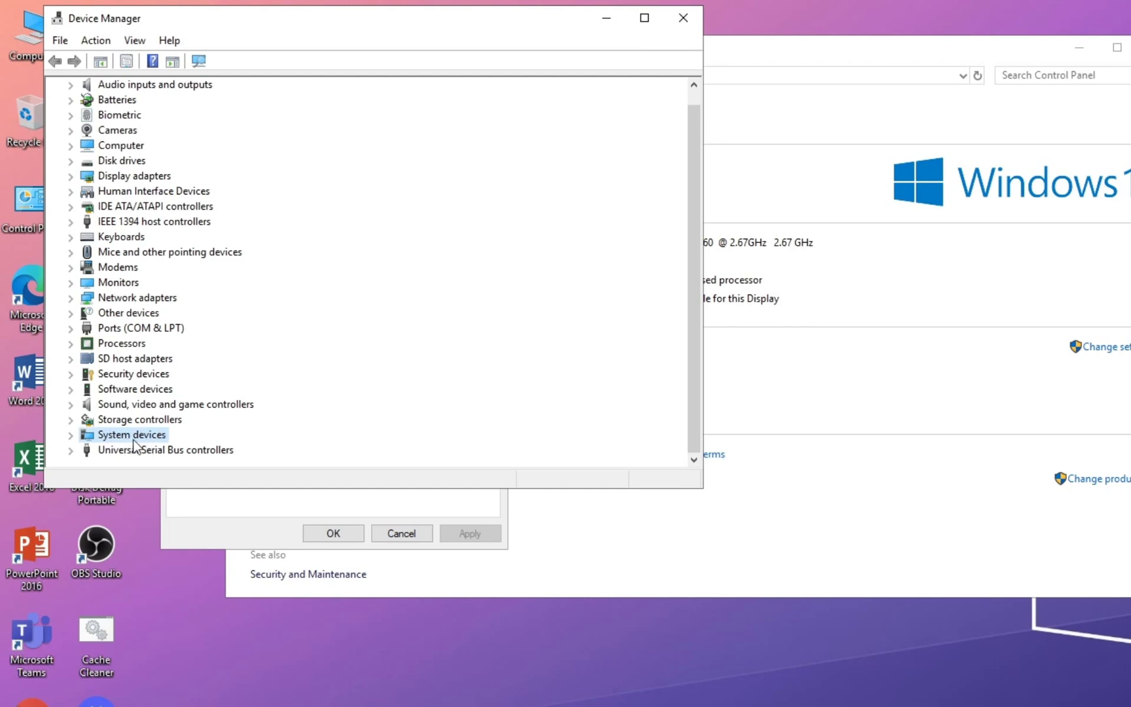
pyautogui.click(73, 435)
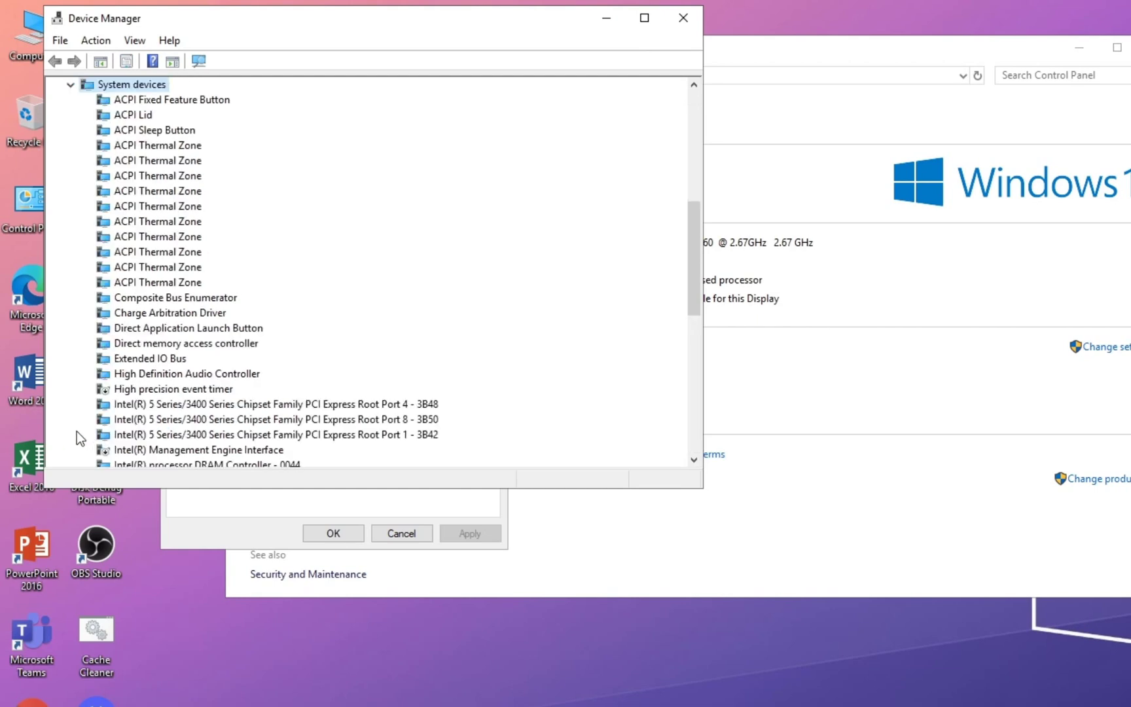
pyautogui.moveTo(688, 256); pyautogui.dragTo(691, 292)
# Enable the High precision event timer device under System devices.
pyautogui.click(152, 270)
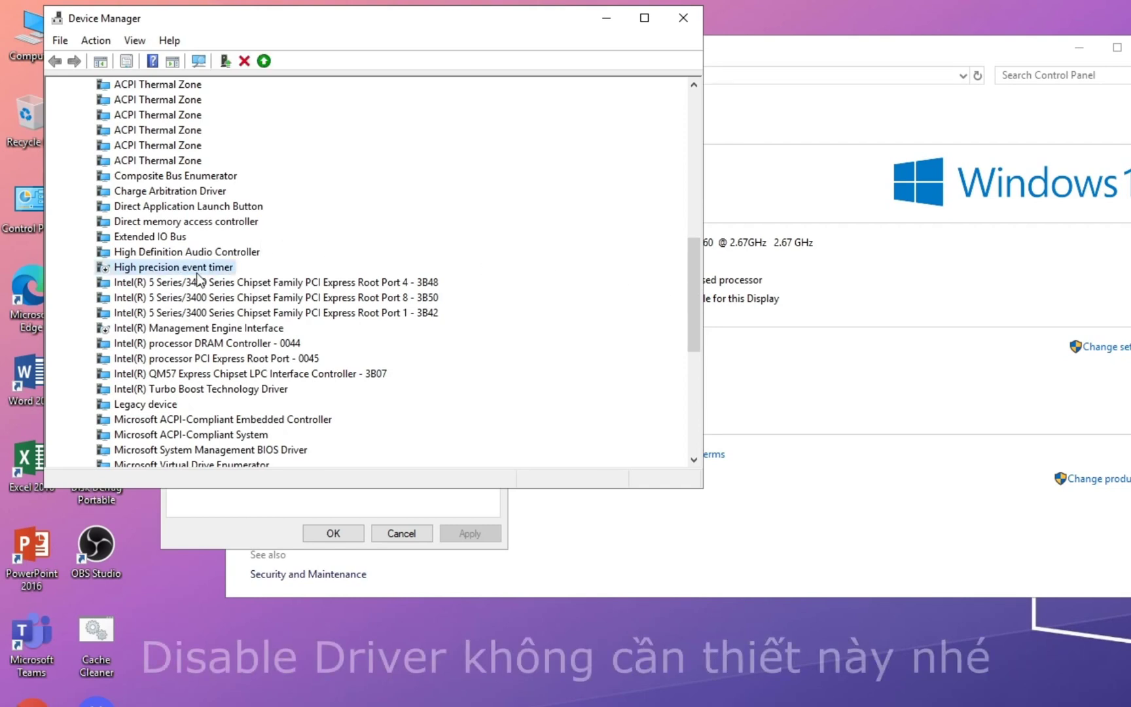
pyautogui.rightClick(154, 270)
pyautogui.click(189, 303)
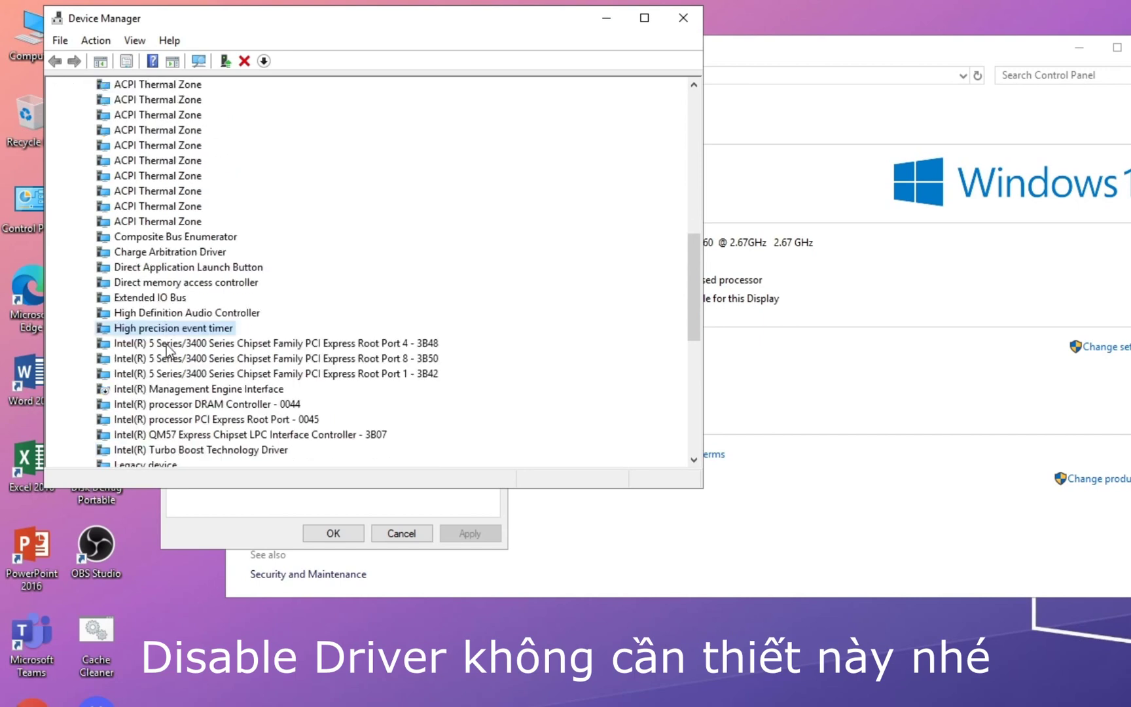
pyautogui.rightClick(164, 329)
pyautogui.click(143, 335)
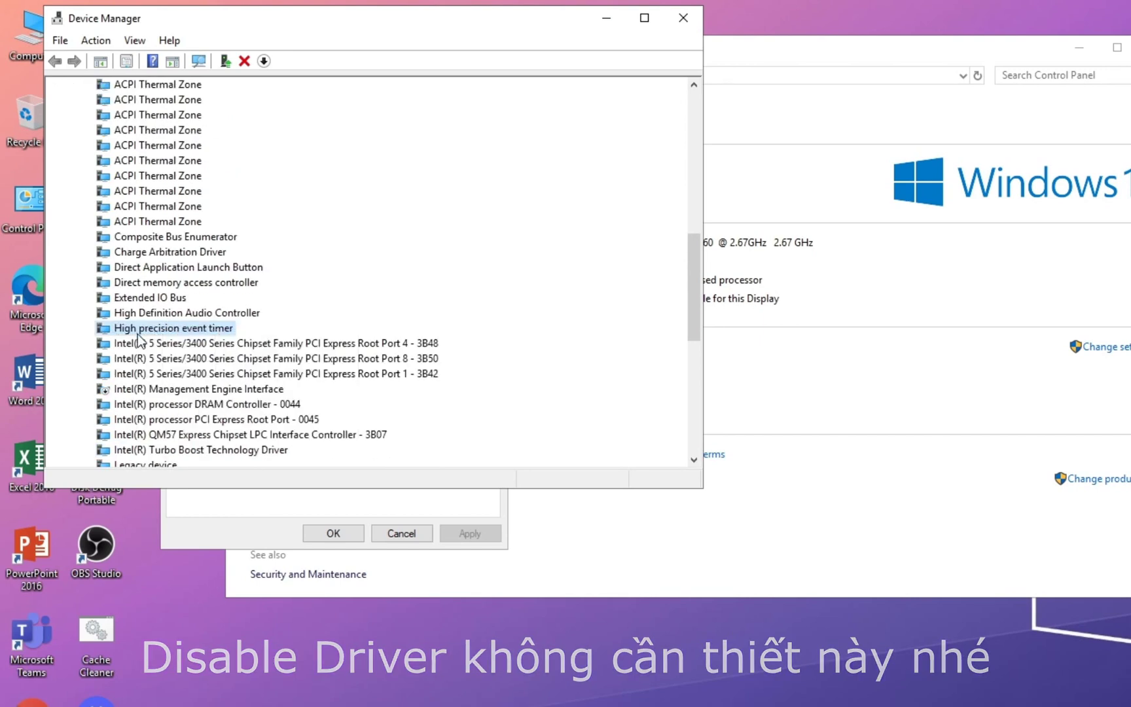
# Disable the High precision event timer device and accept the confirmation.
pyautogui.rightClick(137, 334)
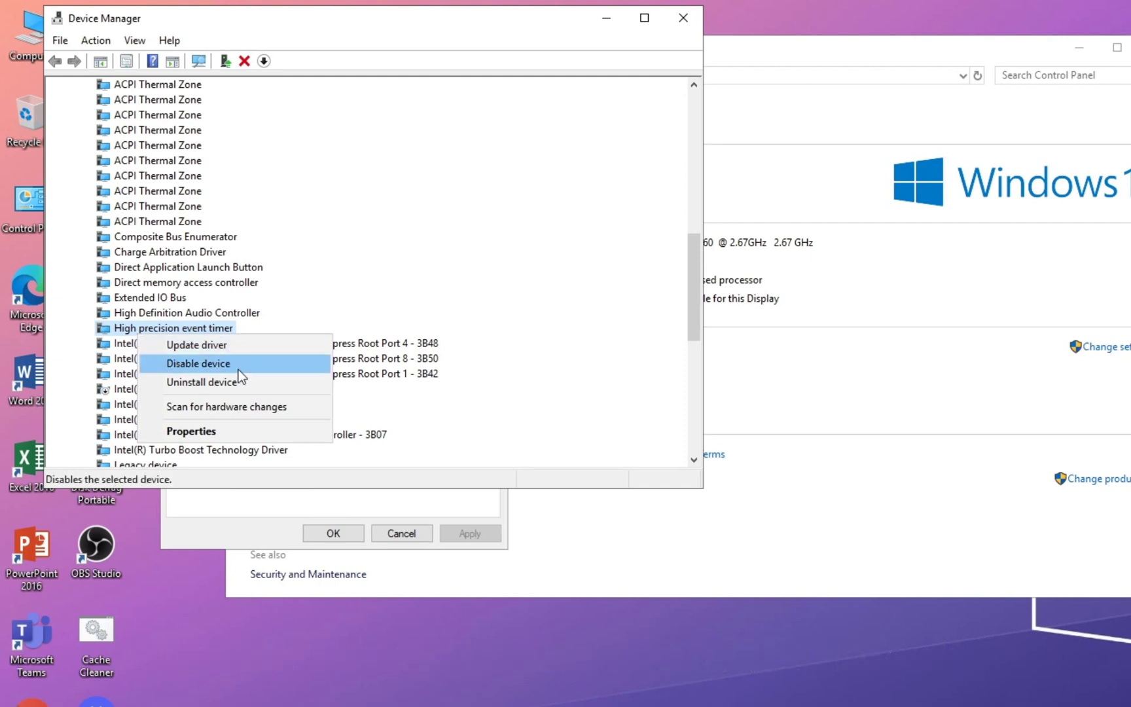
pyautogui.click(217, 368)
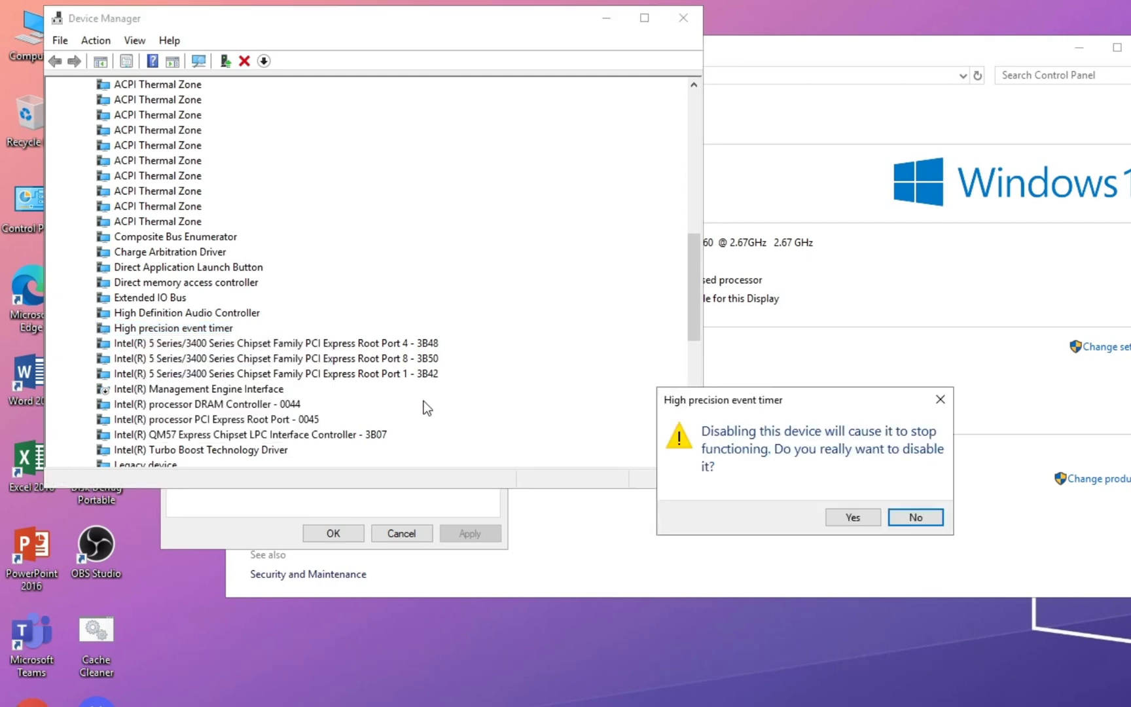
pyautogui.click(851, 523)
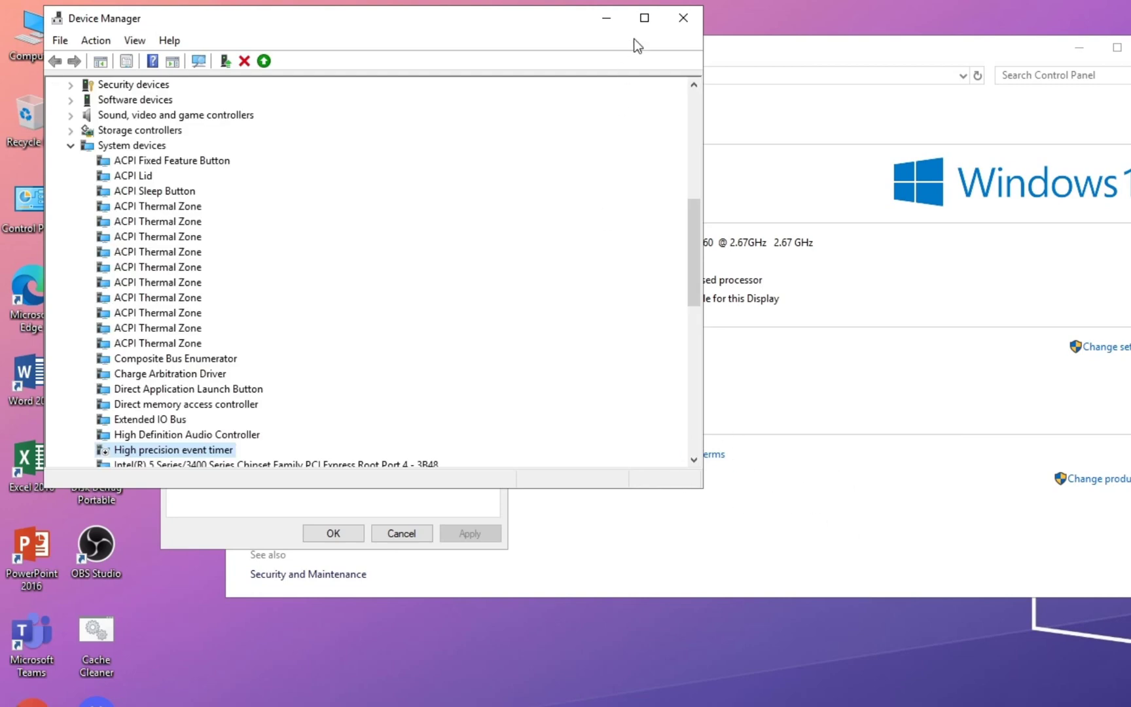
# Close Device Manager, System Properties and the System window to return to the desktop.
pyautogui.click(681, 20)
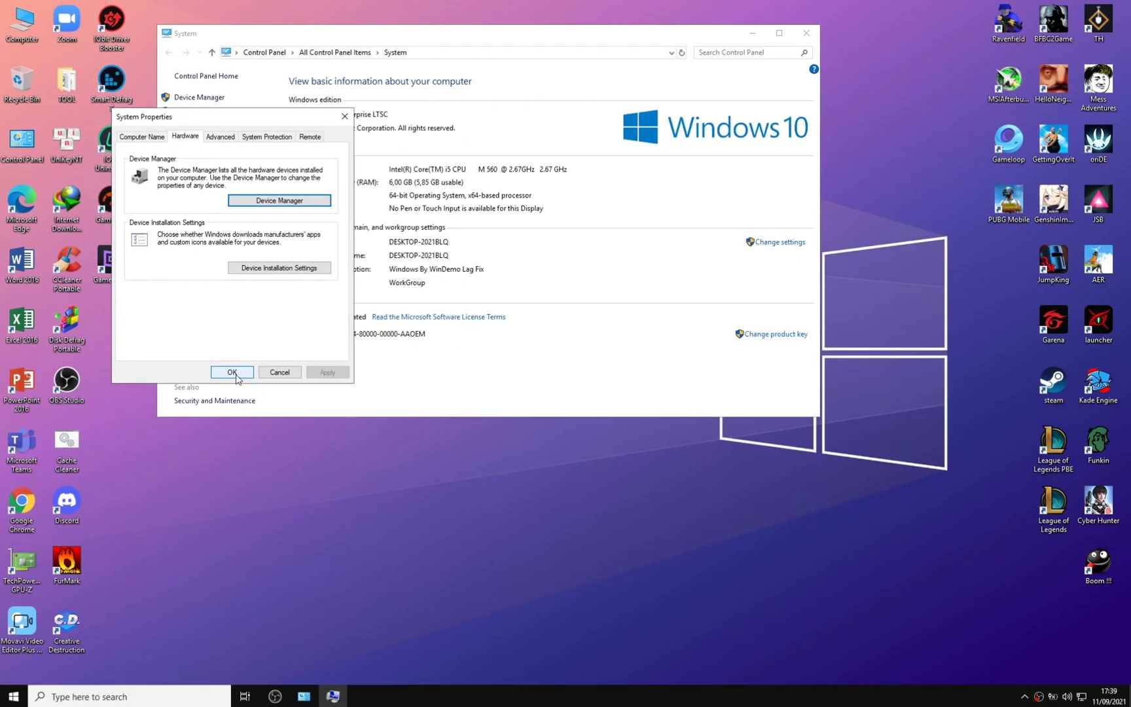
pyautogui.click(333, 533)
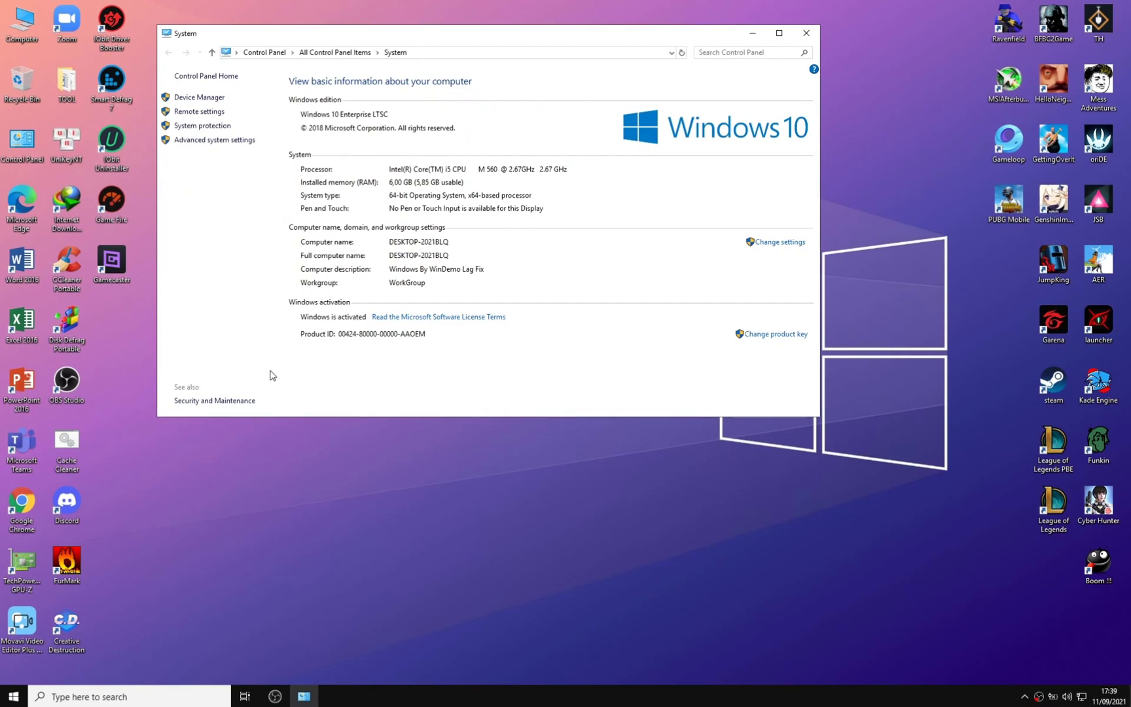
pyautogui.click(806, 33)
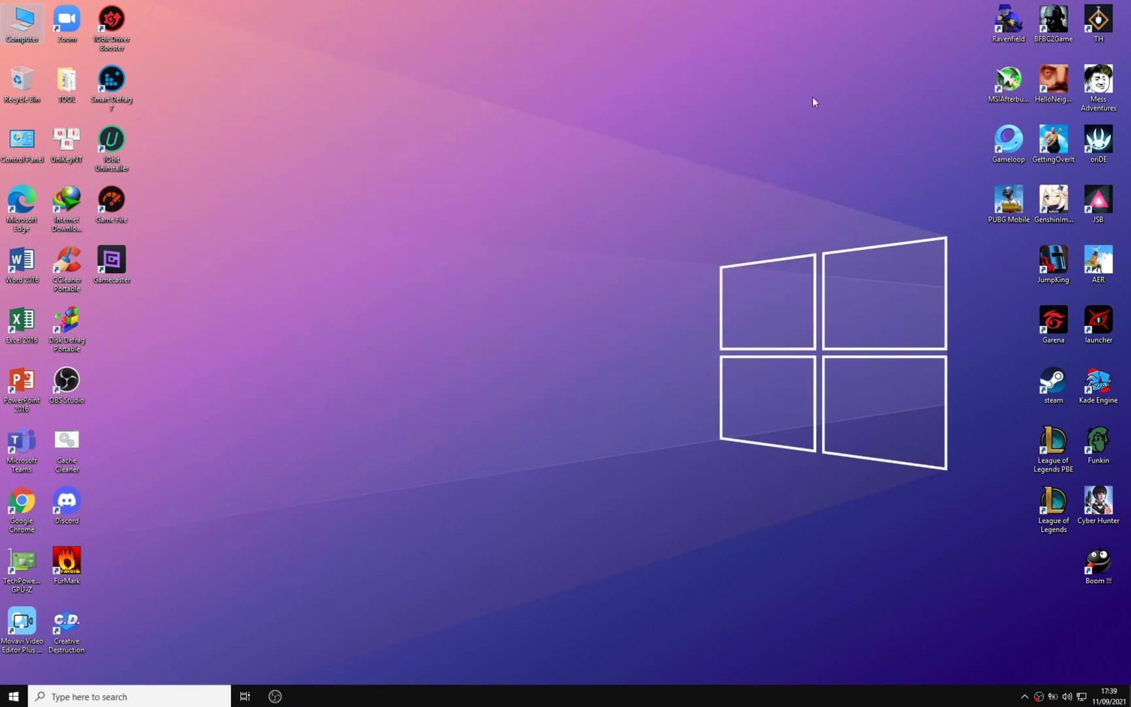
pyautogui.rightClick(535, 189)
pyautogui.click(563, 223)
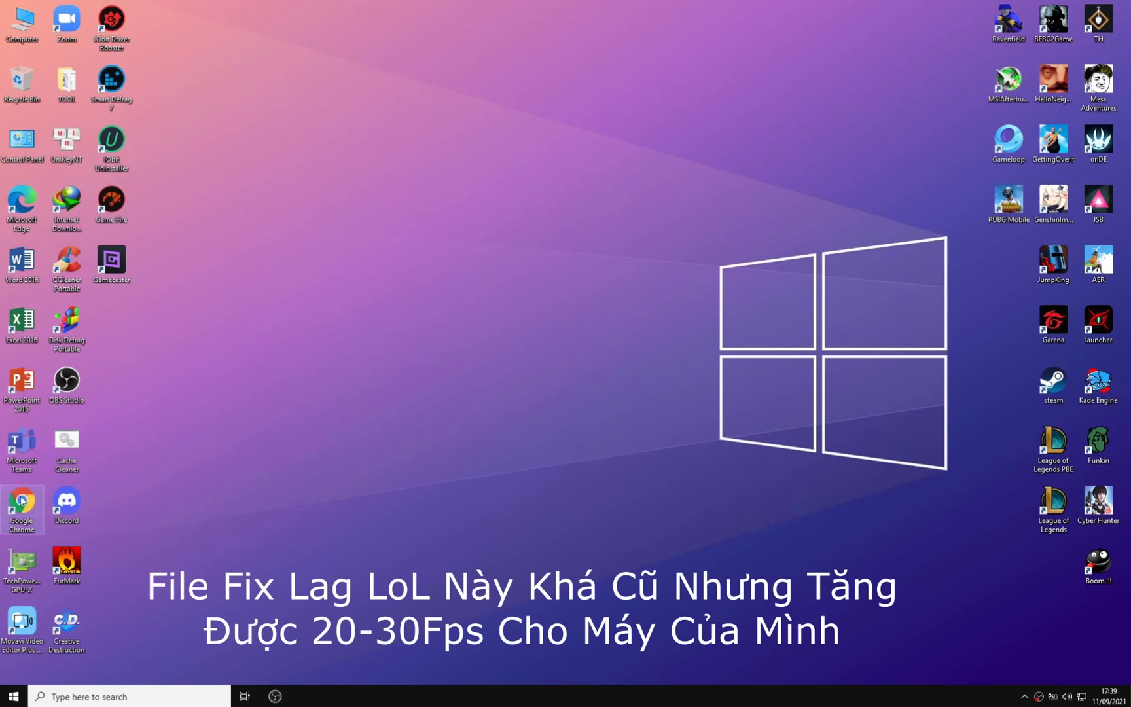
pyautogui.doubleClick(23, 515)
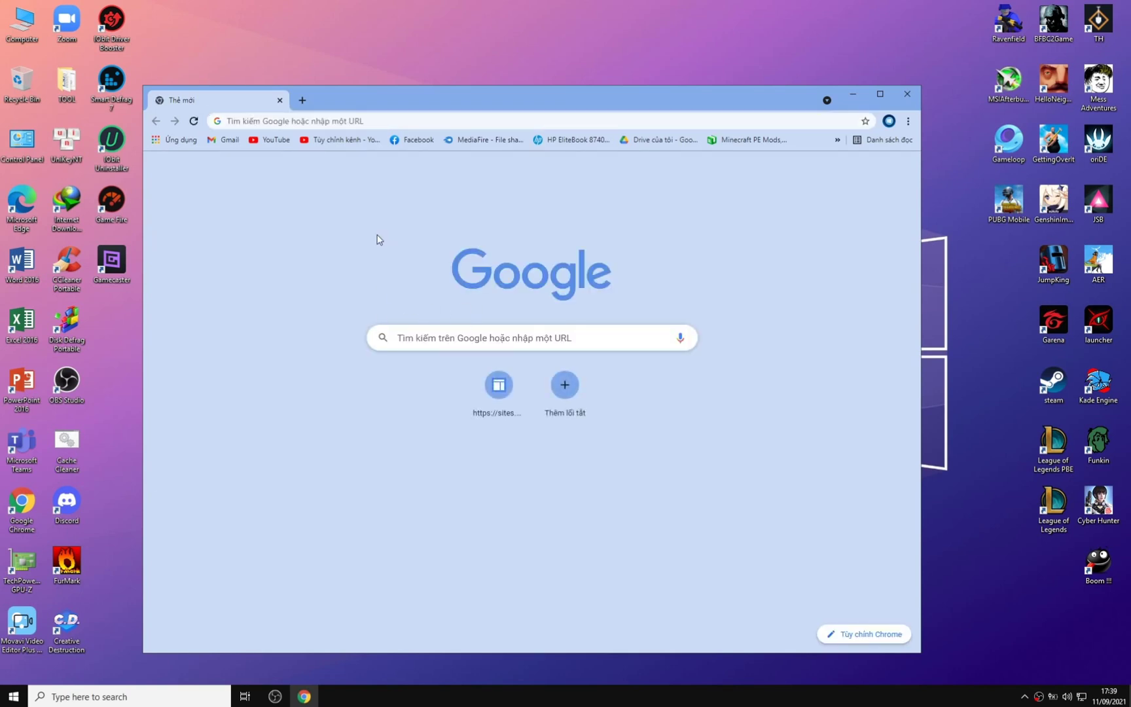
pyautogui.rightClick(357, 122)
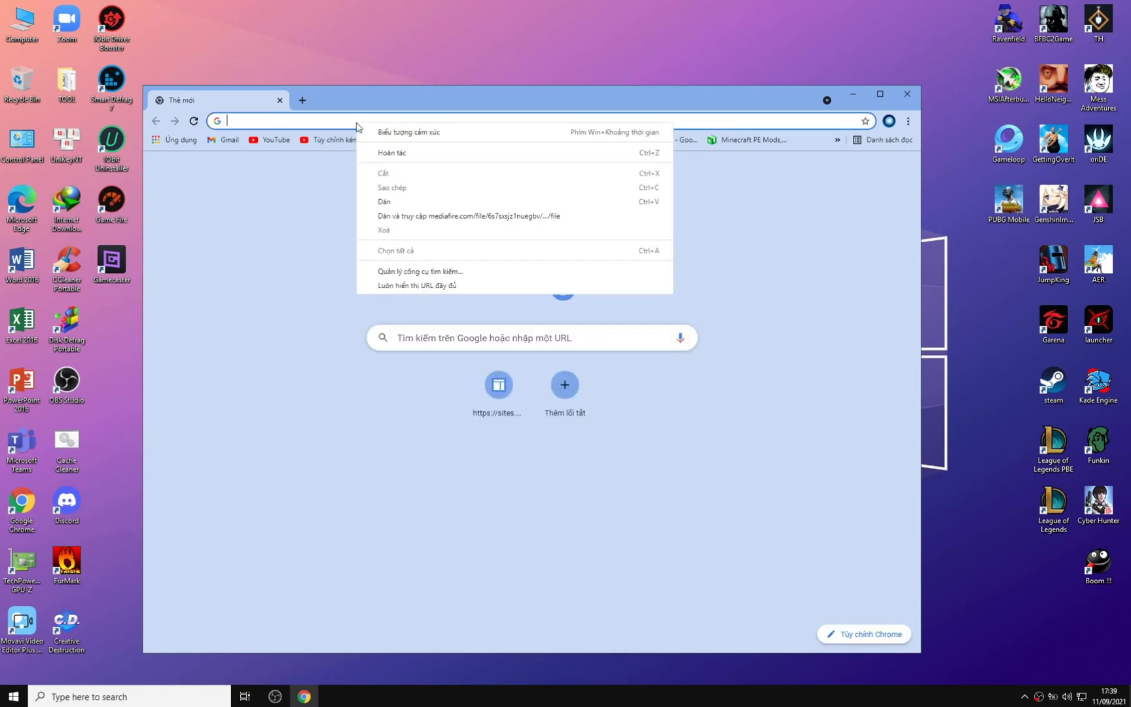
pyautogui.click(412, 203)
pyautogui.moveTo(524, 121); pyautogui.dragTo(216, 125)
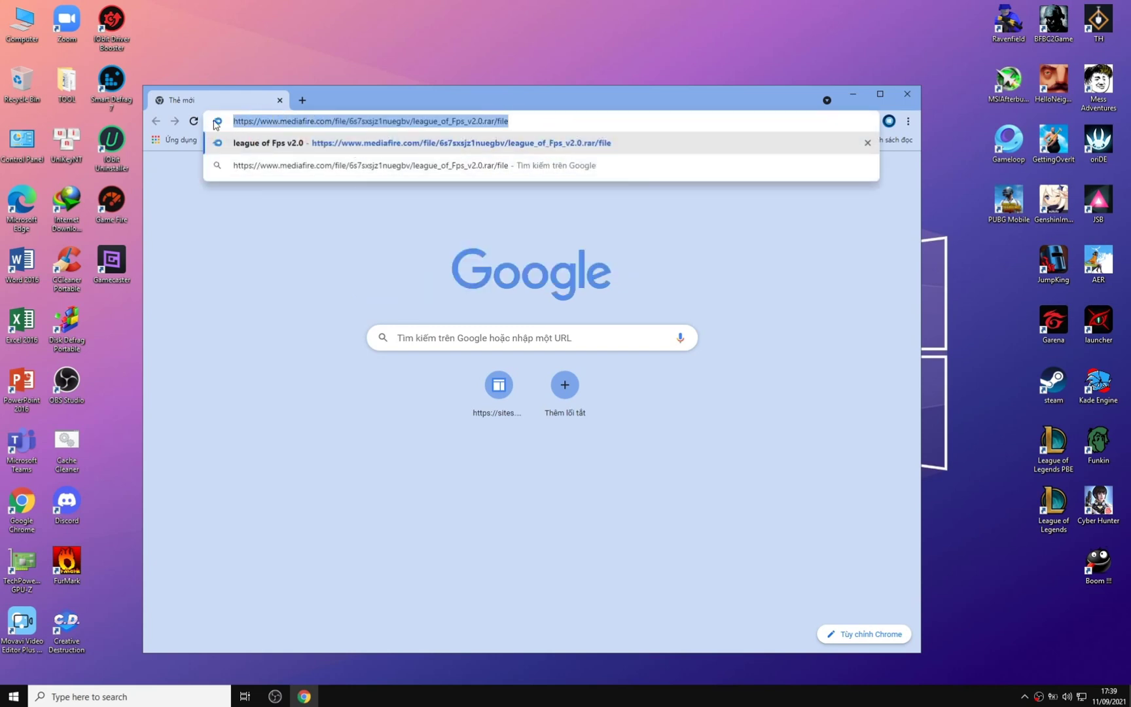
pyautogui.click(543, 142)
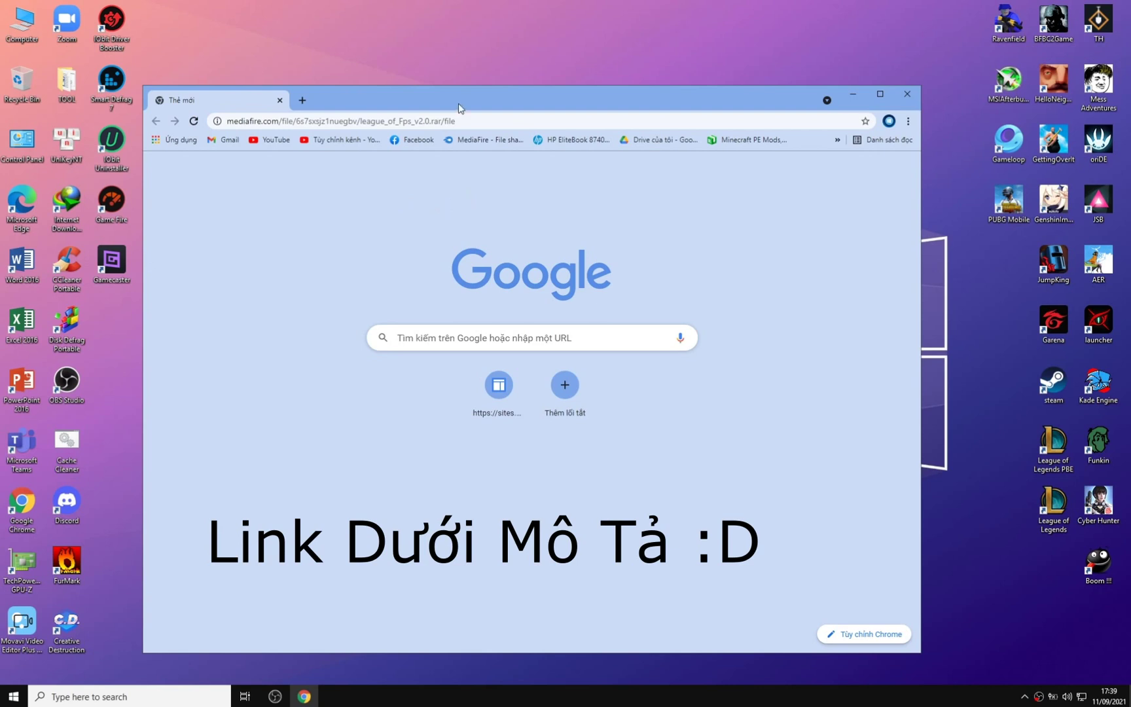
pyautogui.moveTo(460, 104); pyautogui.dragTo(462, 36)
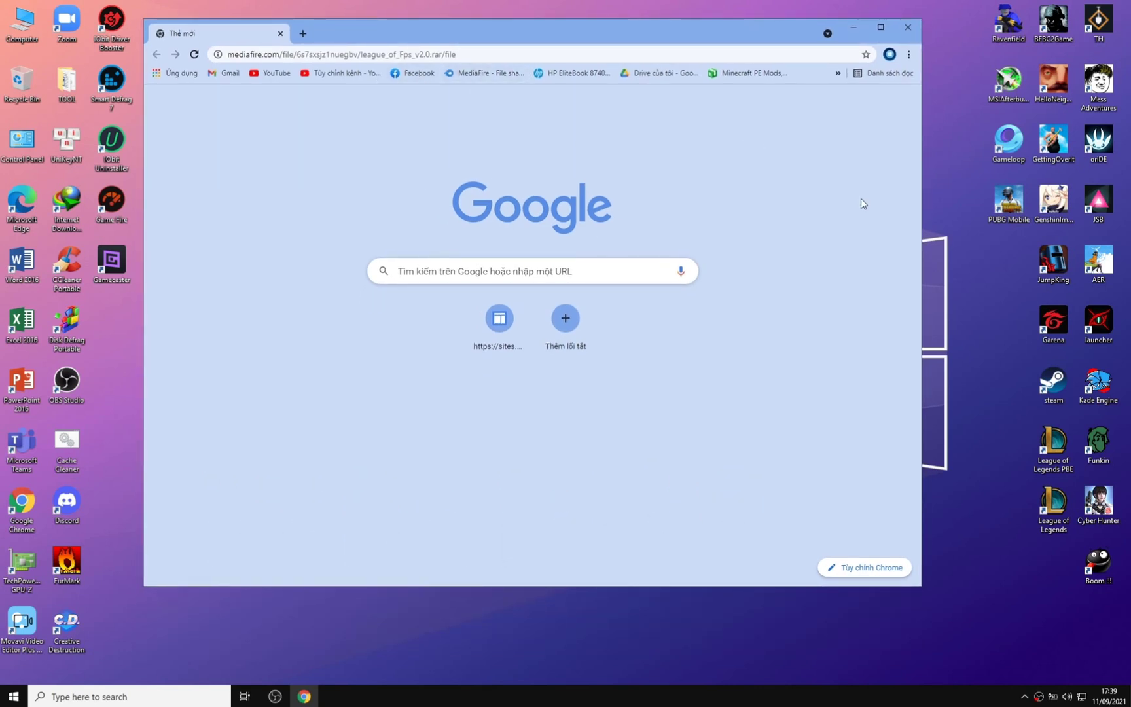
pyautogui.moveTo(679, 36); pyautogui.dragTo(682, 21)
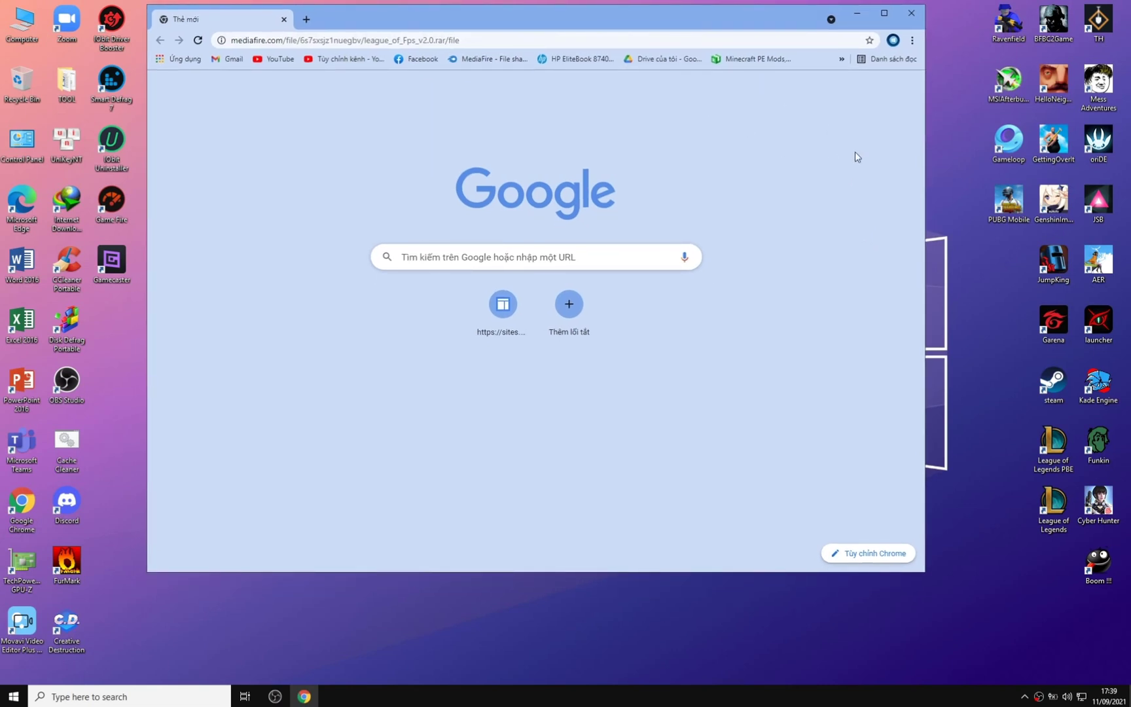
pyautogui.press('Return')
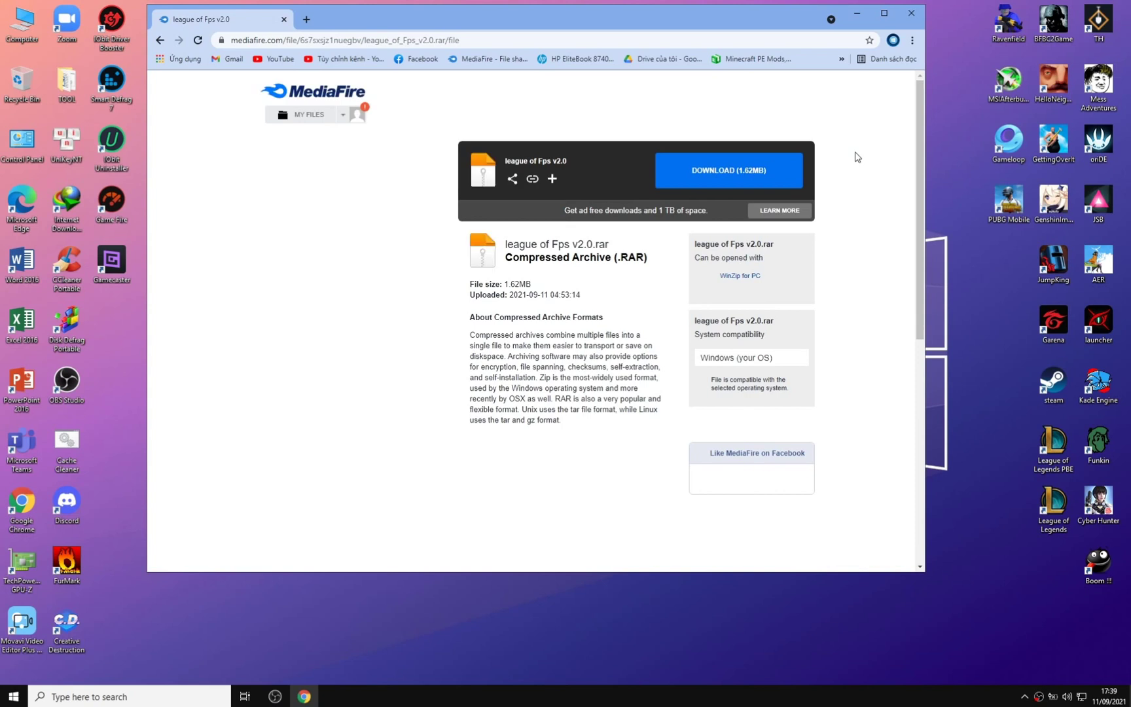
# Download the league of Fps v2.0.rar archive, place it on the desktop and close the browser.
pyautogui.click(729, 179)
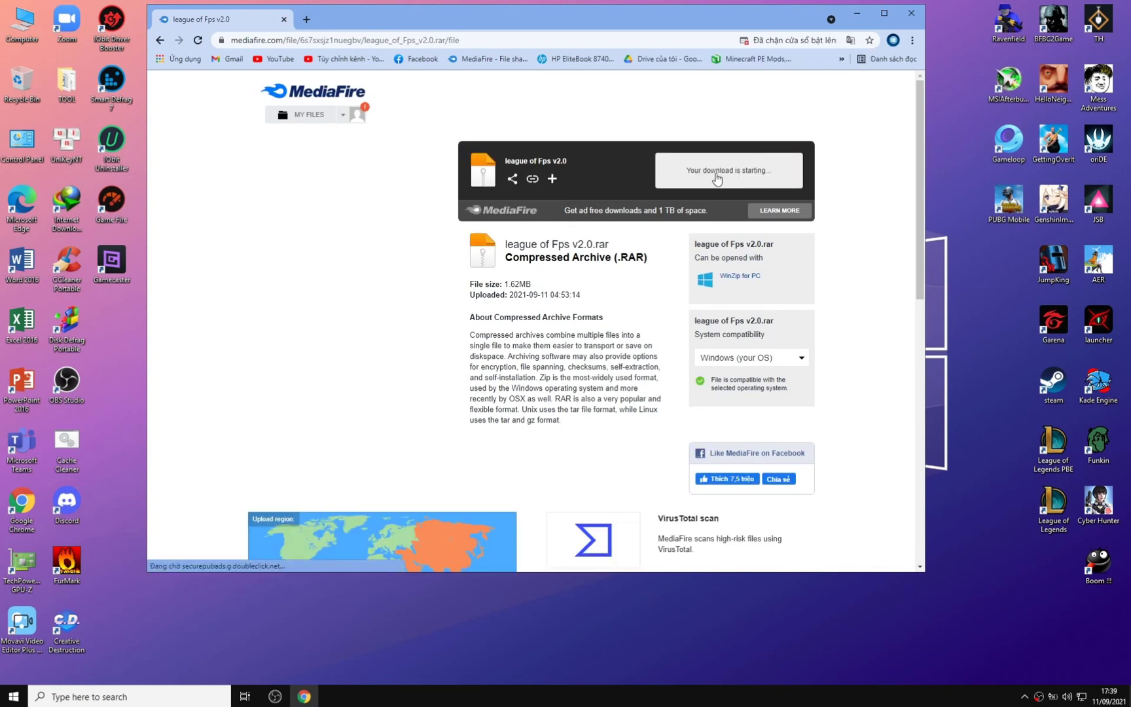
pyautogui.moveTo(586, 19); pyautogui.dragTo(675, 16)
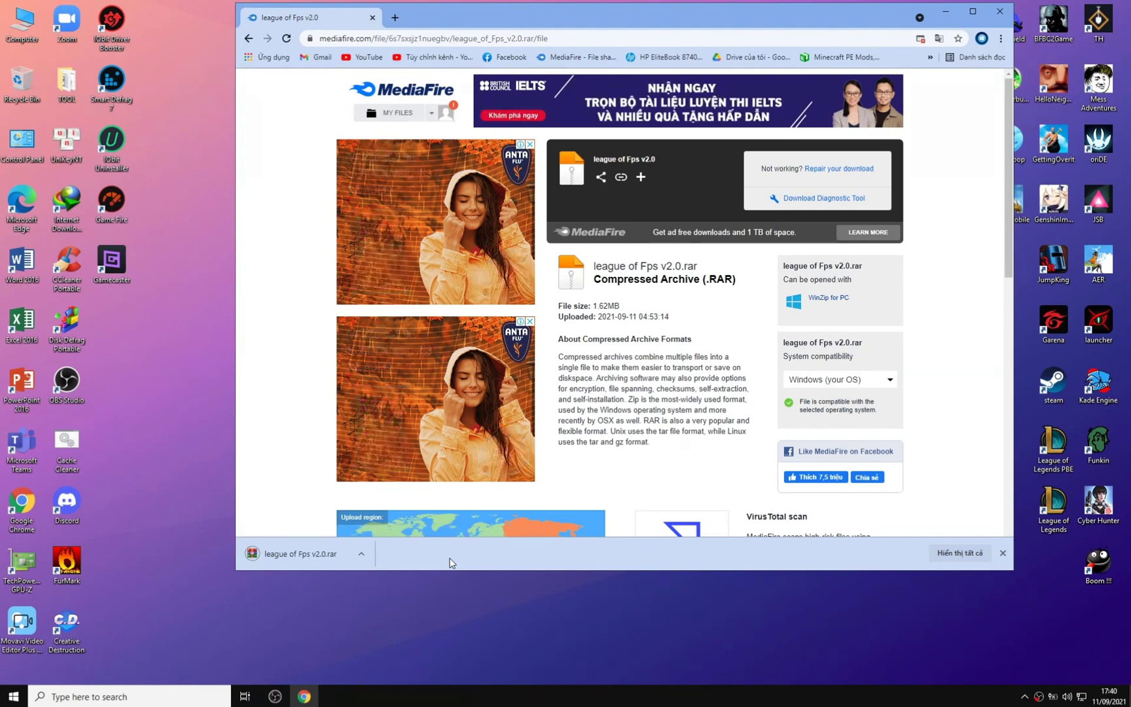
pyautogui.moveTo(176, 372); pyautogui.dragTo(182, 408)
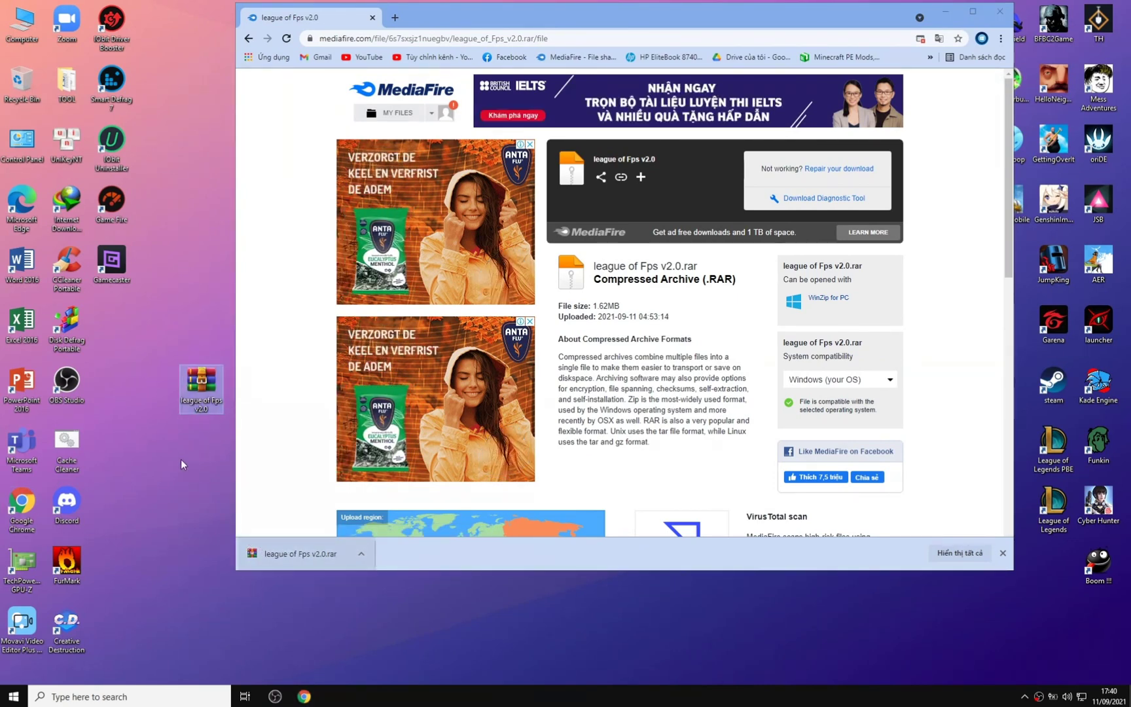
pyautogui.click(1000, 13)
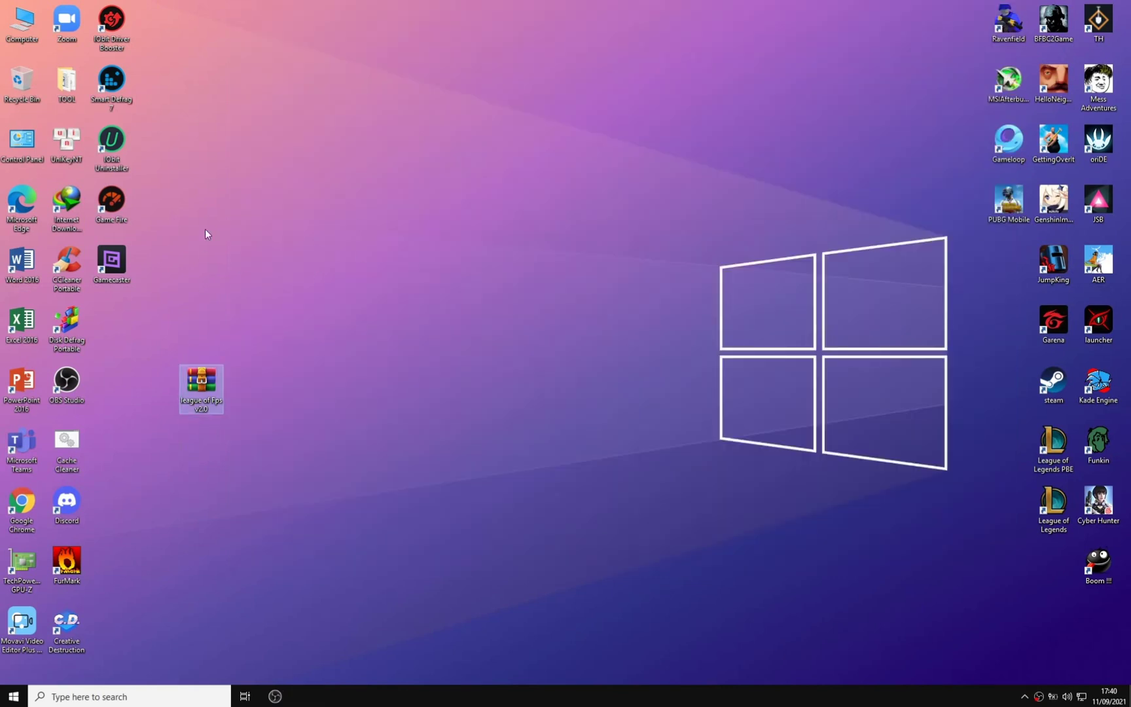
# Move the league of Fps v2.0 archive to an open area of the desktop and extract it there.
pyautogui.moveTo(222, 370); pyautogui.dragTo(334, 240)
pyautogui.moveTo(274, 142); pyautogui.dragTo(403, 190)
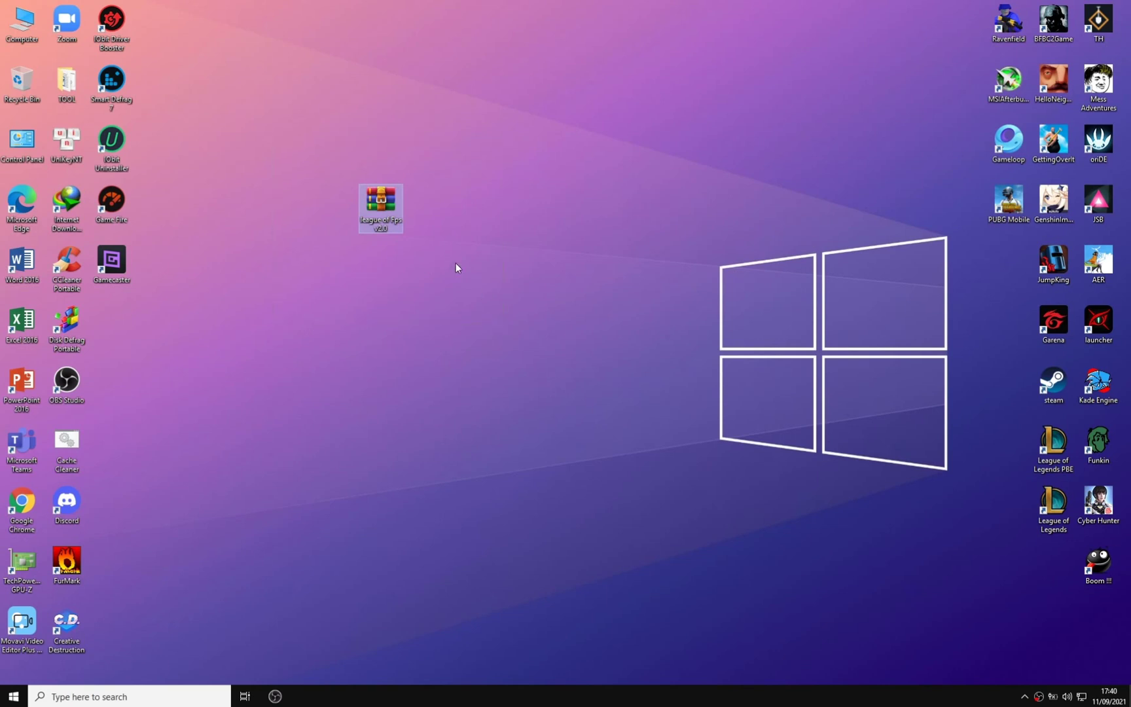
pyautogui.rightClick(376, 204)
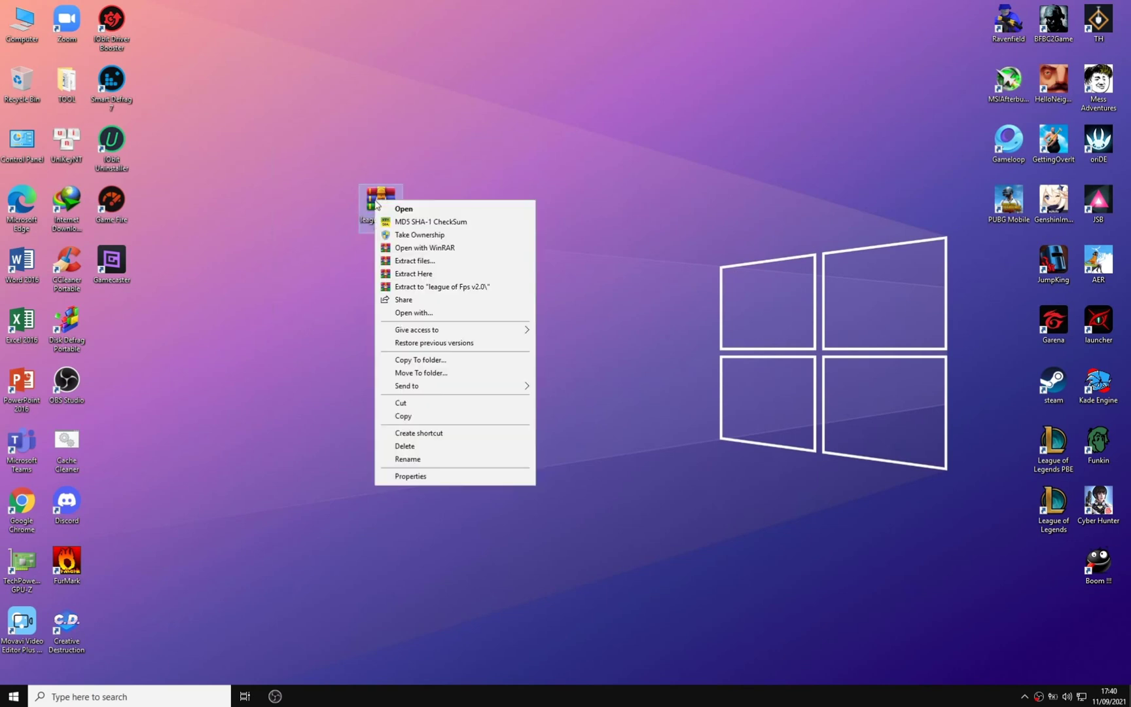
pyautogui.click(446, 275)
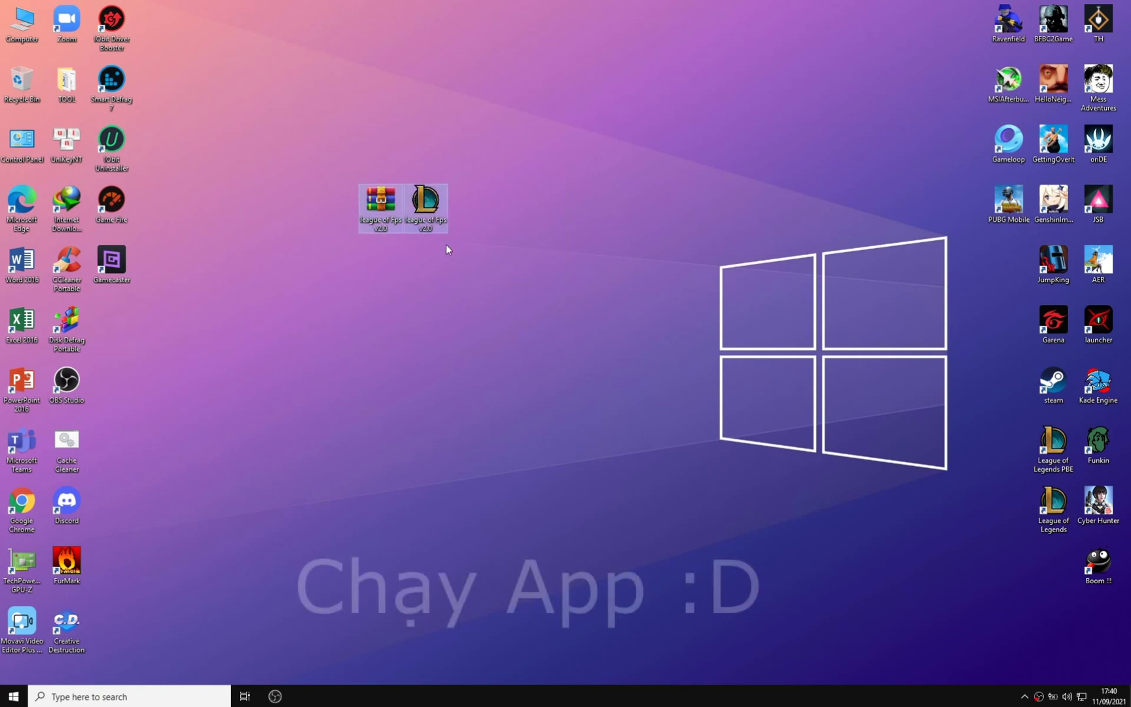
# Run the extracted league of Fps v2.0 application and choose Tiếng Việt as its language.
pyautogui.click(442, 204)
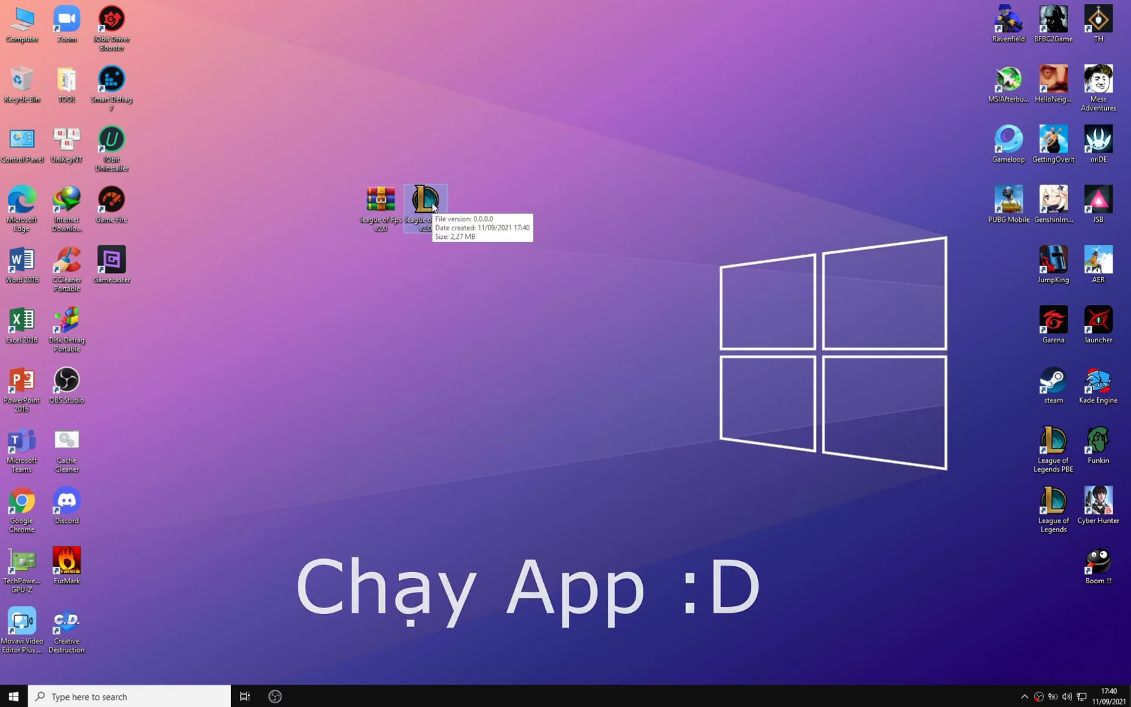
pyautogui.doubleClick(433, 208)
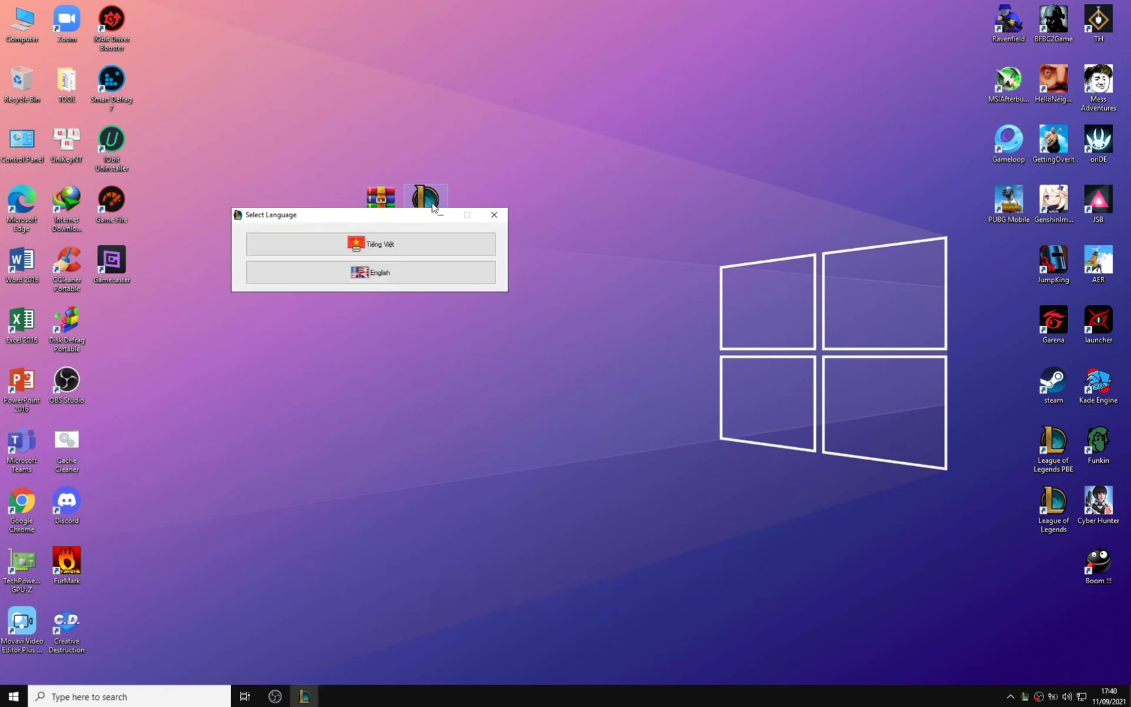
pyautogui.click(371, 255)
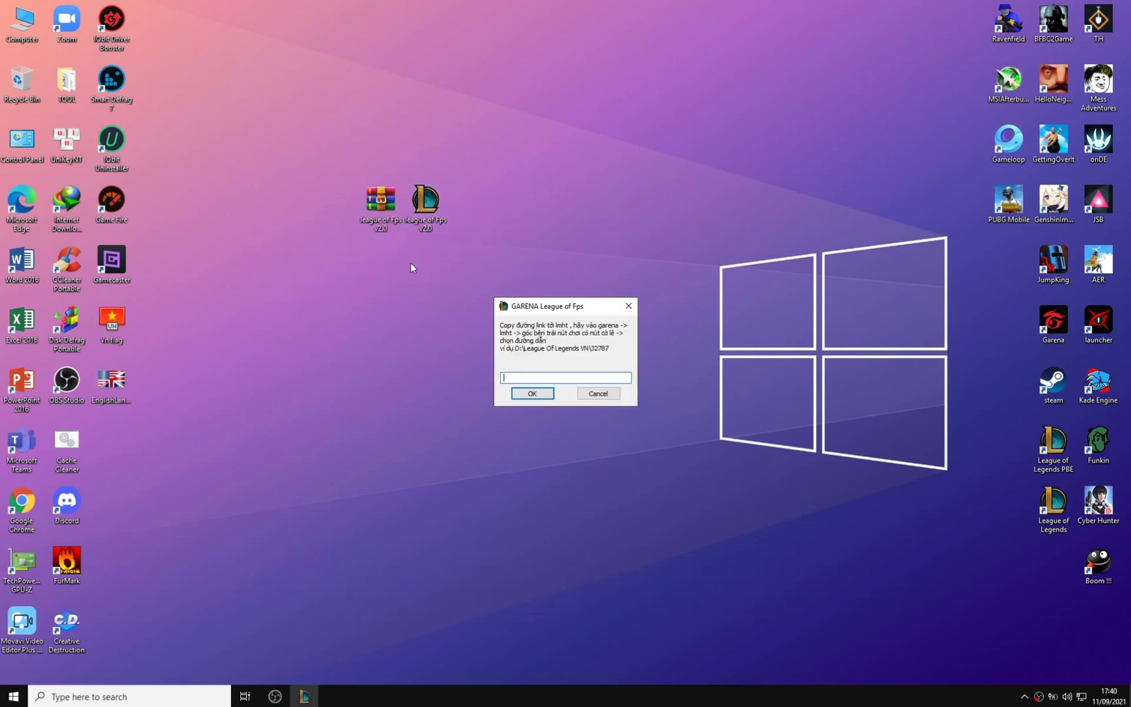
pyautogui.moveTo(547, 306); pyautogui.dragTo(557, 130)
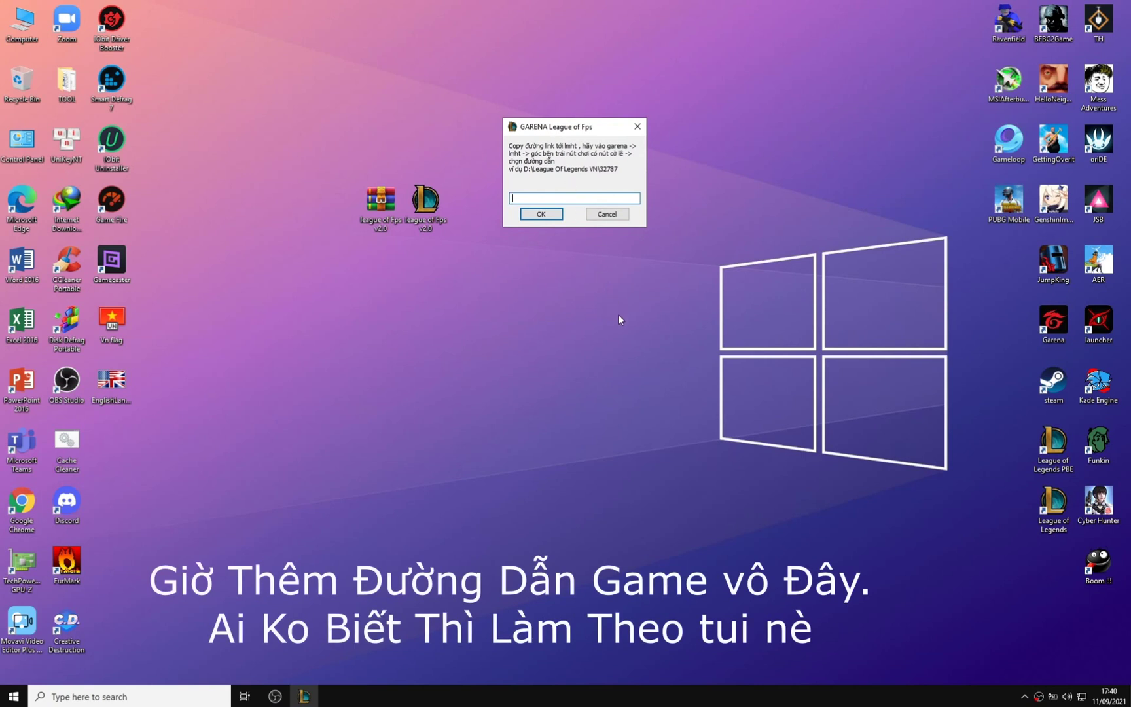
# Launch Garena, go to the Liên Minh Huyền Thoại page and open the folder browser for its game path (Chọn đường dẫn).
pyautogui.doubleClick(1040, 320)
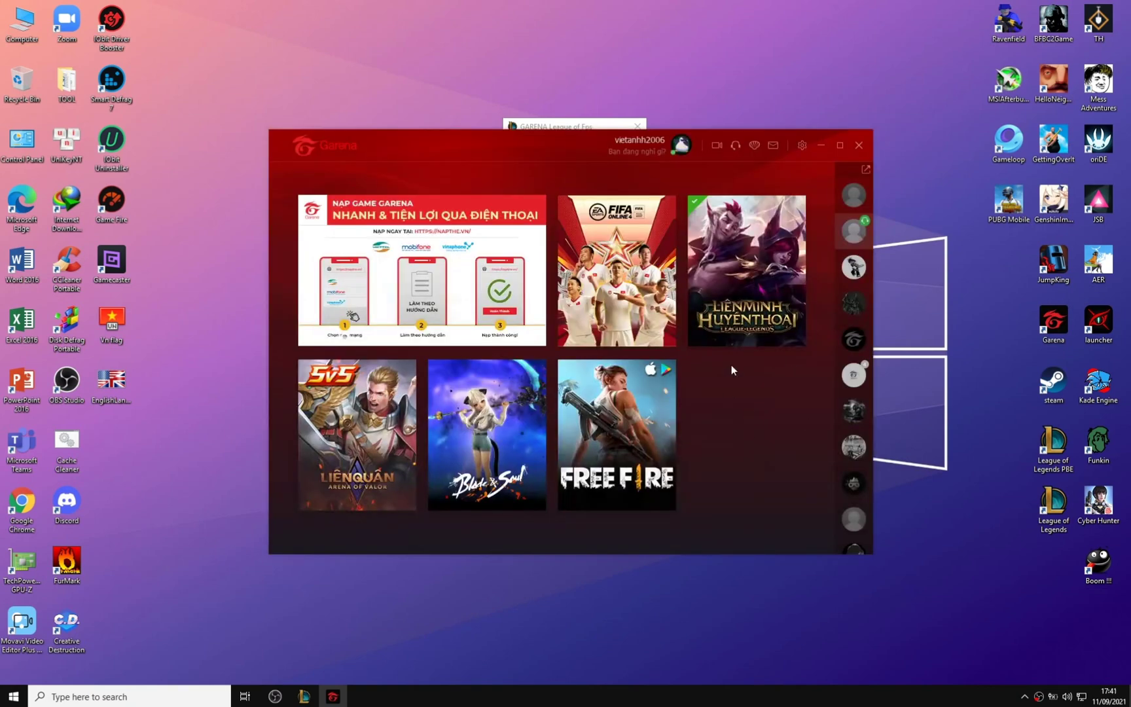
pyautogui.click(763, 283)
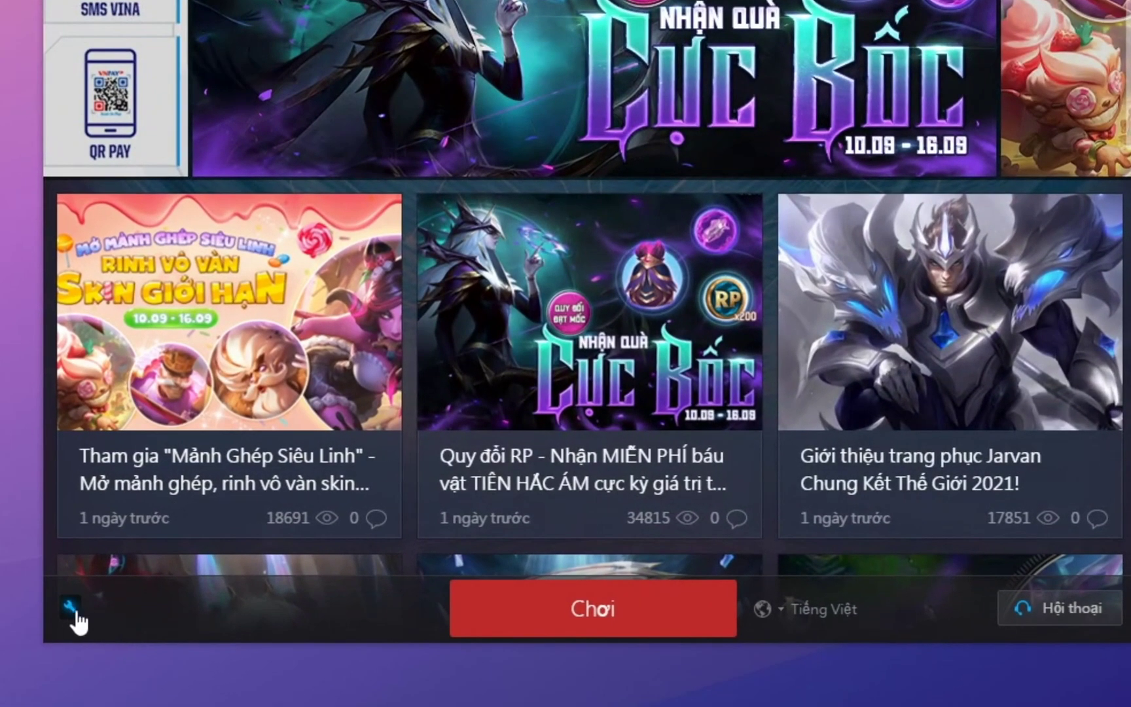
pyautogui.click(70, 608)
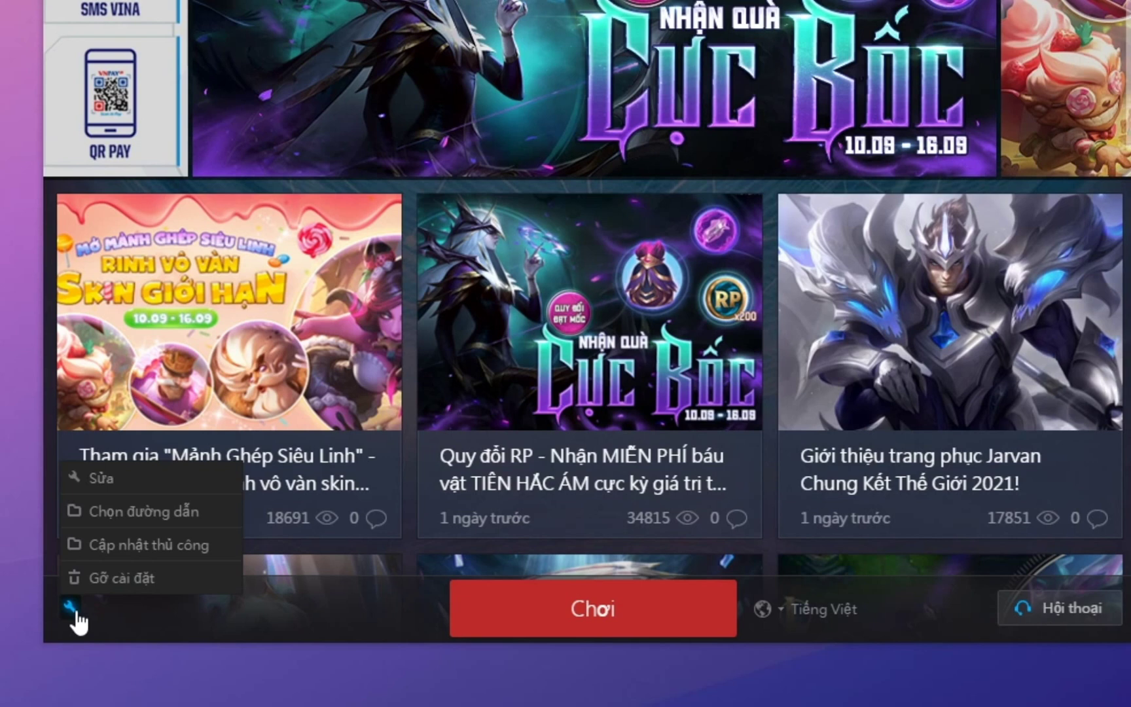
pyautogui.click(138, 515)
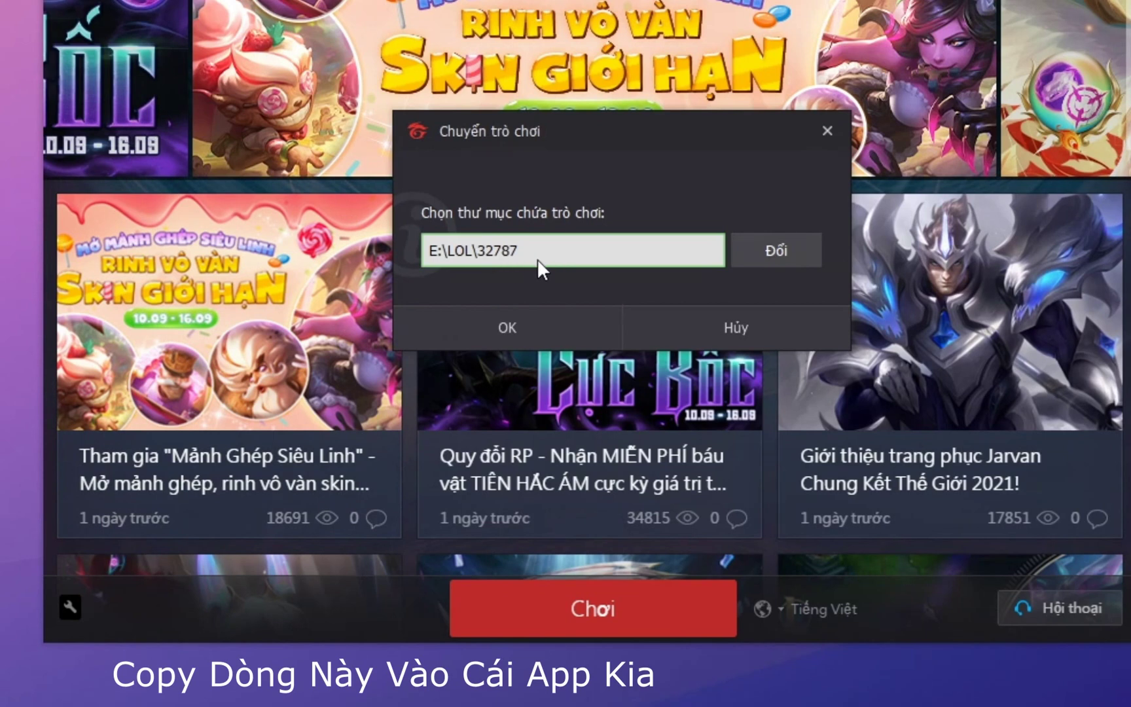
pyautogui.click(779, 255)
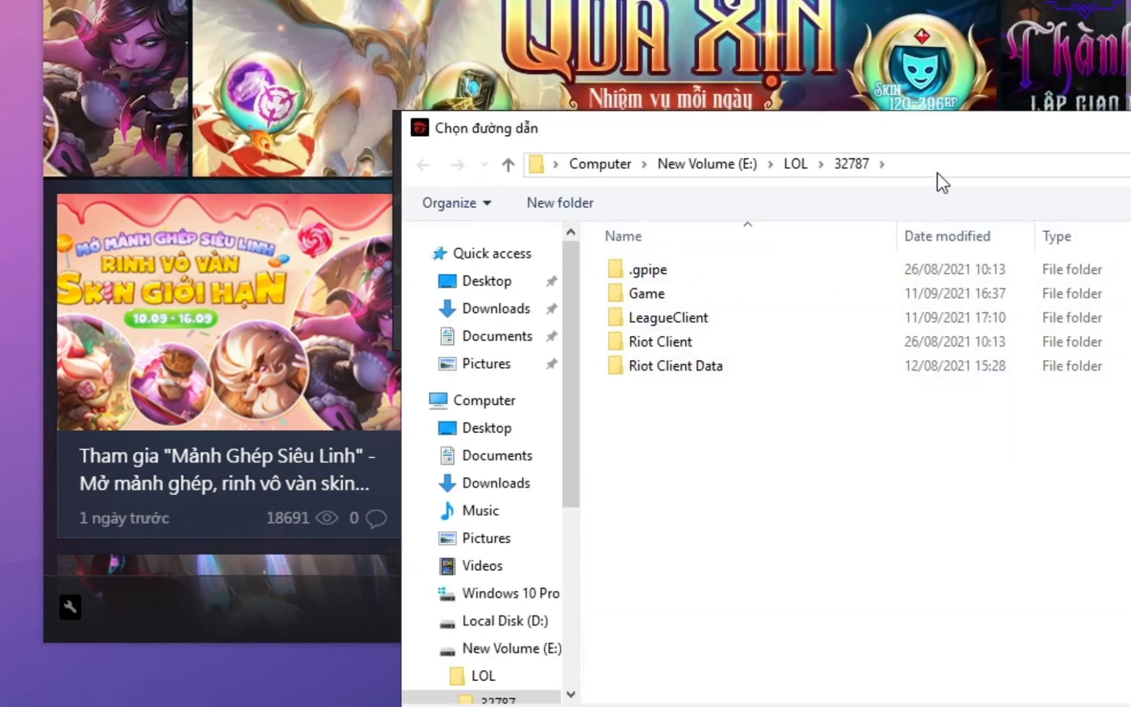
pyautogui.click(955, 167)
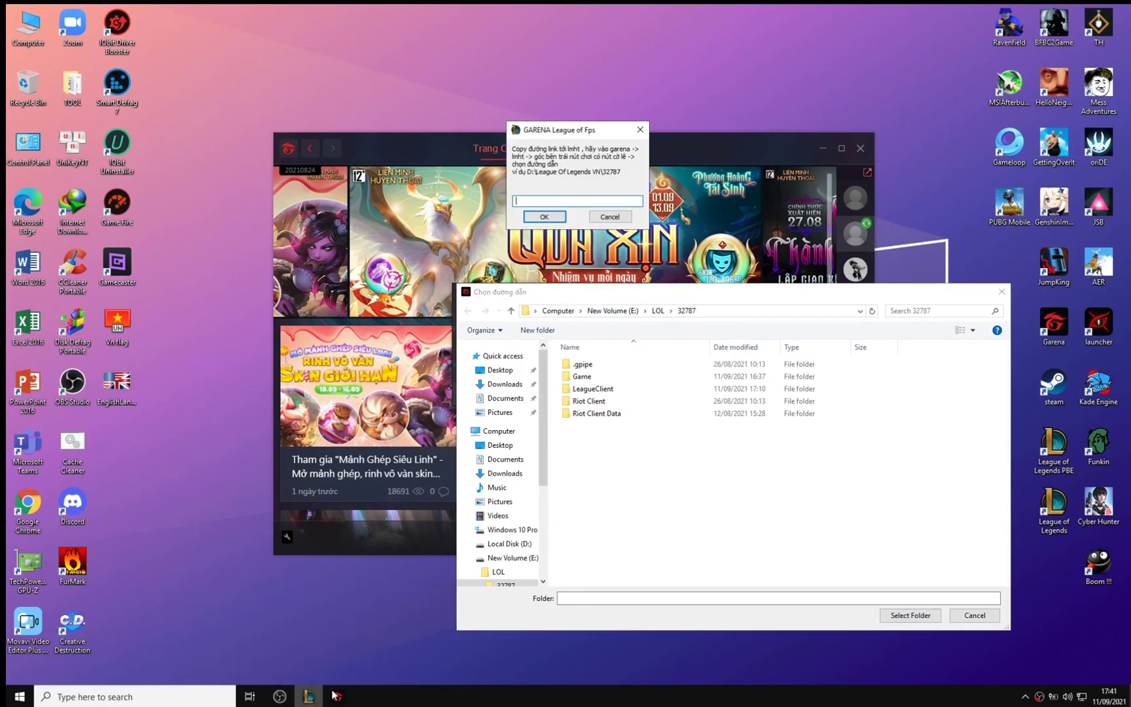
# Move the GARENA League of Fps prompt clear of the folder browser and copy the game folder path E:\LOL\32787.
pyautogui.moveTo(535, 135); pyautogui.dragTo(151, 339)
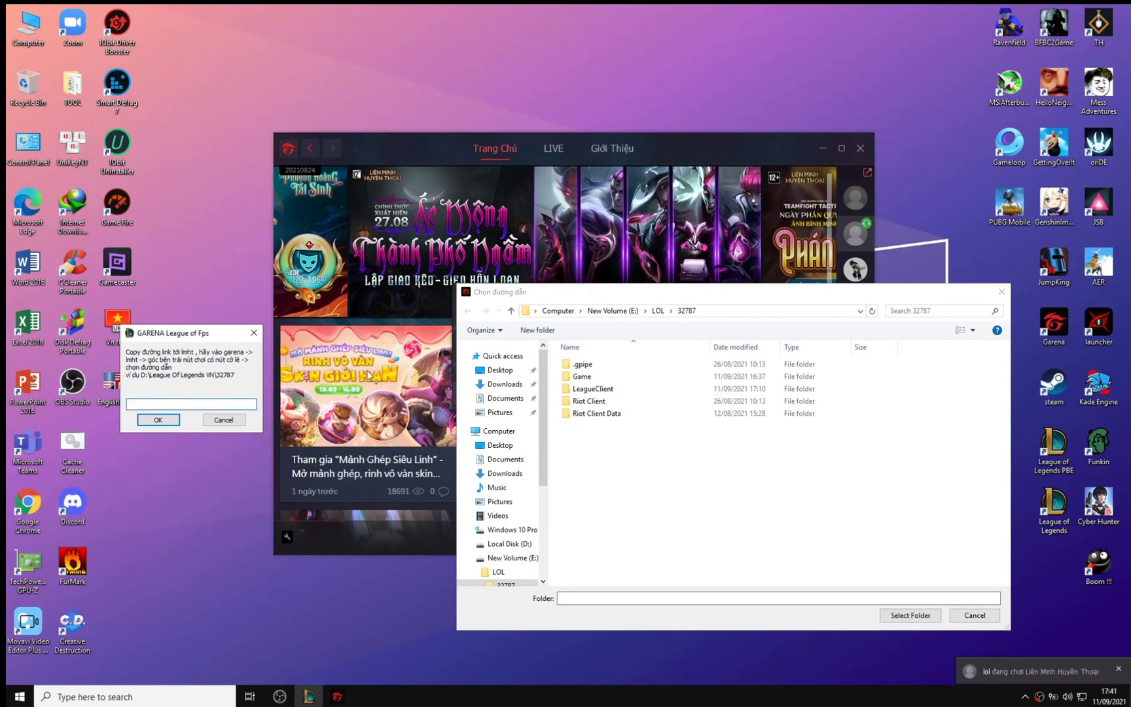
pyautogui.click(674, 311)
pyautogui.click(627, 311)
pyautogui.moveTo(576, 311); pyautogui.dragTo(542, 311)
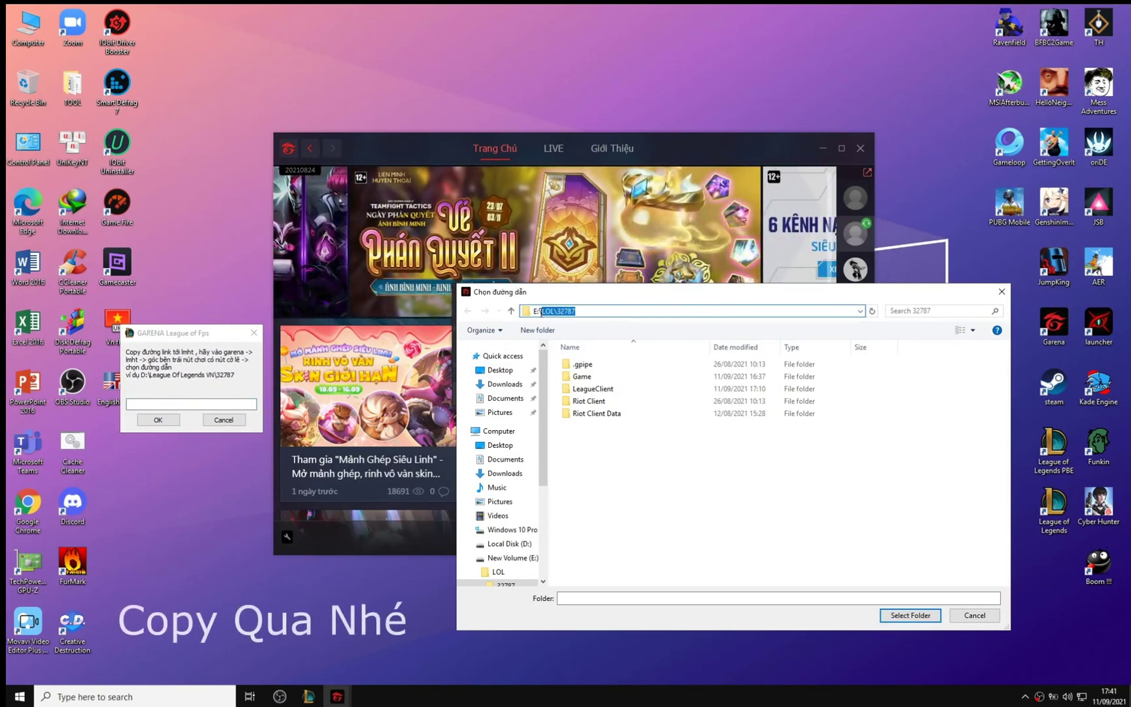
pyautogui.rightClick(605, 311)
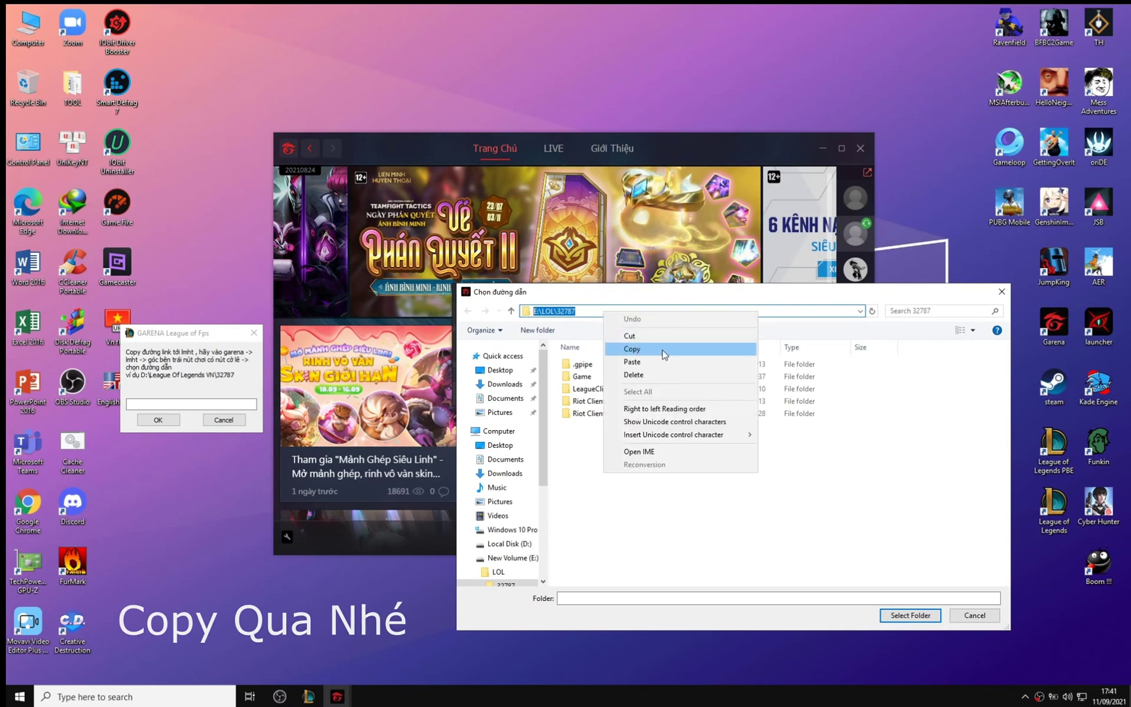
pyautogui.click(672, 354)
pyautogui.rightClick(618, 312)
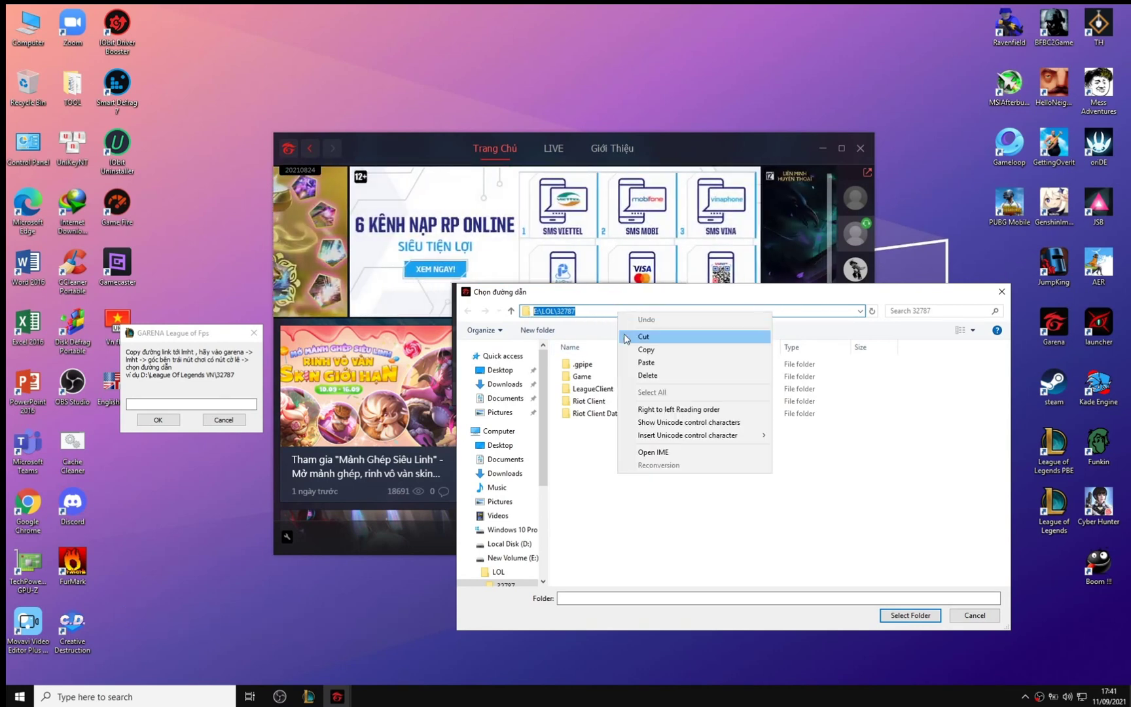
pyautogui.click(654, 352)
# Paste the path E:\LOL\32787 into the GARENA League of Fps prompt and confirm it.
pyautogui.click(197, 402)
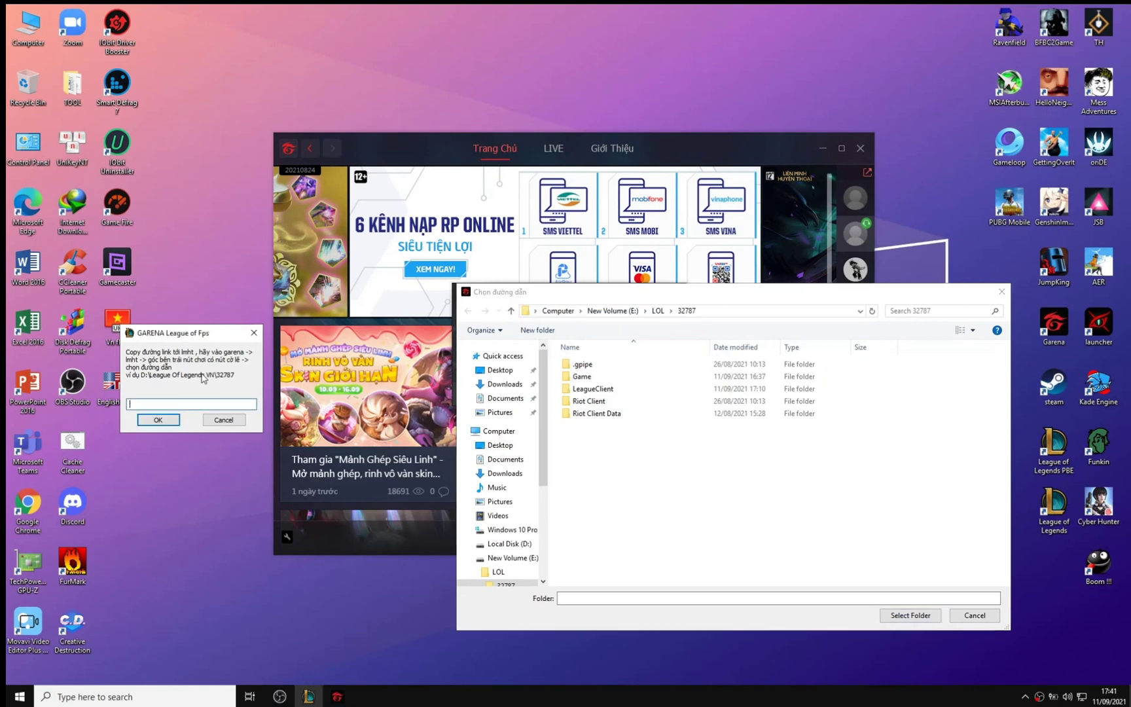
pyautogui.rightClick(208, 404)
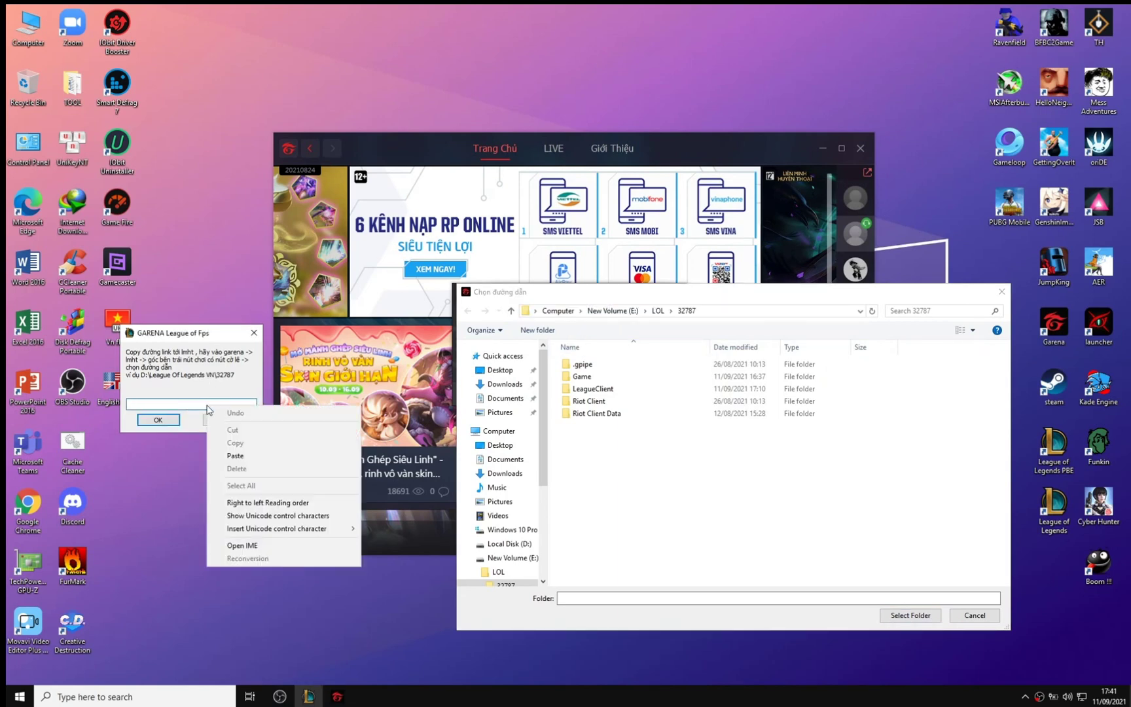
pyautogui.click(201, 406)
pyautogui.rightClick(198, 405)
pyautogui.click(237, 457)
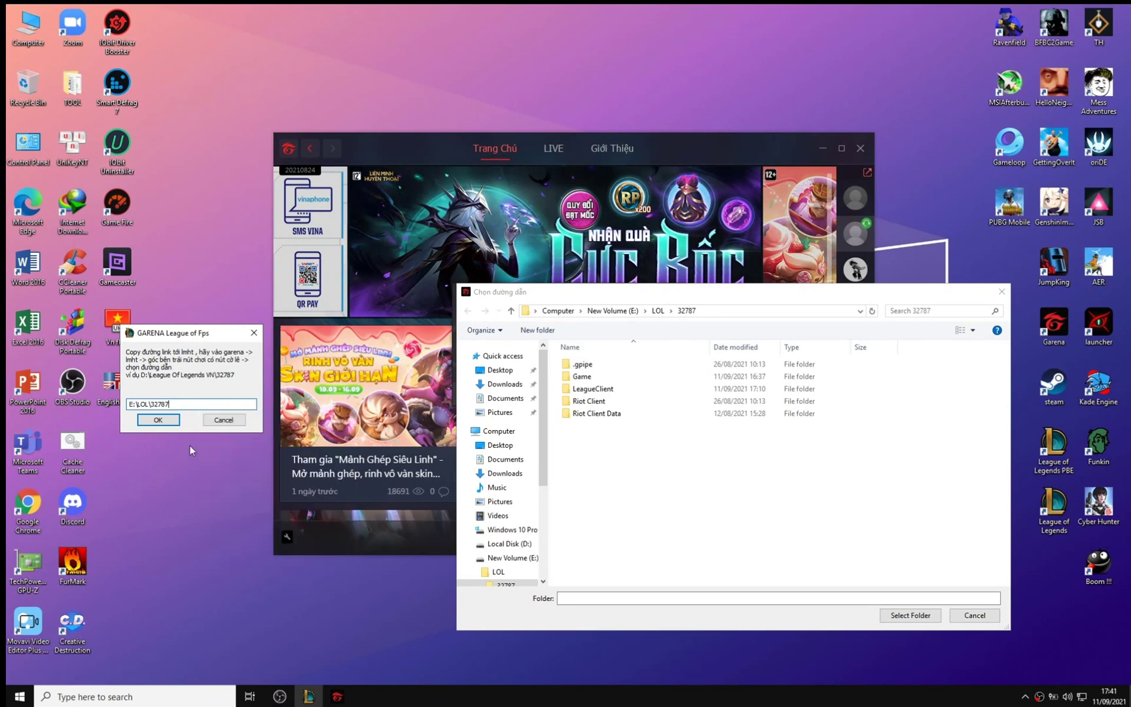
pyautogui.click(167, 419)
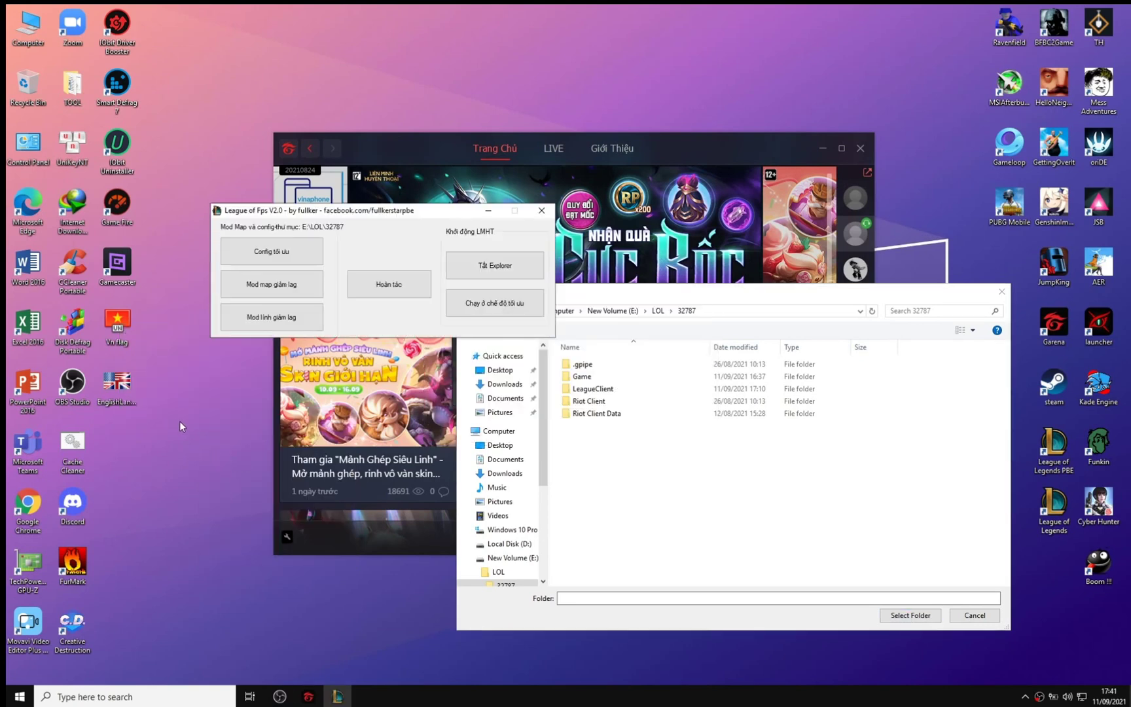
# Dismiss Garena's folder browser and accept E:\LOL\32787 as the game folder.
pyautogui.click(988, 618)
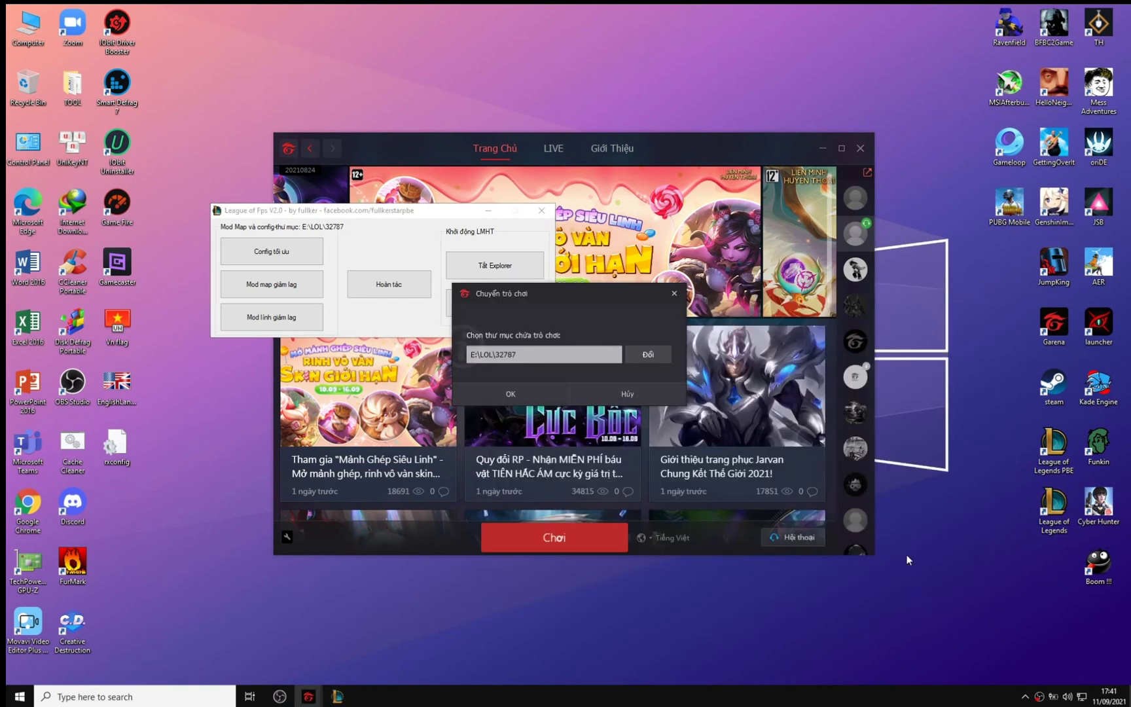
pyautogui.click(488, 395)
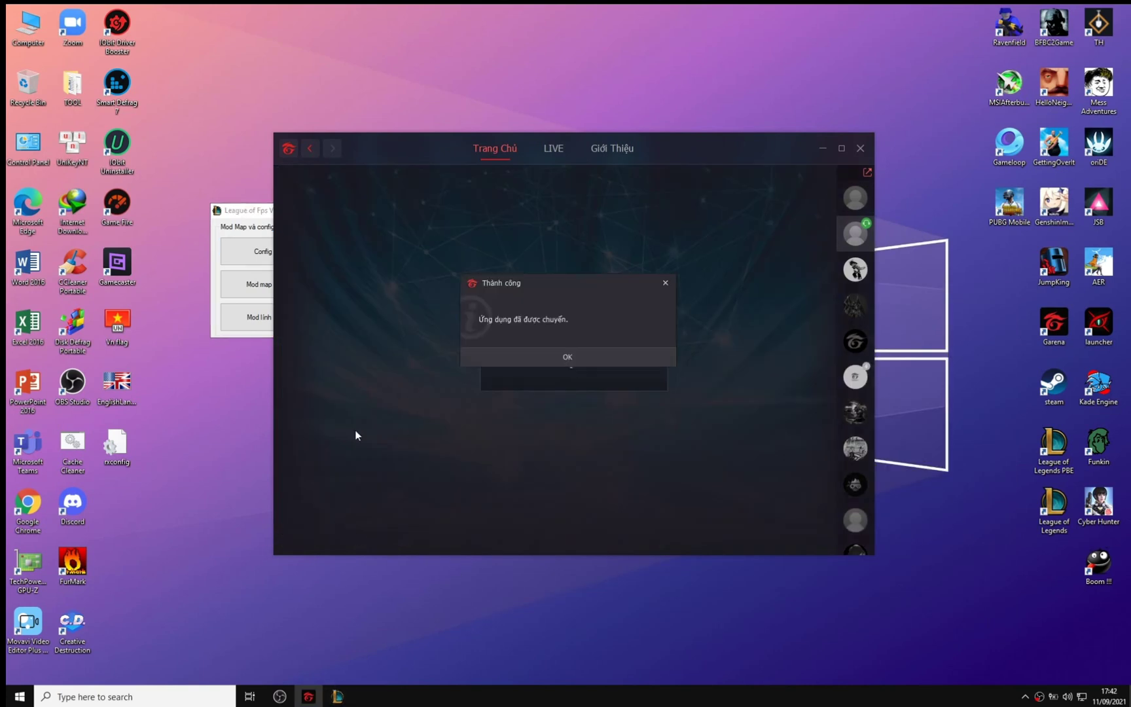
pyautogui.click(580, 361)
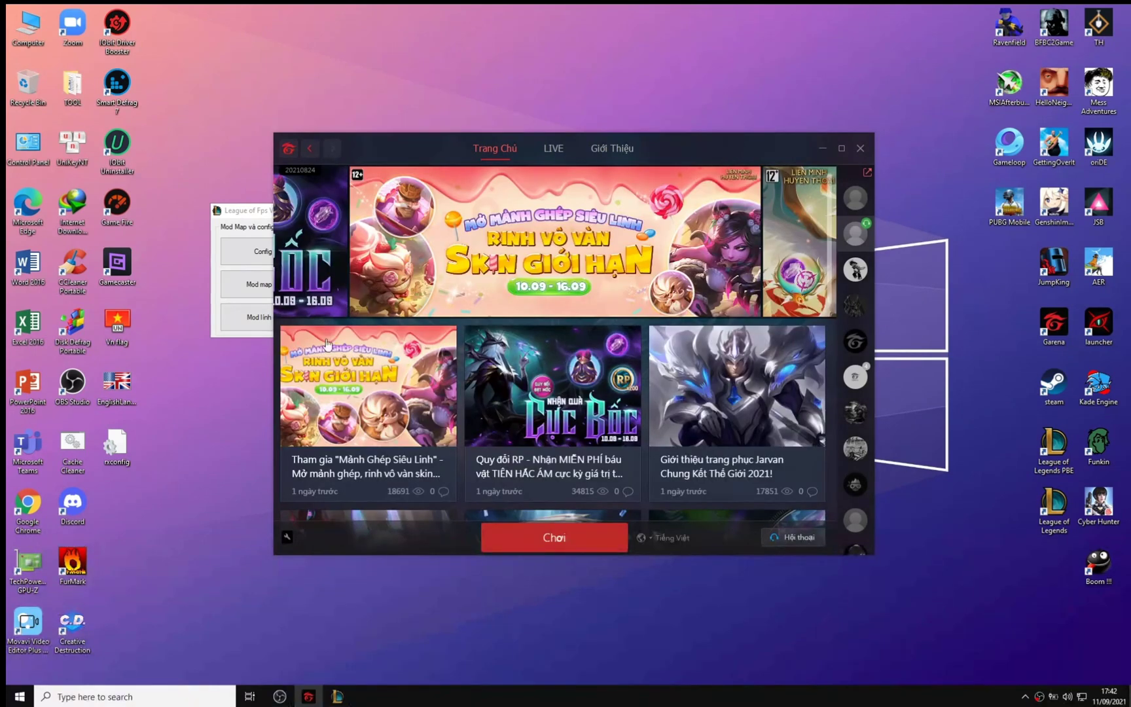
# Minimize Garena, move the League of Fps V2.0 window to a clear desktop area and apply Config tối ưu.
pyautogui.moveTo(260, 224)
pyautogui.mouseDown()
pyautogui.moveTo(233, 167)
pyautogui.moveTo(272, 227)
pyautogui.mouseUp()
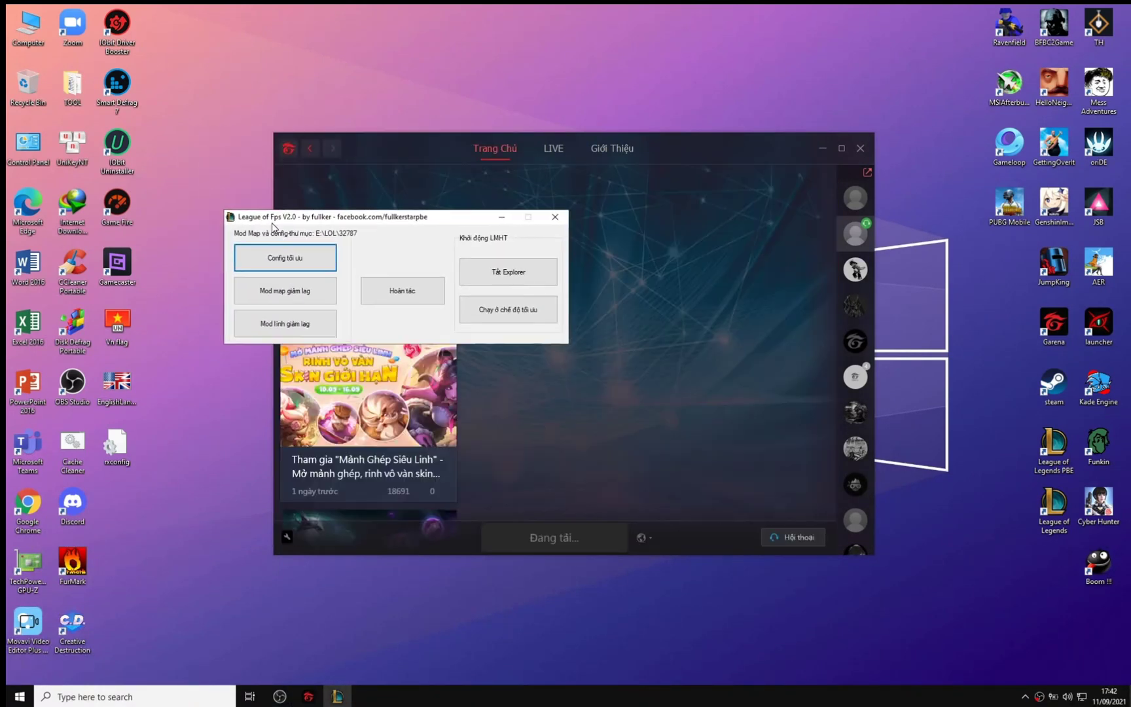
pyautogui.click(824, 150)
pyautogui.moveTo(437, 223); pyautogui.dragTo(614, 266)
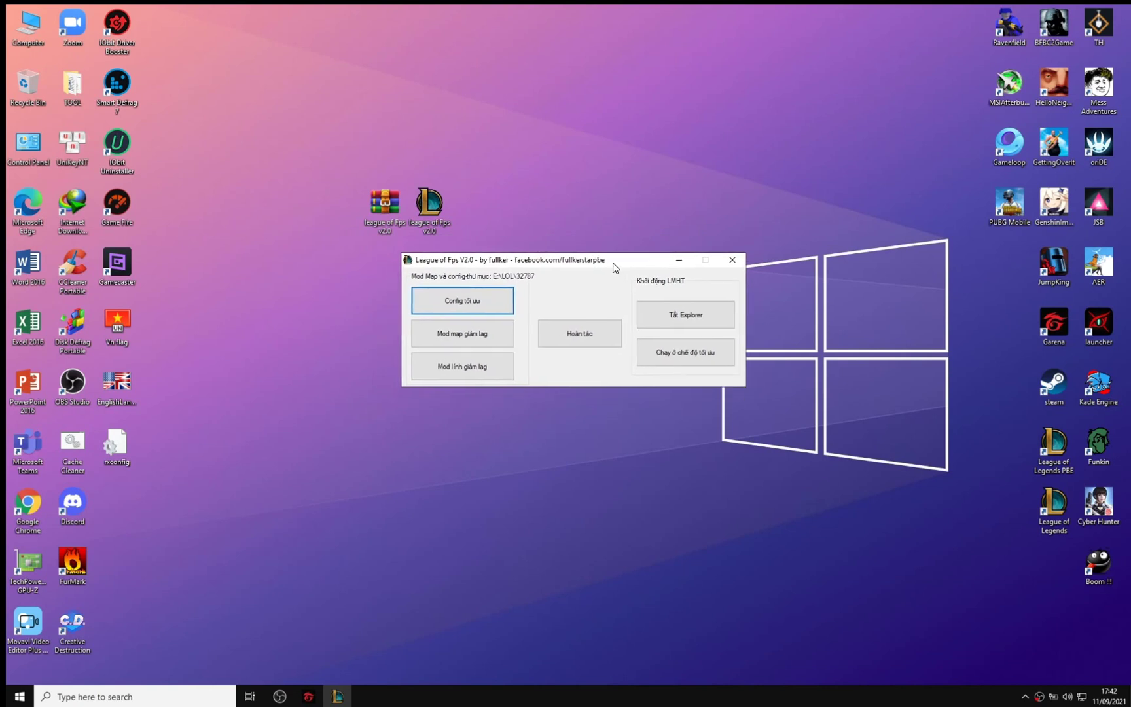
pyautogui.click(463, 305)
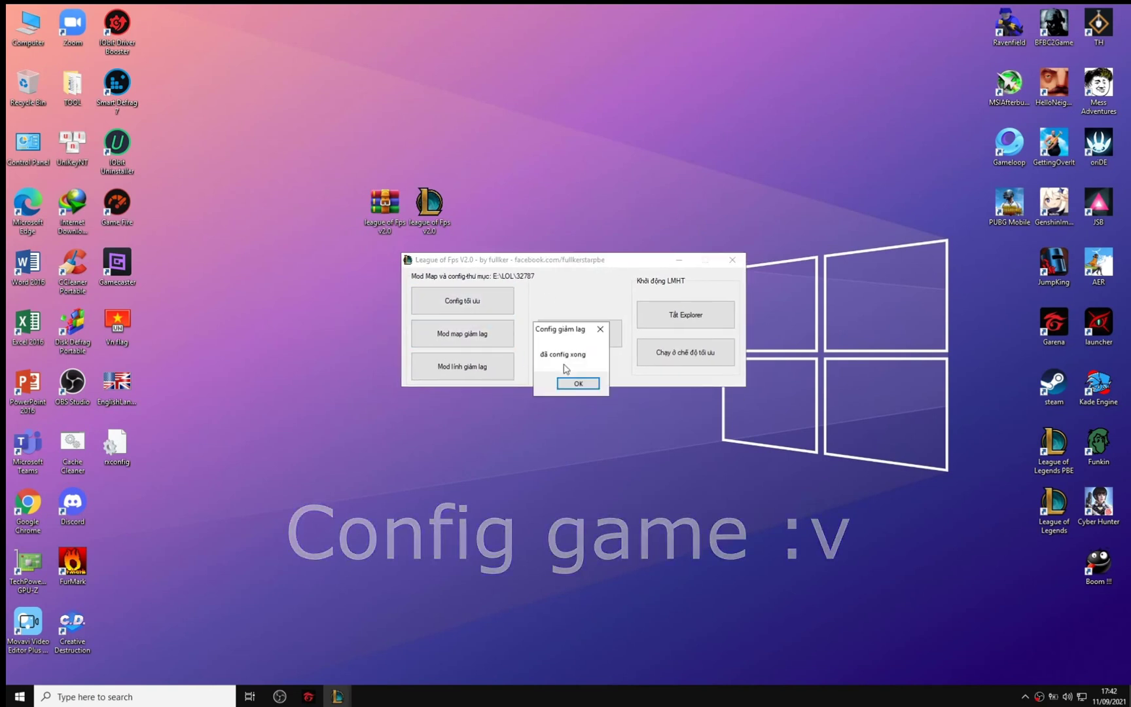
pyautogui.click(565, 384)
# Install the lag-reducing map and minion mods, Mod map giảm lag and Mod lính giảm lag, in League of Fps.
pyautogui.click(465, 337)
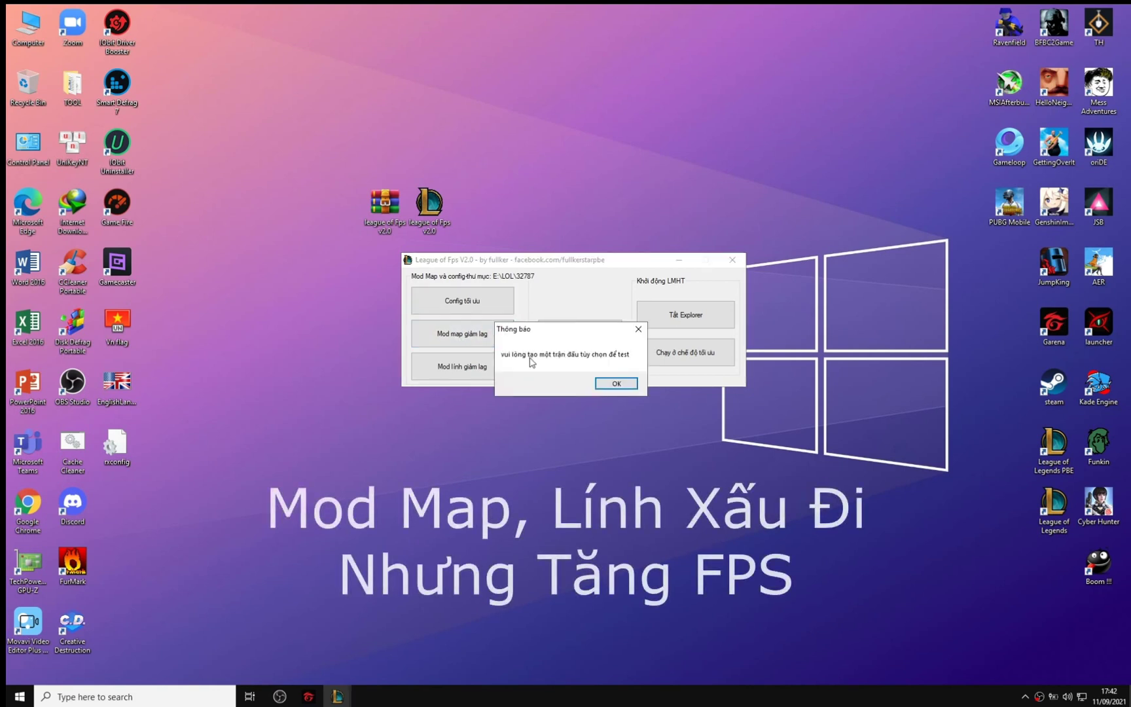
pyautogui.click(604, 383)
pyautogui.click(476, 367)
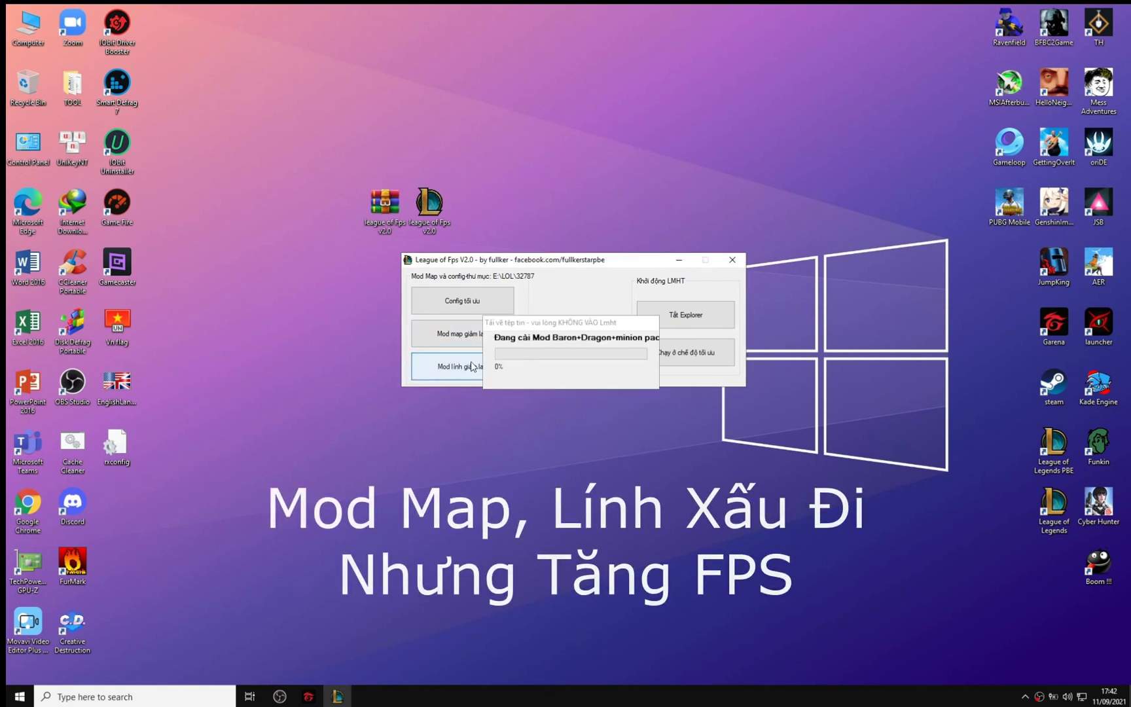
pyautogui.click(596, 383)
pyautogui.click(606, 401)
pyautogui.click(589, 273)
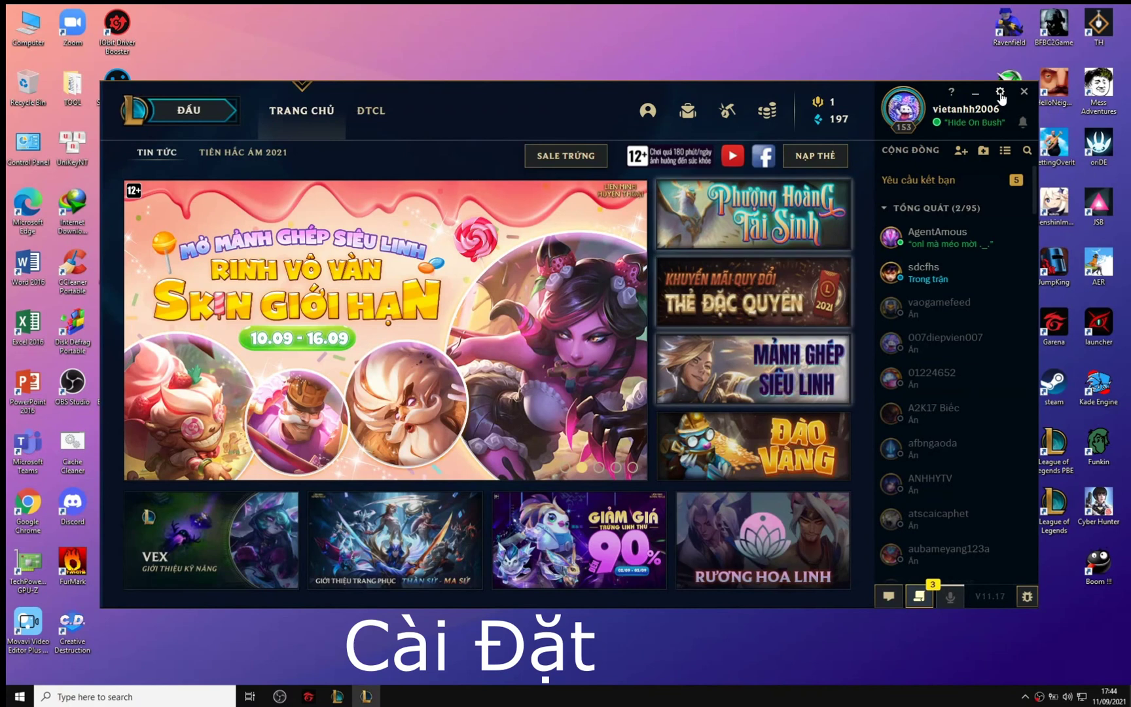
# Set the League of Legends client's window size to 1024 x 576 in its general settings and save.
pyautogui.click(1000, 93)
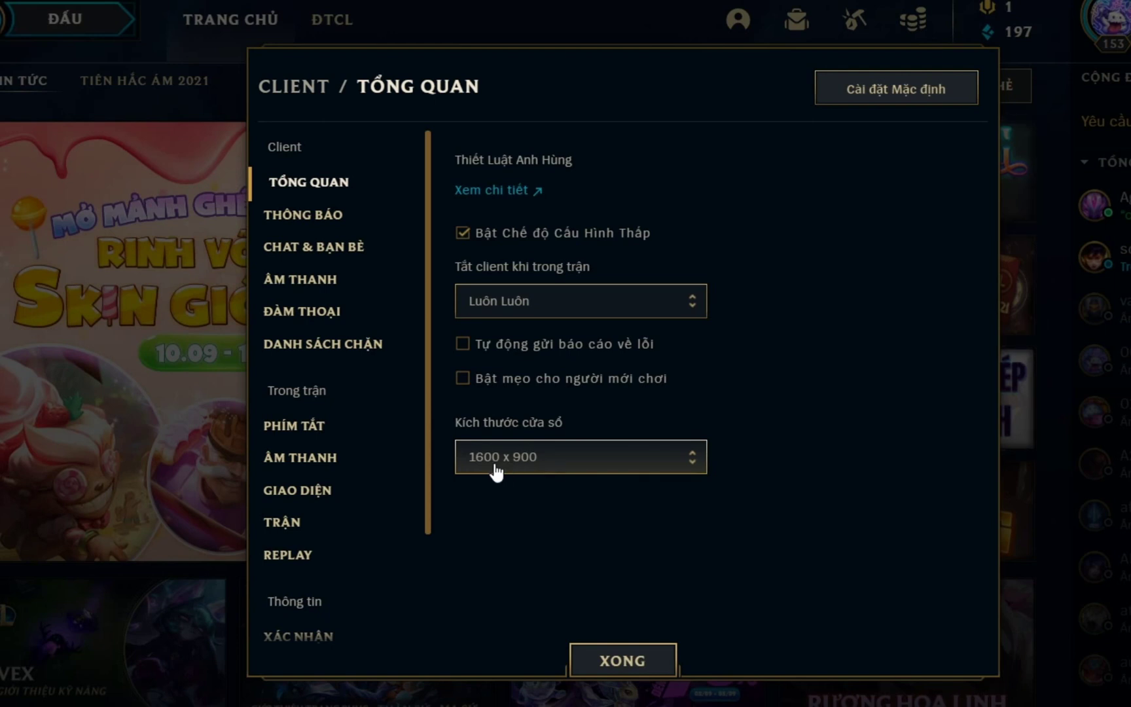
pyautogui.click(495, 470)
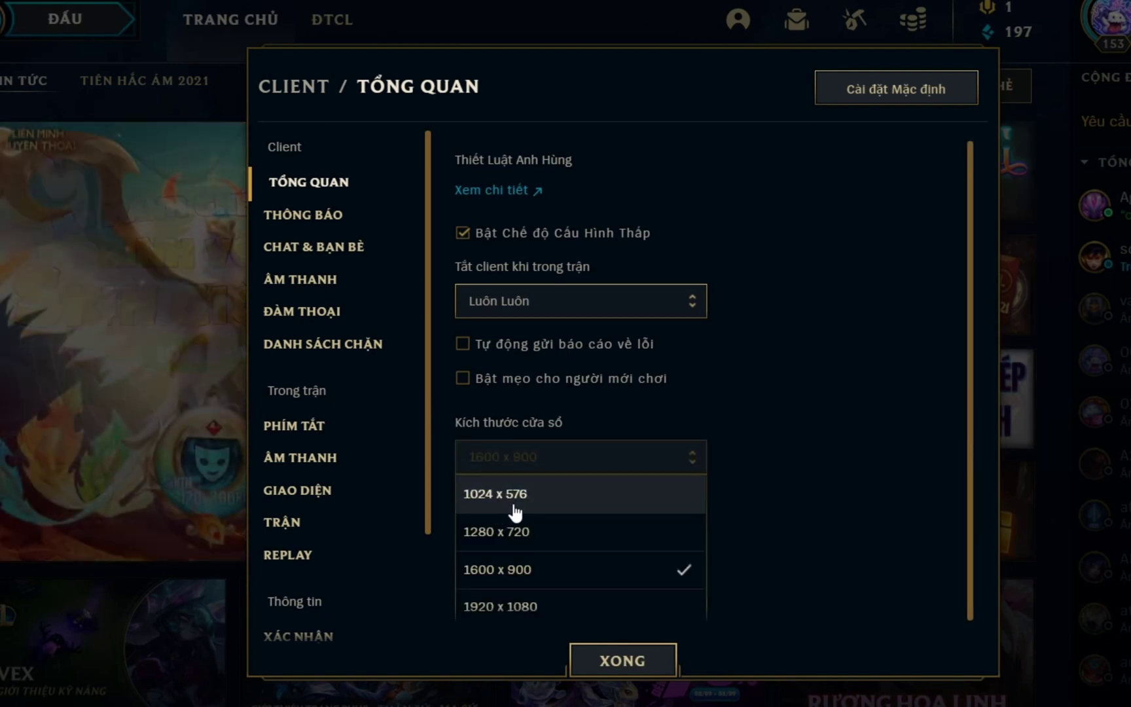
pyautogui.click(495, 513)
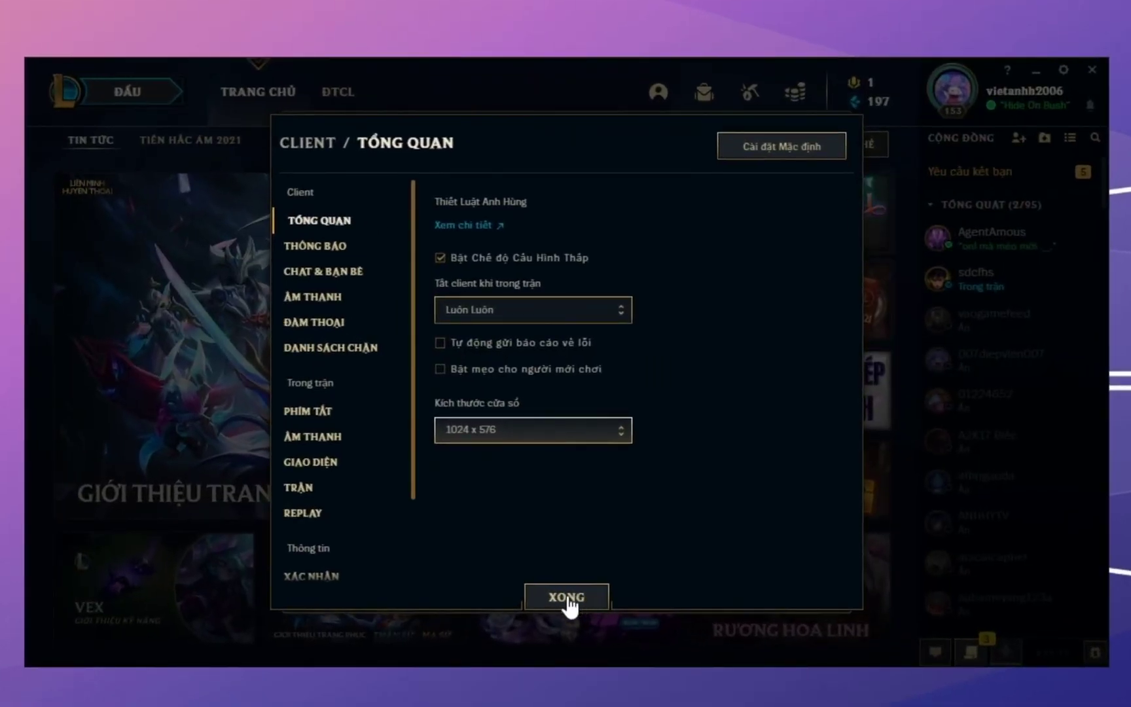
pyautogui.click(569, 605)
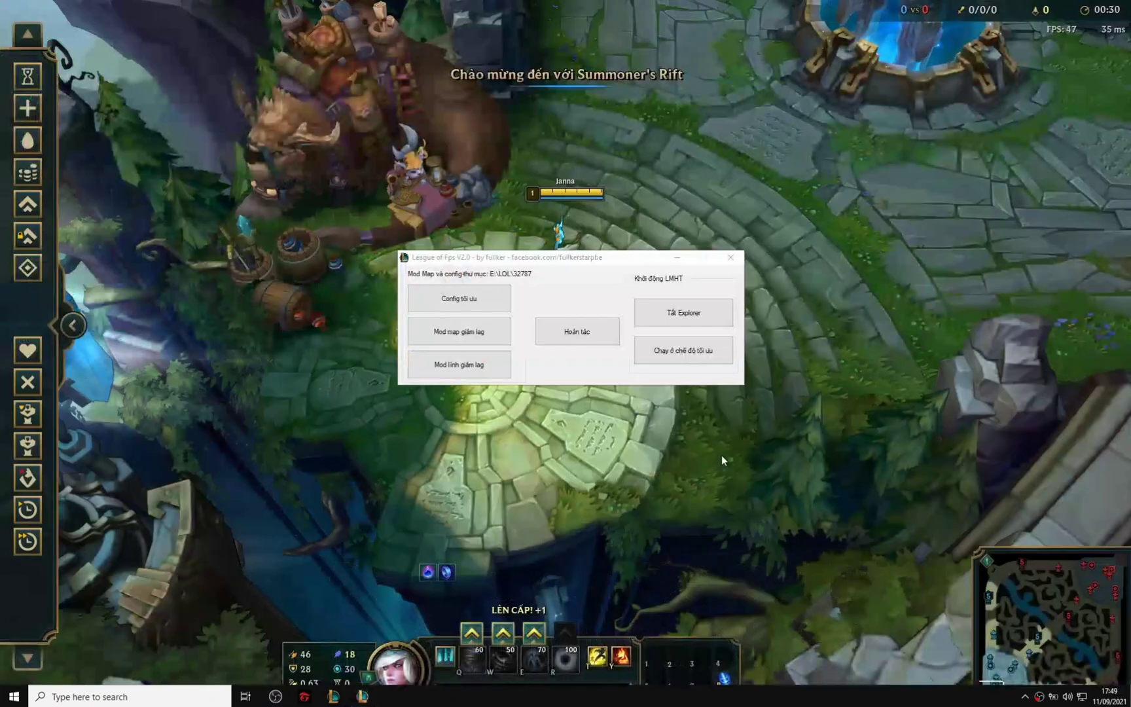
# Switch to the League of Legends match, move the champion briefly and enable Giấu thứ bắt mắt in the video options.
pyautogui.click(803, 346)
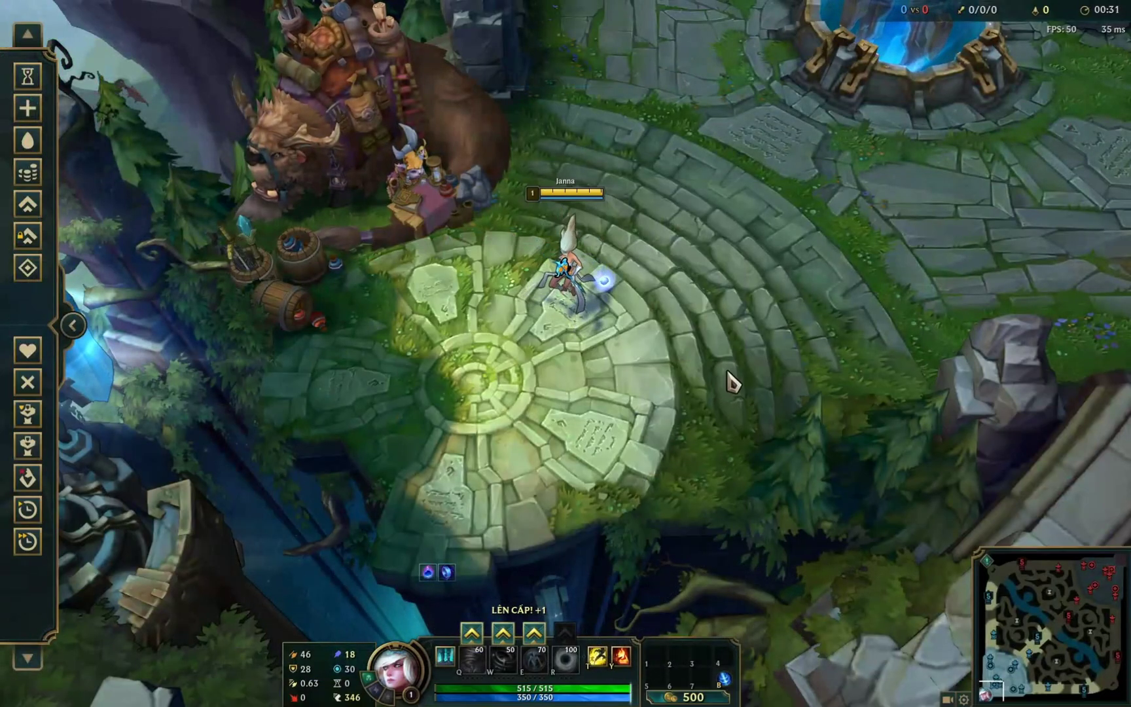
pyautogui.rightClick(629, 319)
pyautogui.rightClick(575, 328)
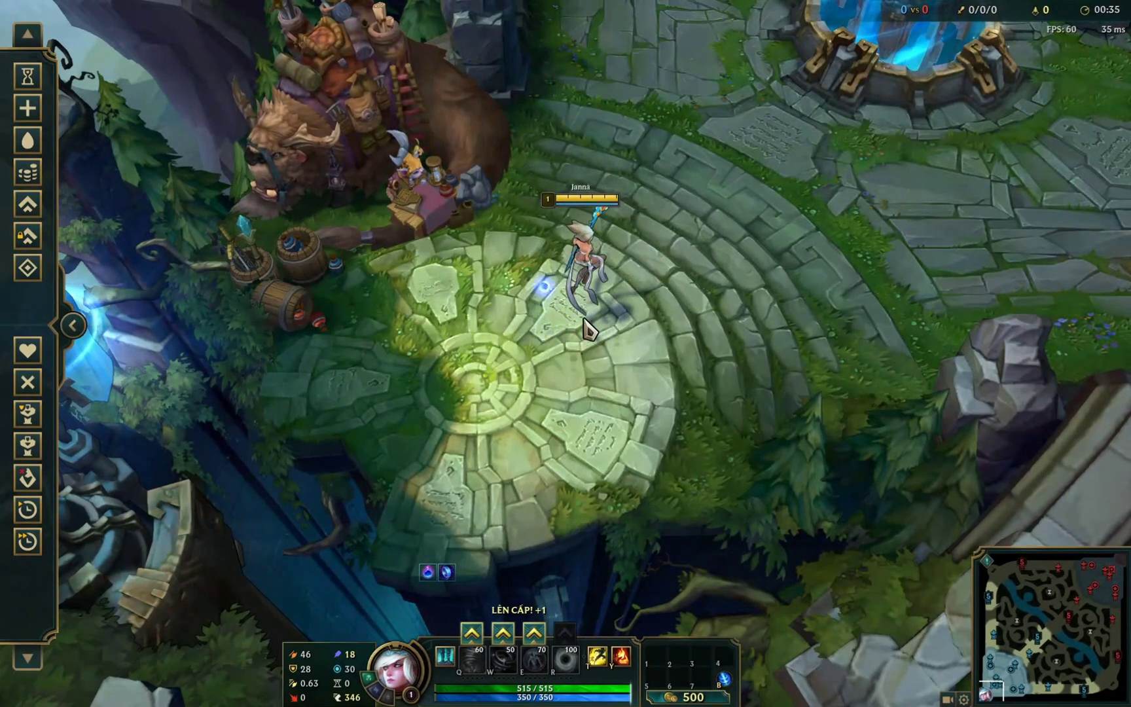
pyautogui.press('Escape')
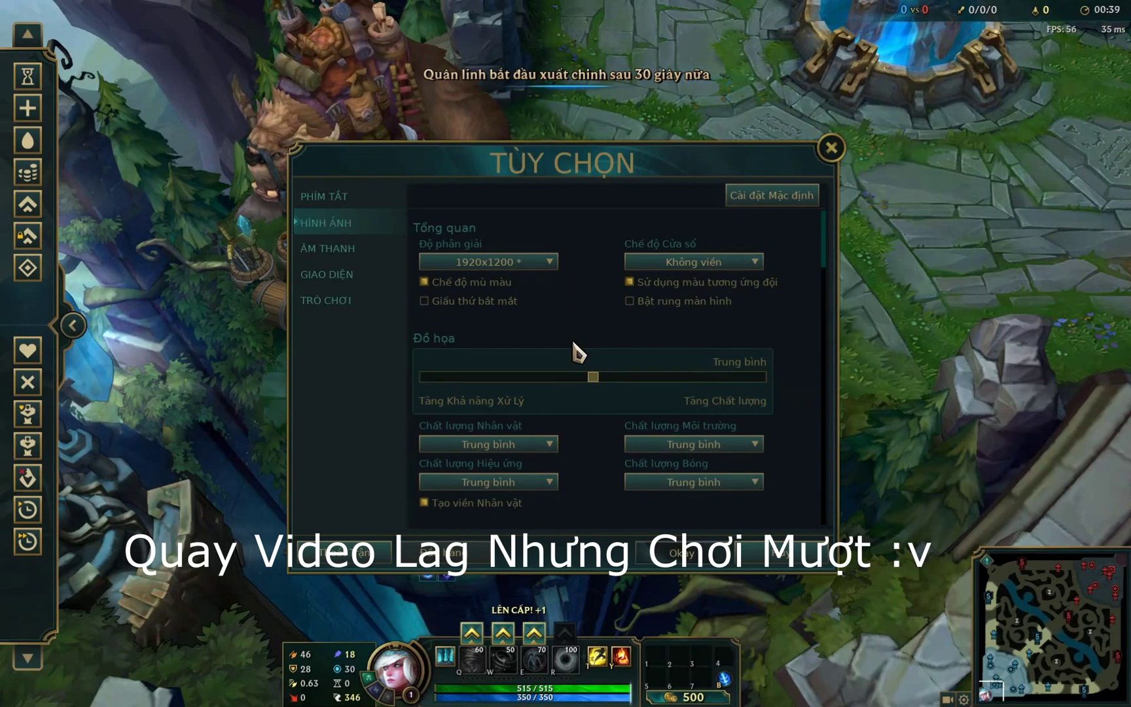
pyautogui.click(469, 300)
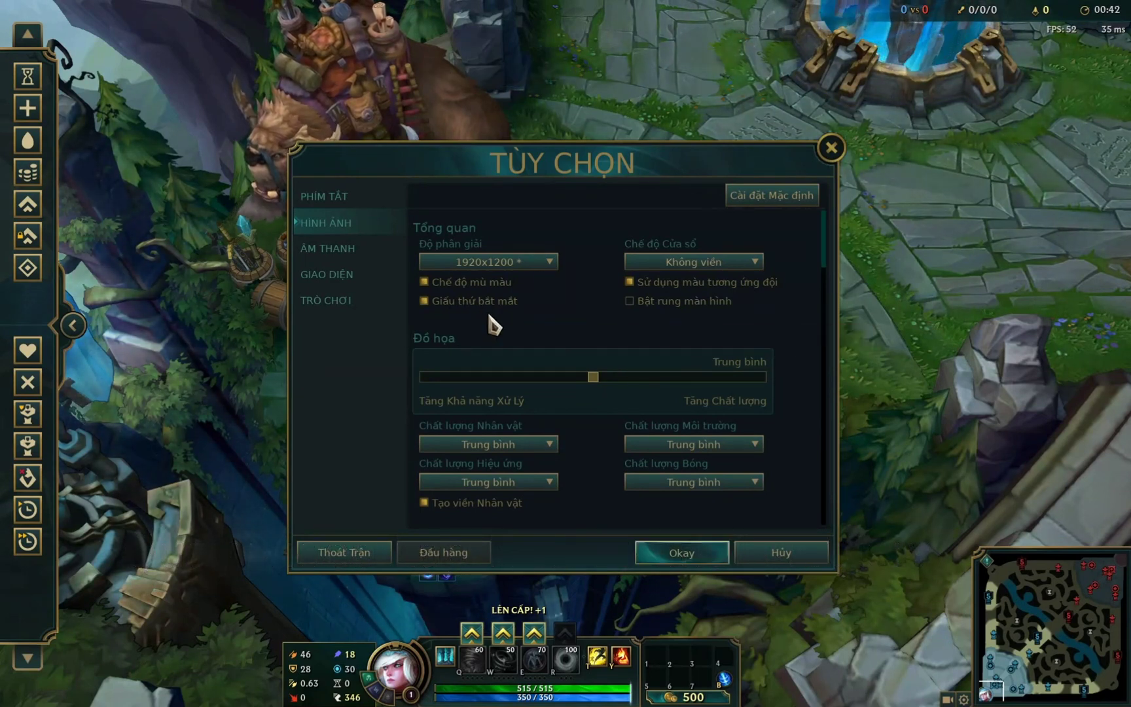
# Set the in-game resolution (Độ phân giải) to 1024x768.
pyautogui.click(520, 261)
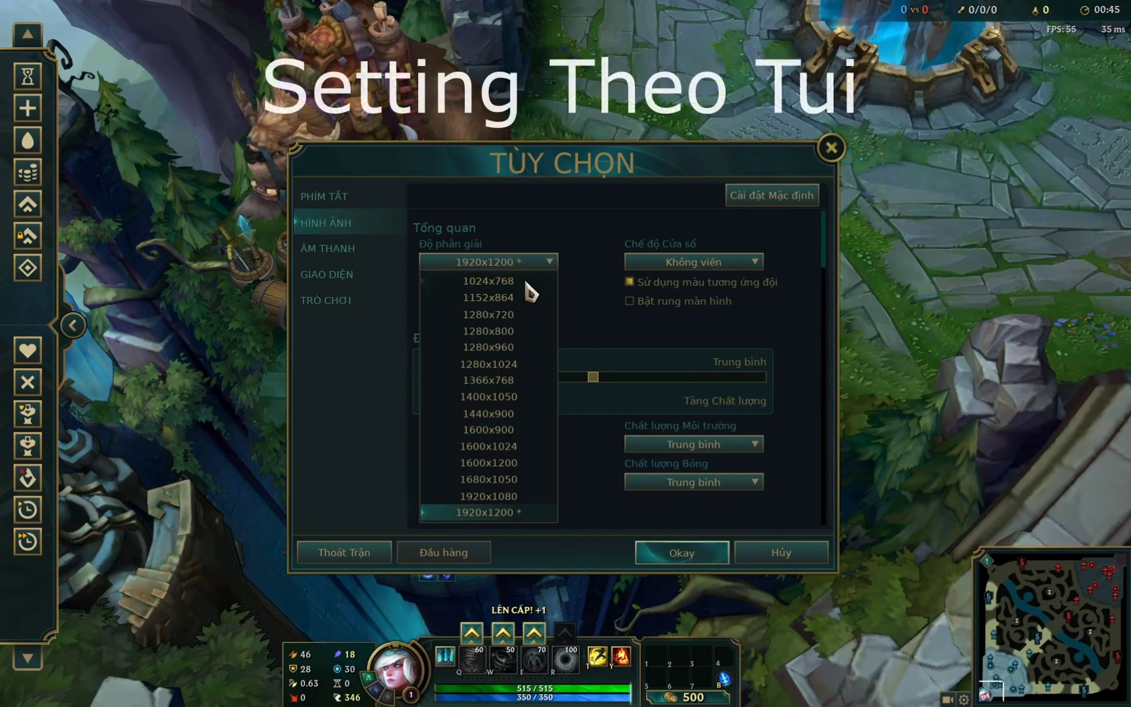
pyautogui.click(489, 280)
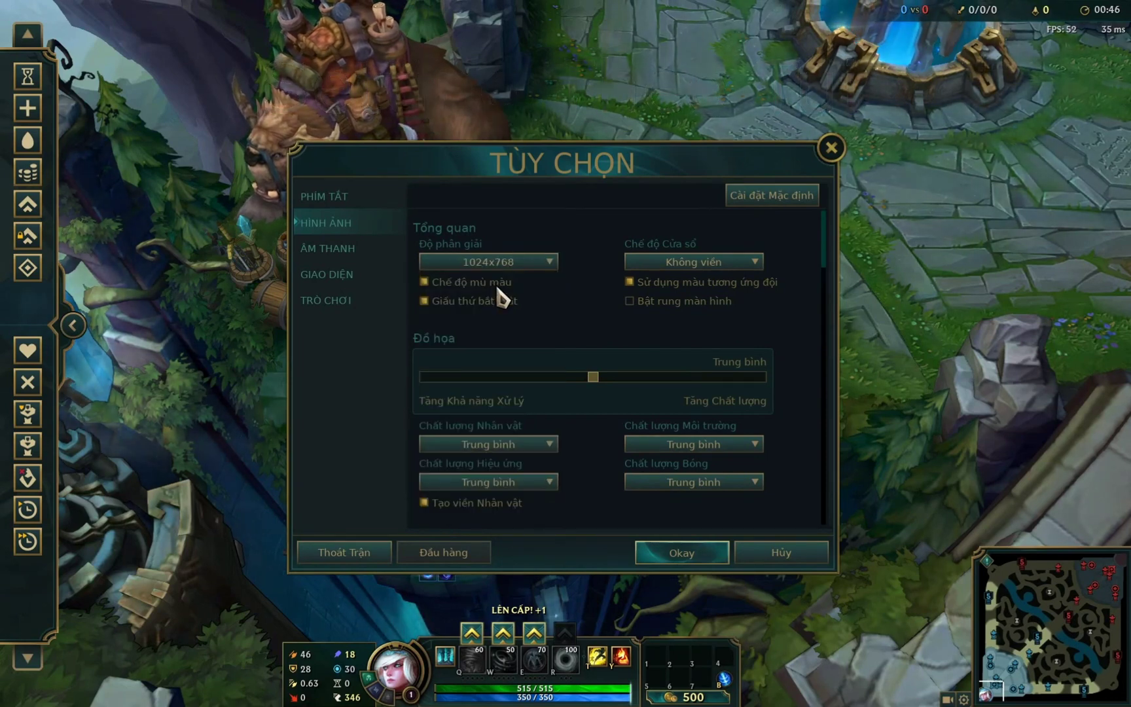
pyautogui.click(514, 263)
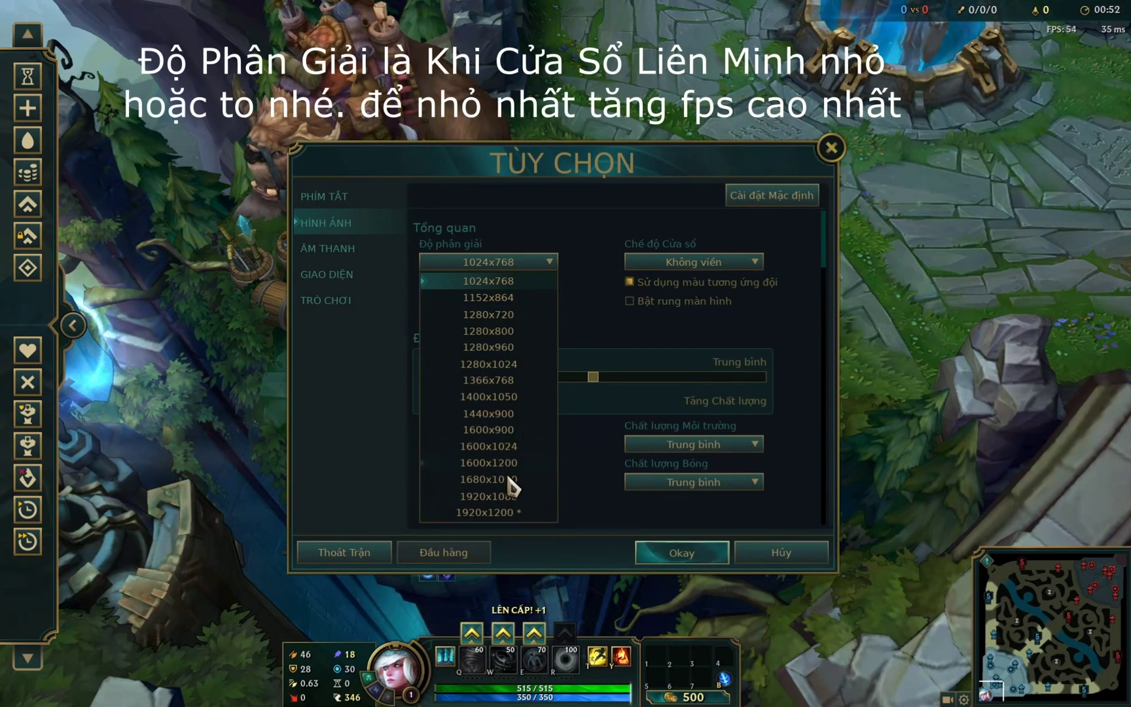
pyautogui.click(501, 282)
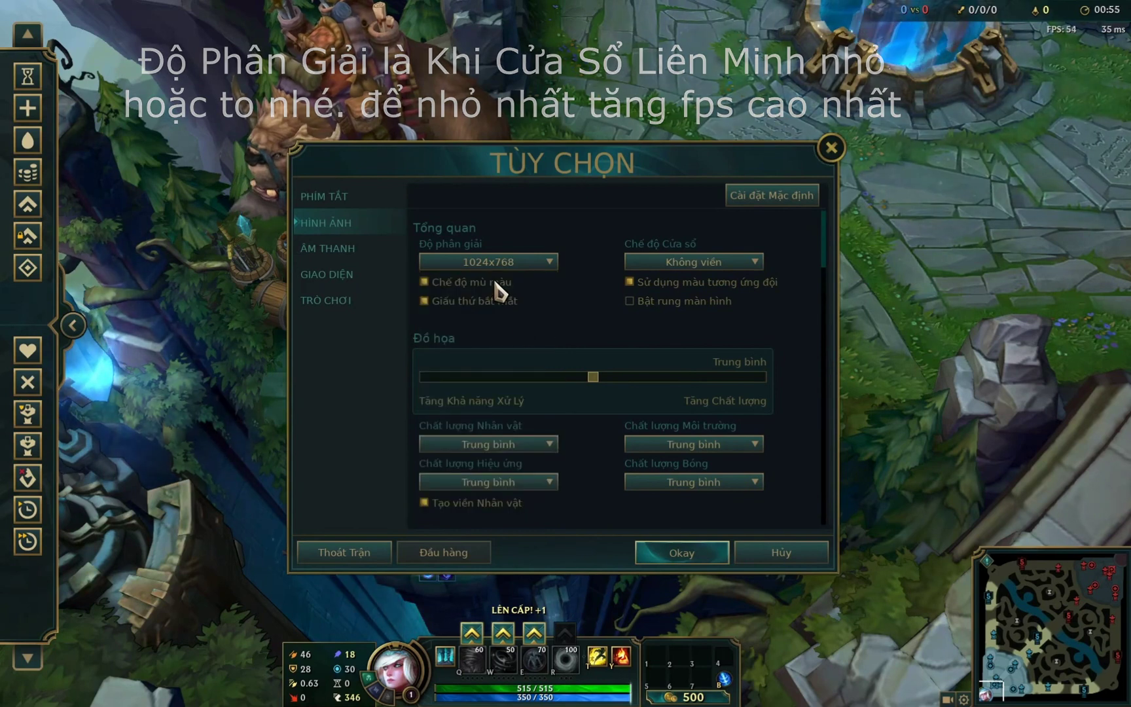
# Set the window mode (Chế độ Cửa sổ) to Không viền and lower the overall graphics quality to Rất Thấp.
pyautogui.click(658, 264)
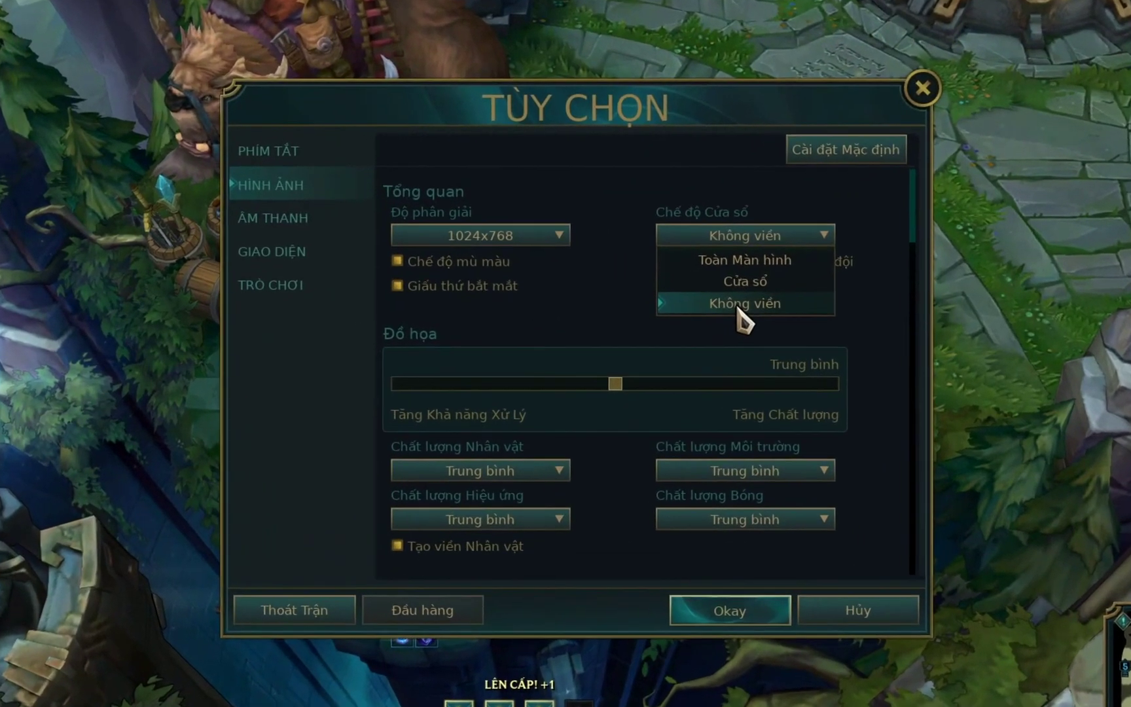
pyautogui.click(668, 315)
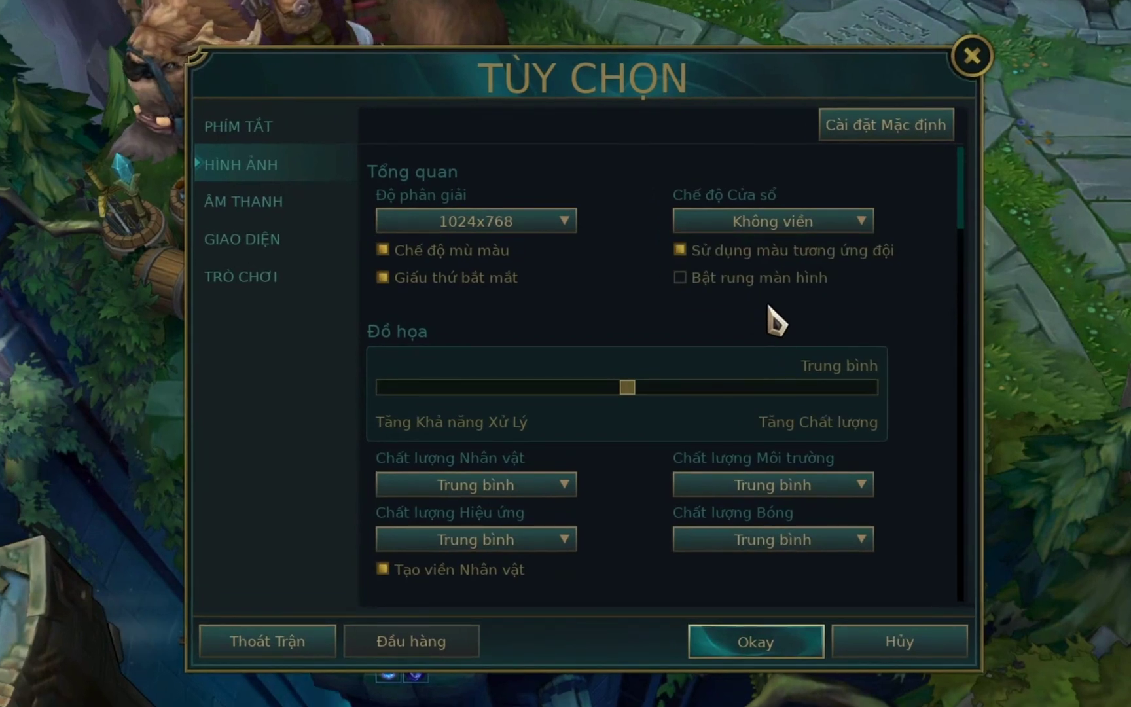
pyautogui.scroll(-3, 943, 320)
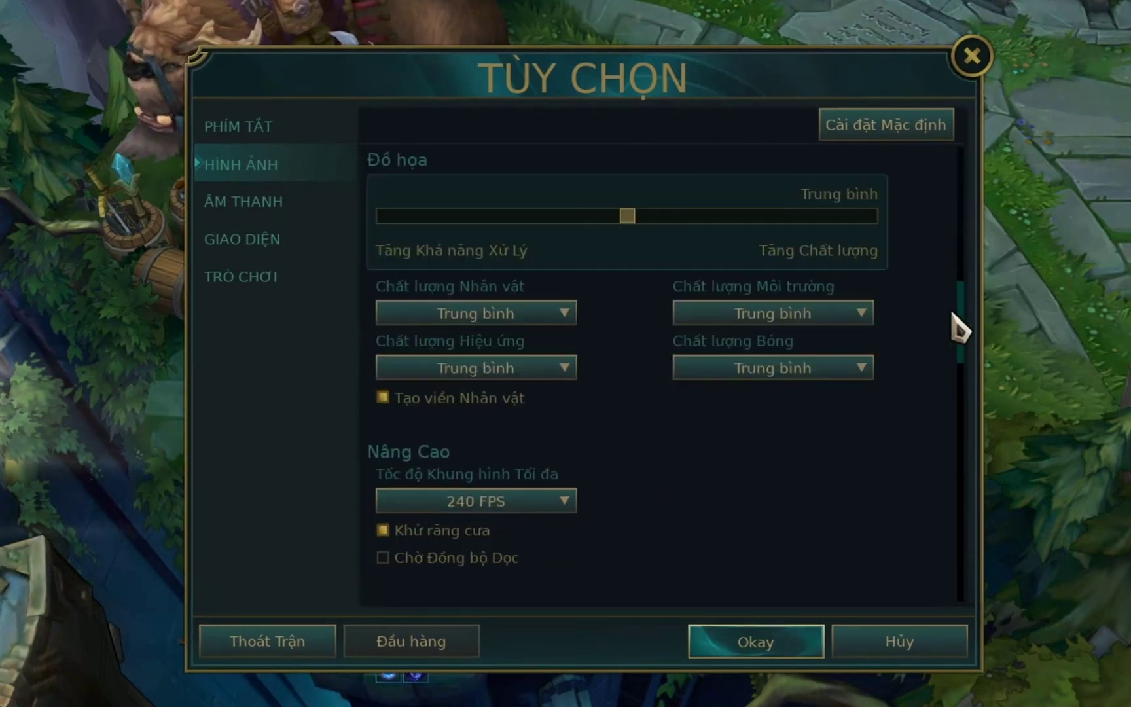
pyautogui.scroll(3, 969, 262)
pyautogui.moveTo(630, 389); pyautogui.dragTo(393, 390)
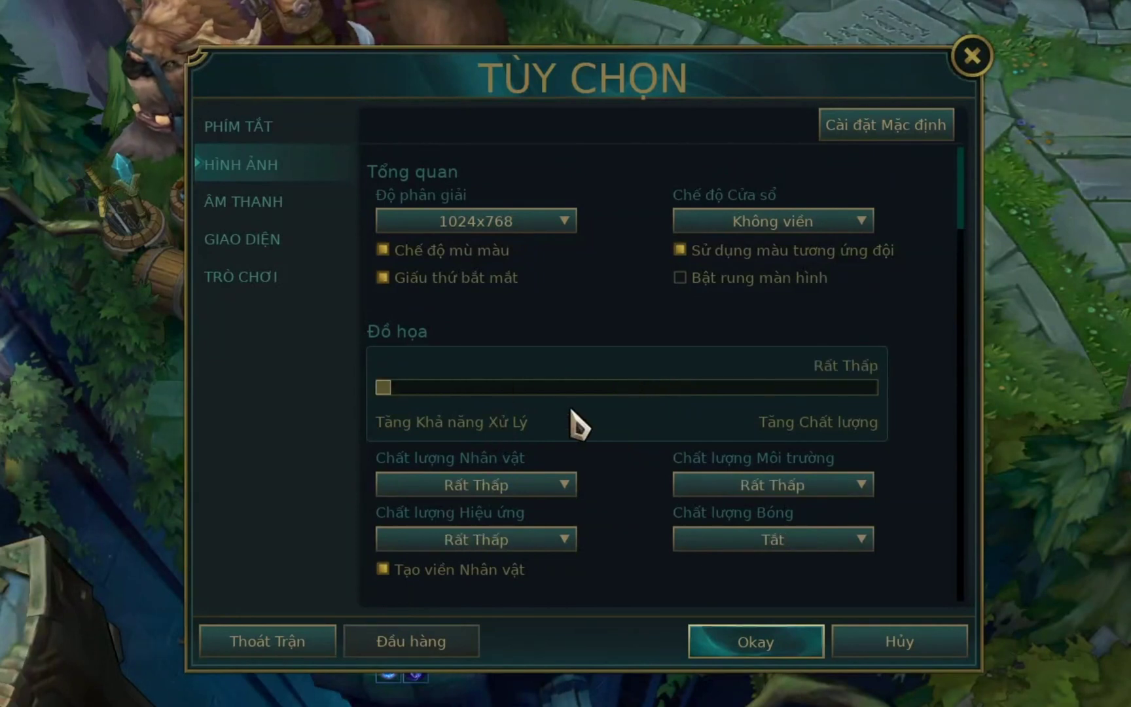
# Turn off the character outline option Tạo viền Nhân vật and cap the maximum frame rate at 144 FPS.
pyautogui.click(432, 567)
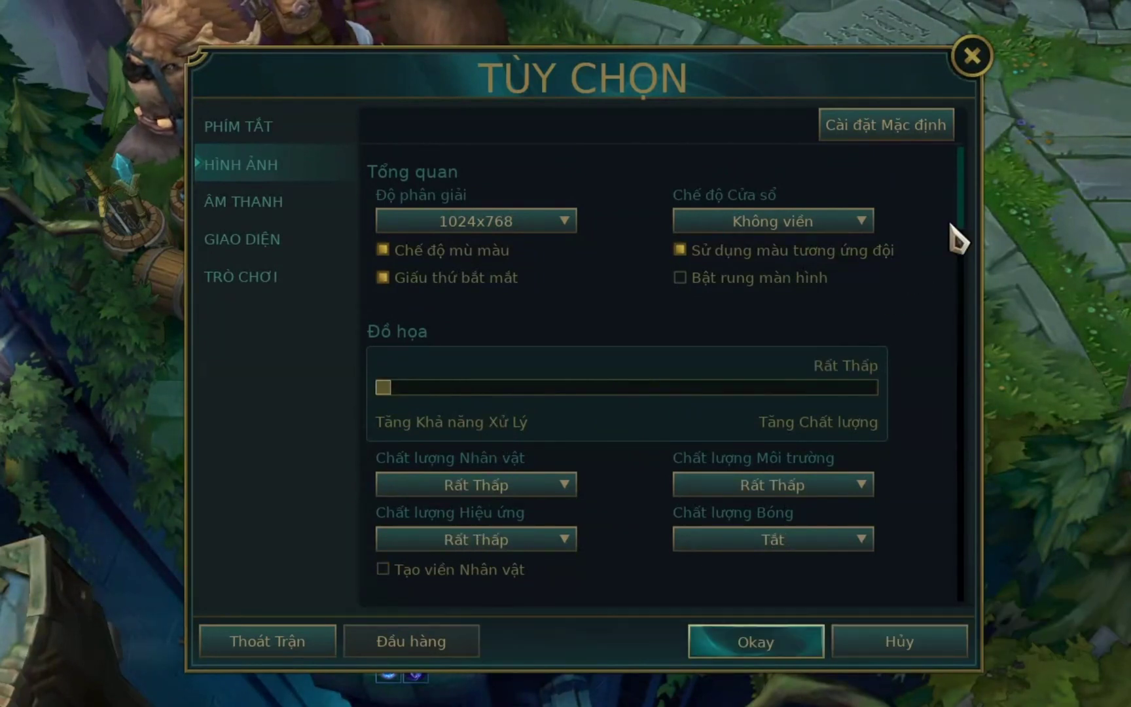
pyautogui.moveTo(965, 224); pyautogui.dragTo(966, 396)
pyautogui.scroll(-1, 435, 452)
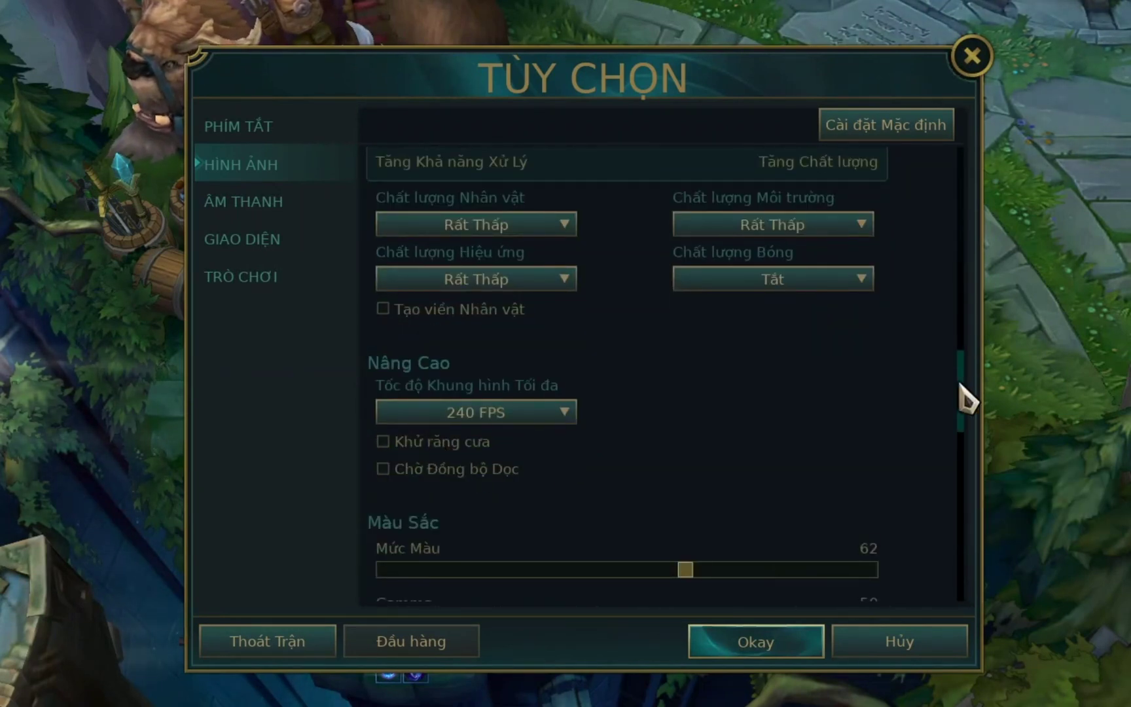
pyautogui.moveTo(965, 396); pyautogui.dragTo(962, 513)
pyautogui.click(498, 263)
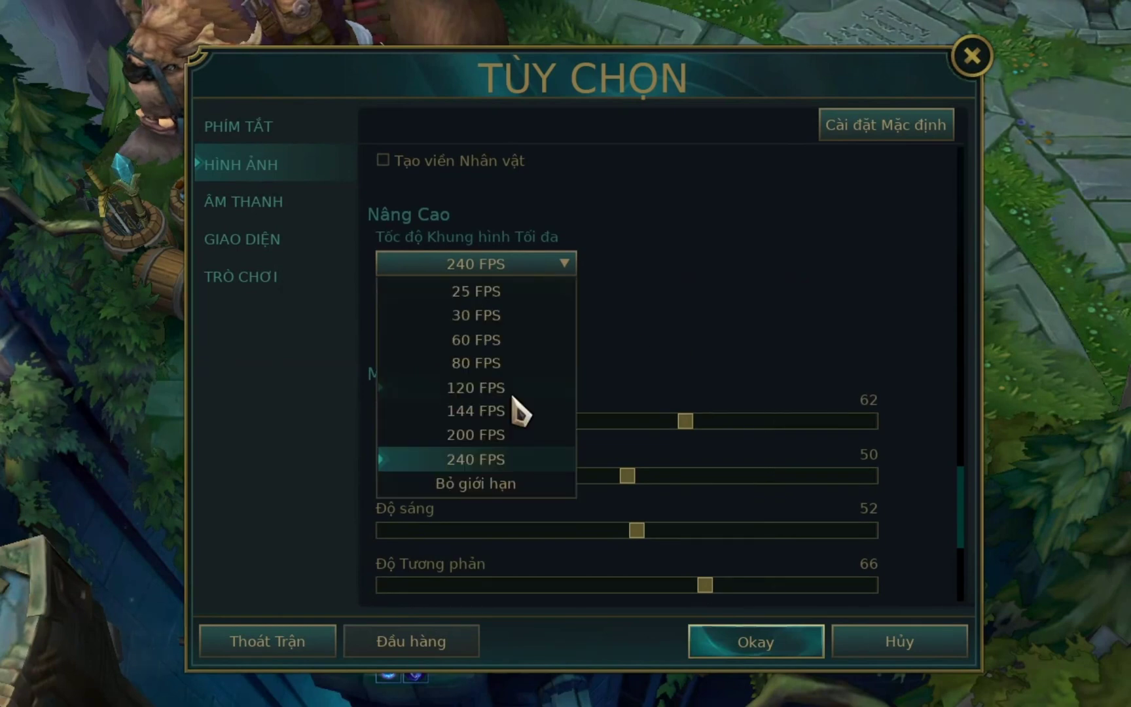
pyautogui.click(485, 410)
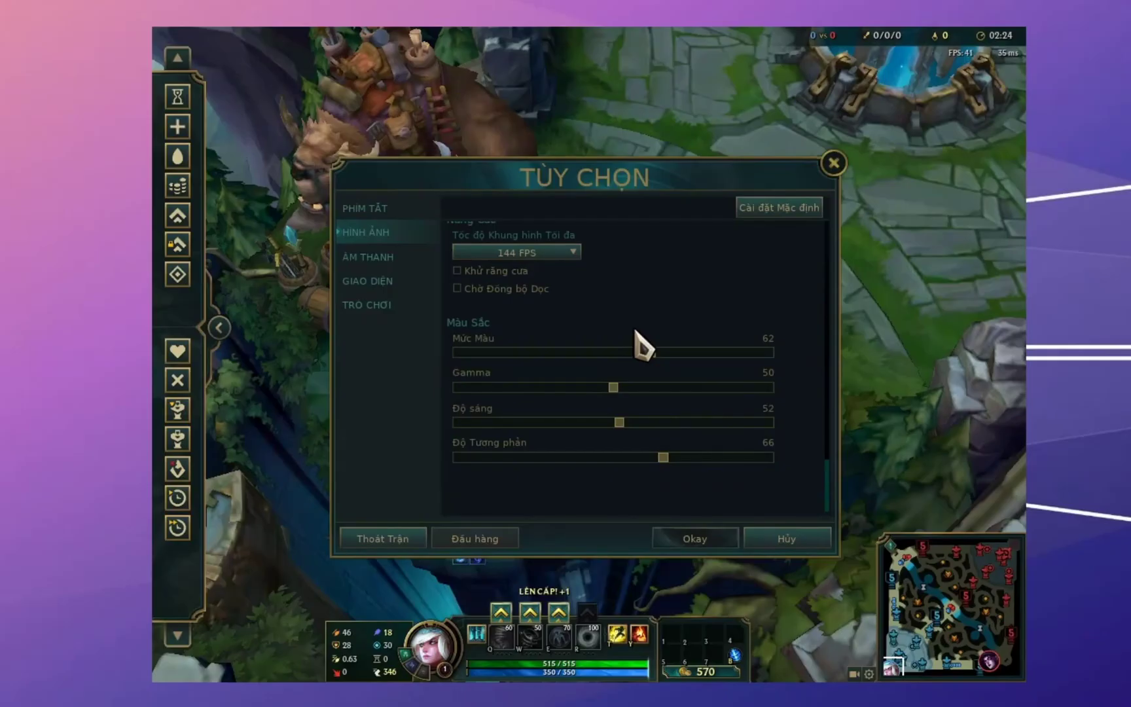
# In the sound options, choose Cổ Điển as background music, enable Tắt Tất cả Âm thanh and apply the options.
pyautogui.click(282, 200)
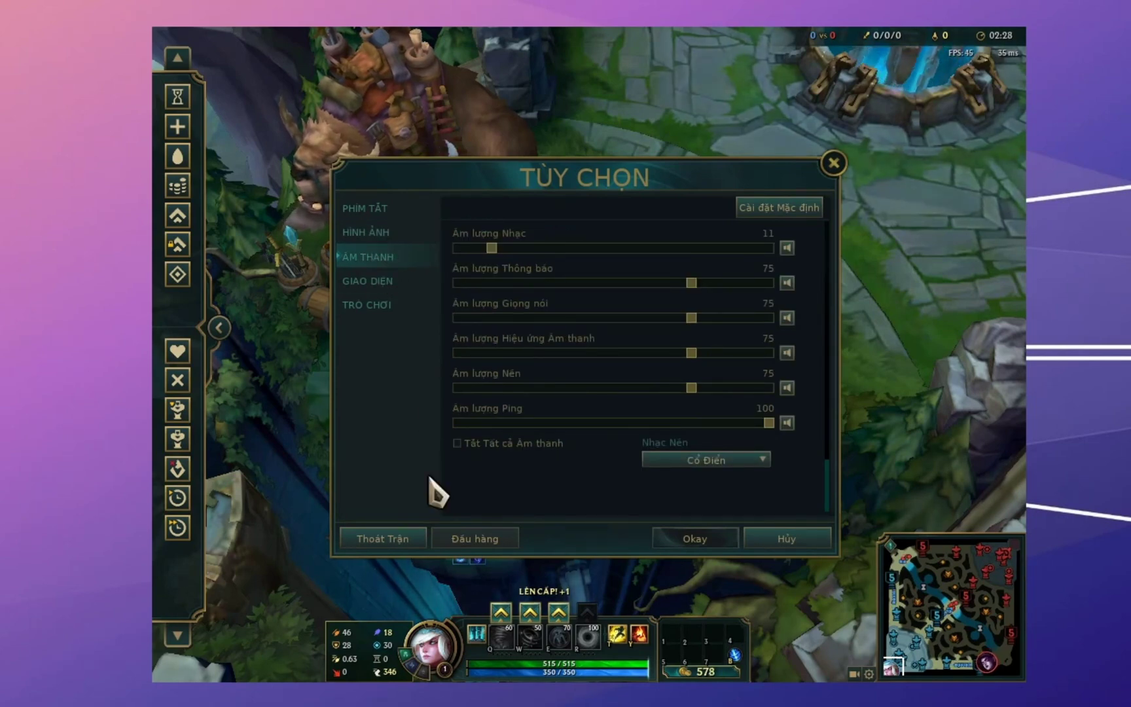
pyautogui.click(706, 460)
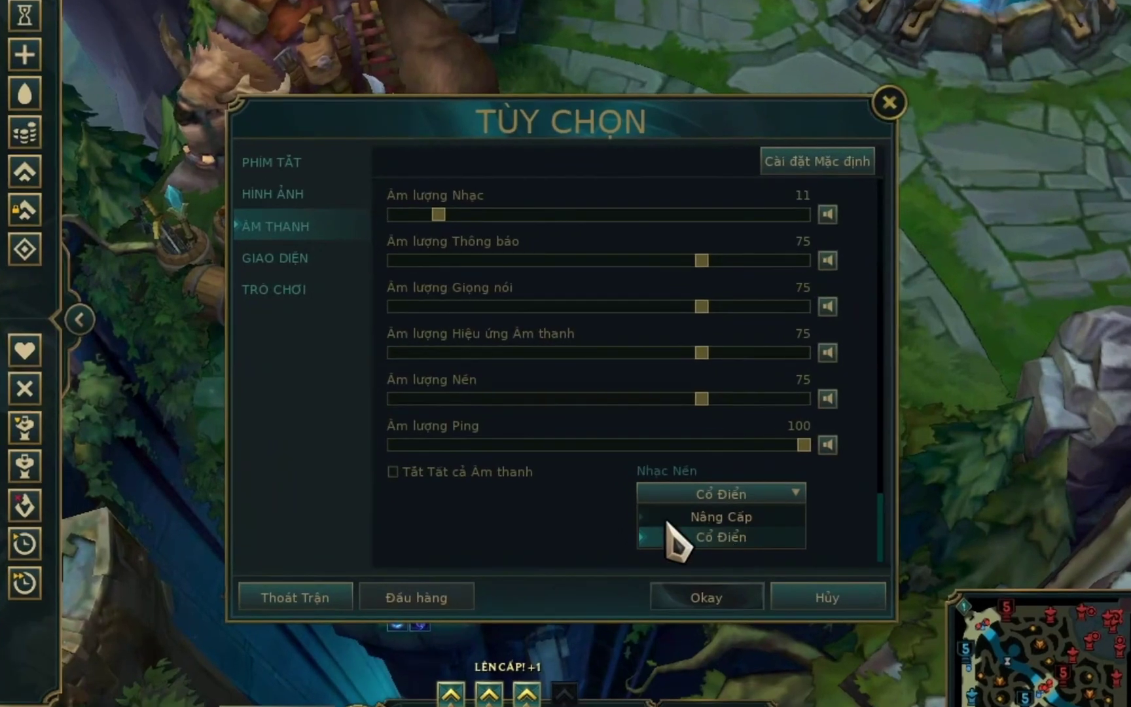
pyautogui.click(726, 540)
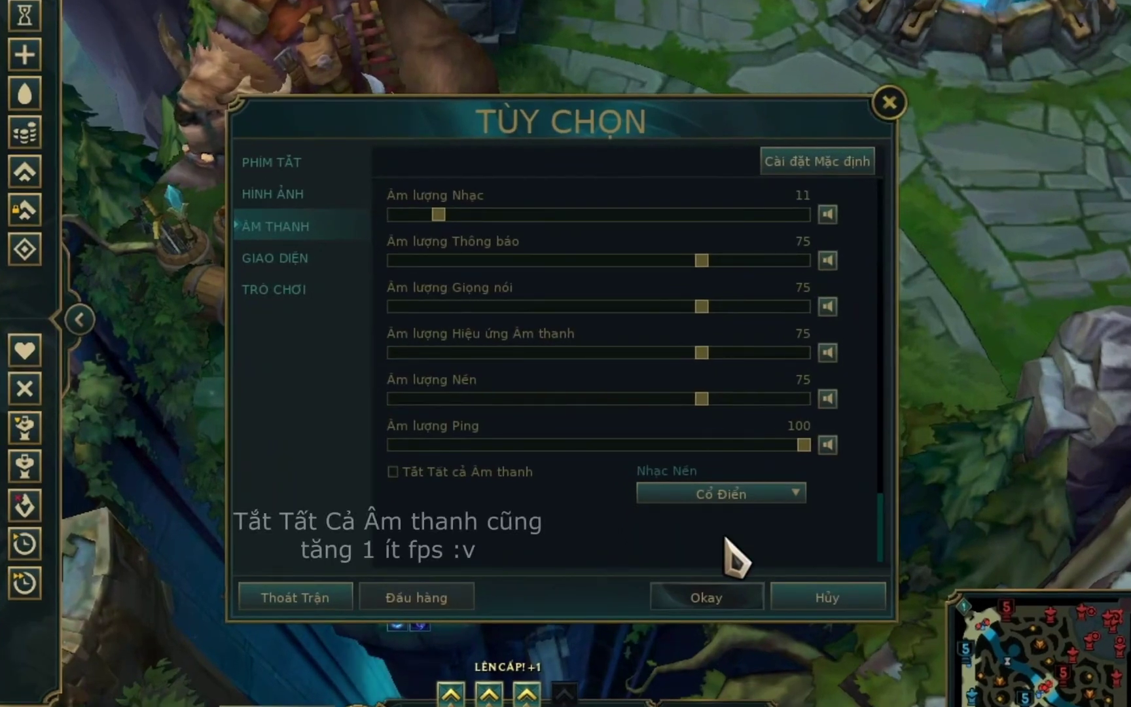
pyautogui.click(431, 476)
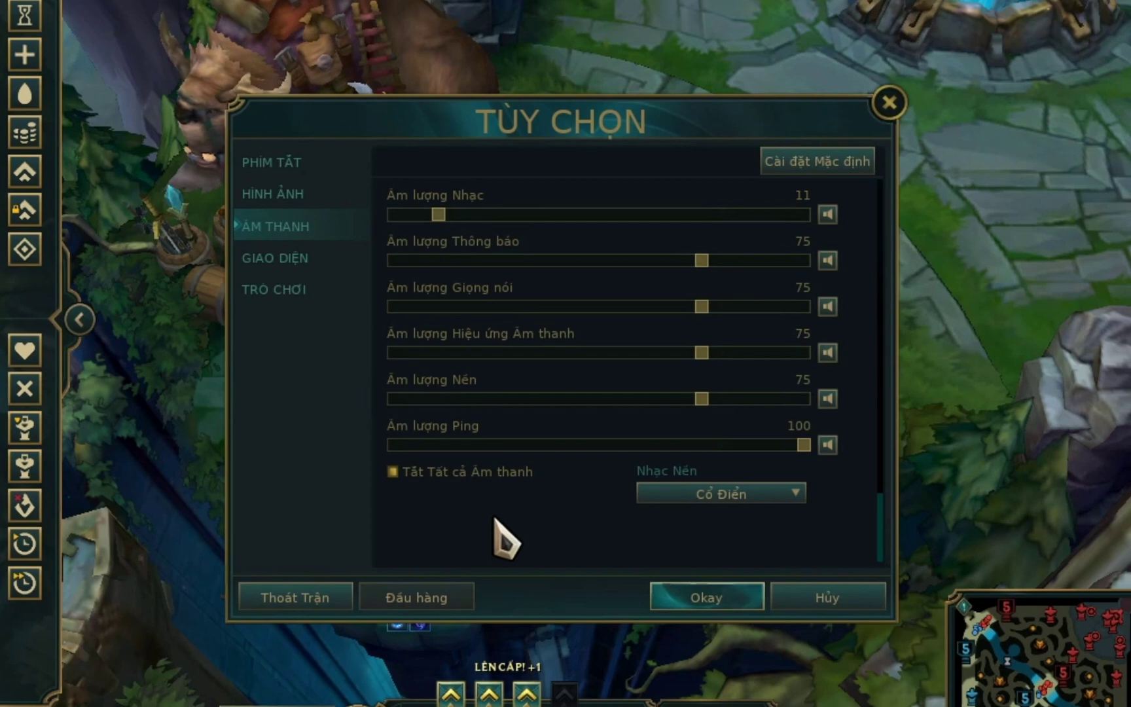
pyautogui.click(685, 597)
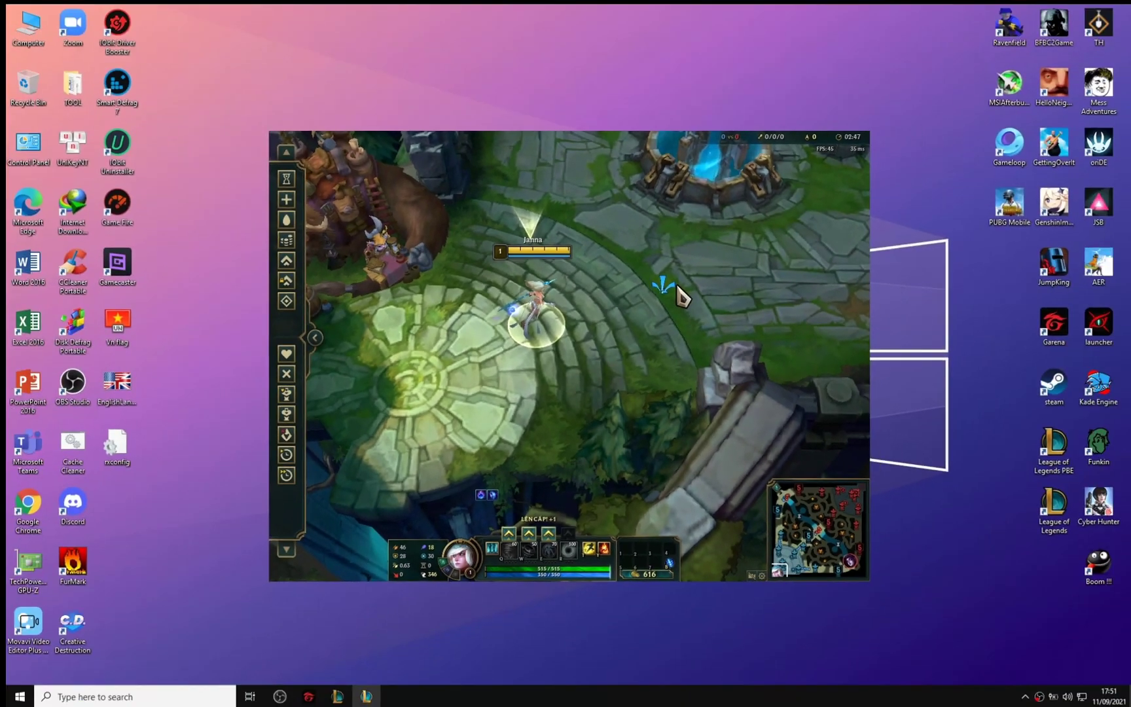
# Test the match by moving the champion, leveling up the Q ability and casting it.
pyautogui.rightClick(355, 351)
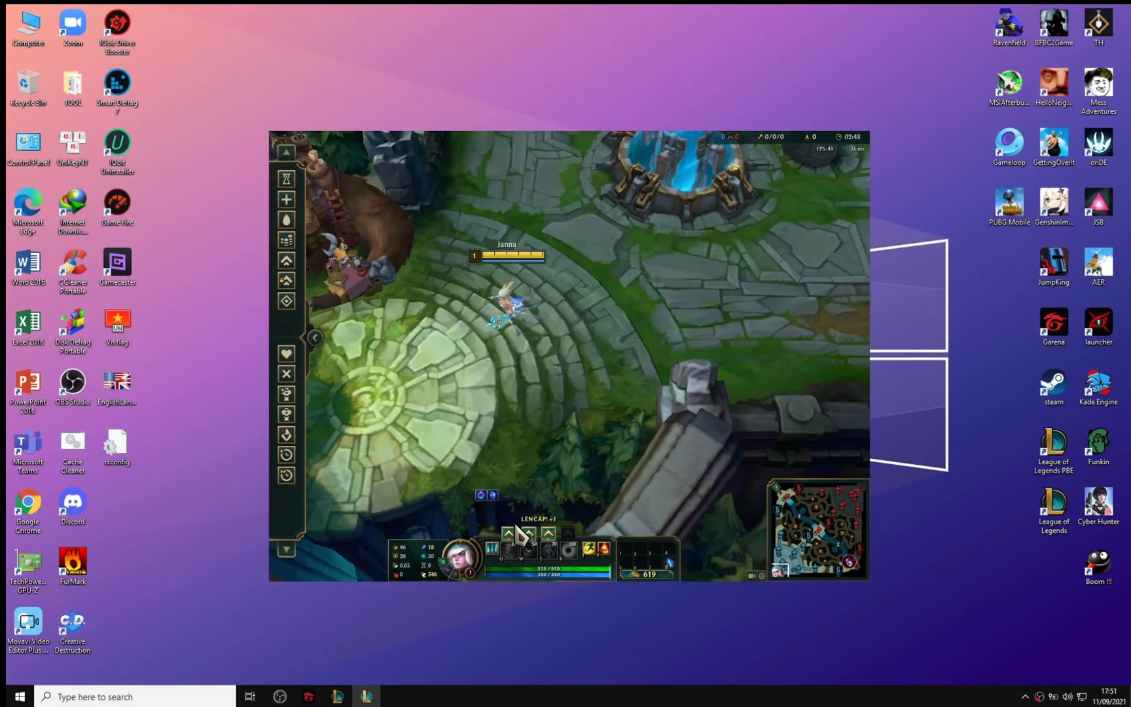
pyautogui.click(509, 533)
pyautogui.press('q')
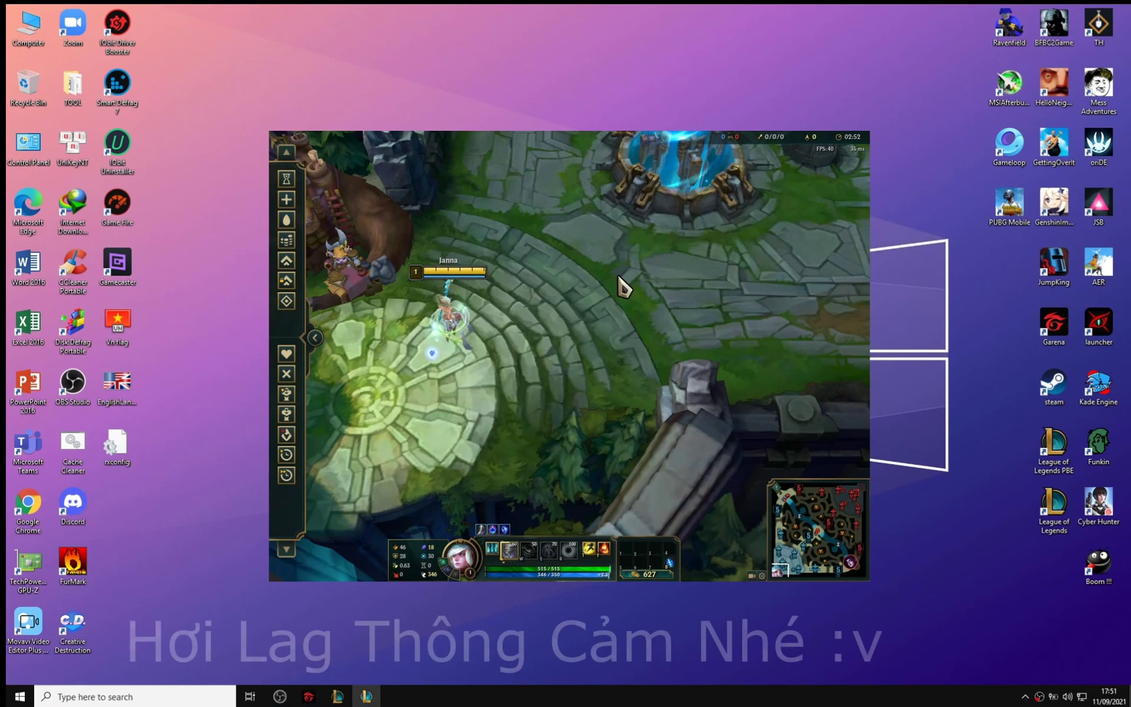
pyautogui.press('q')
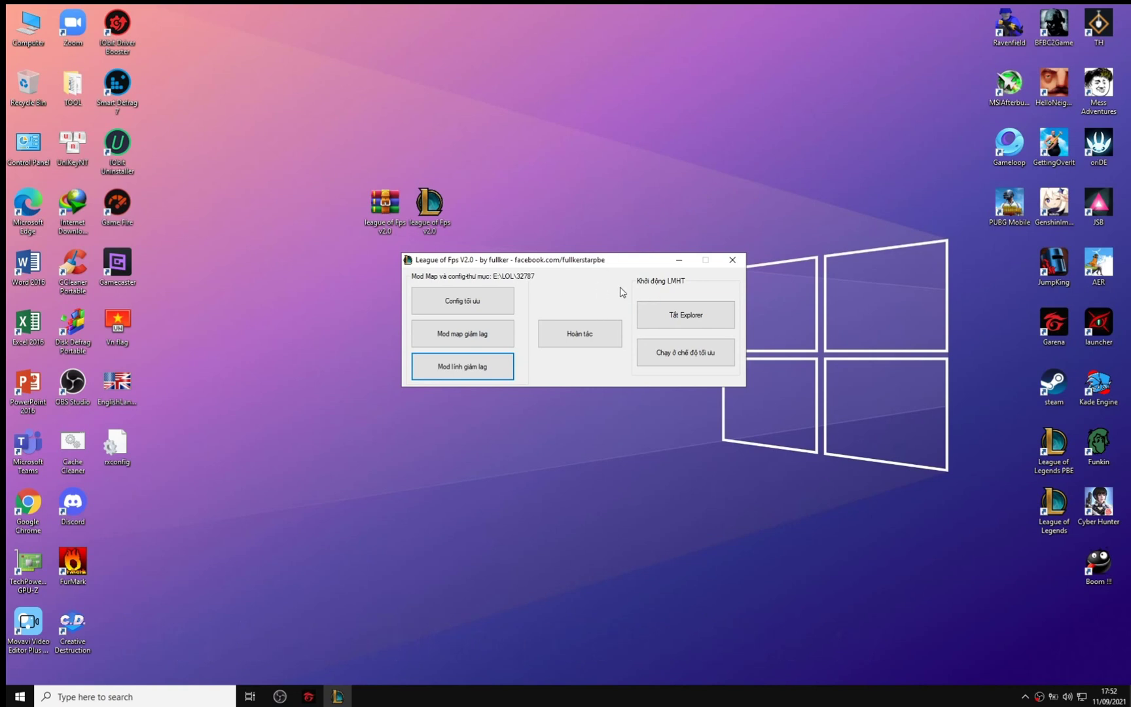
# Close League of Fps, launch Garena and open the League of Legends game folder setting, Chọn đường dẫn.
pyautogui.click(732, 261)
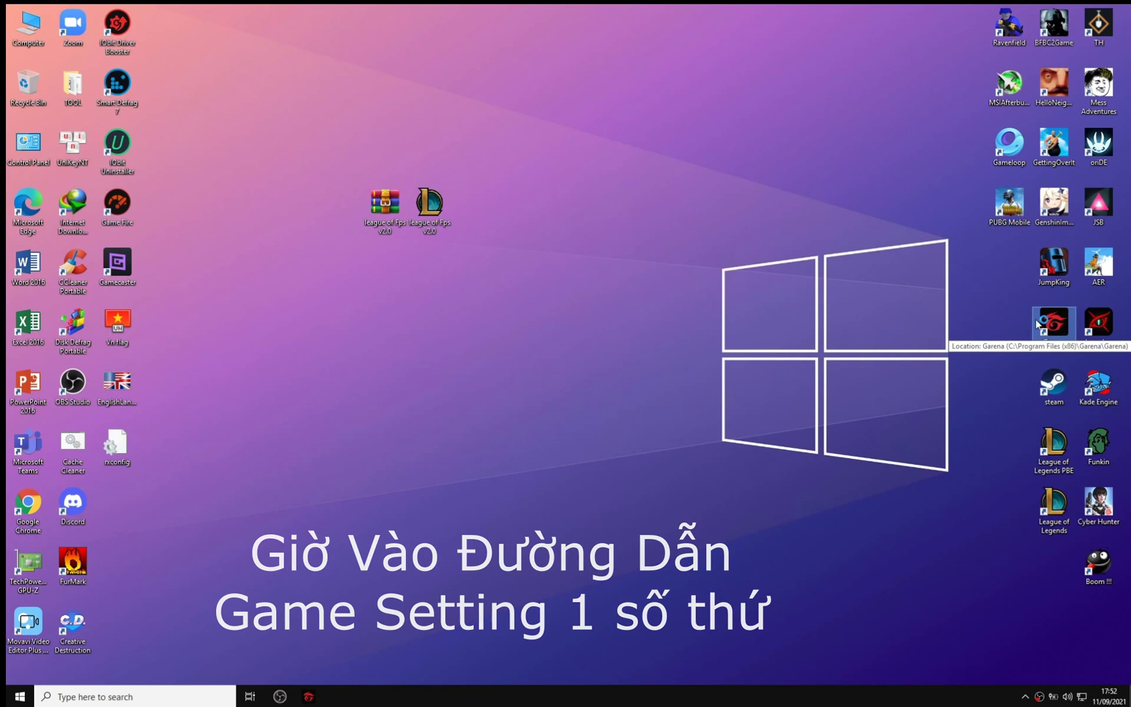
pyautogui.doubleClick(1050, 334)
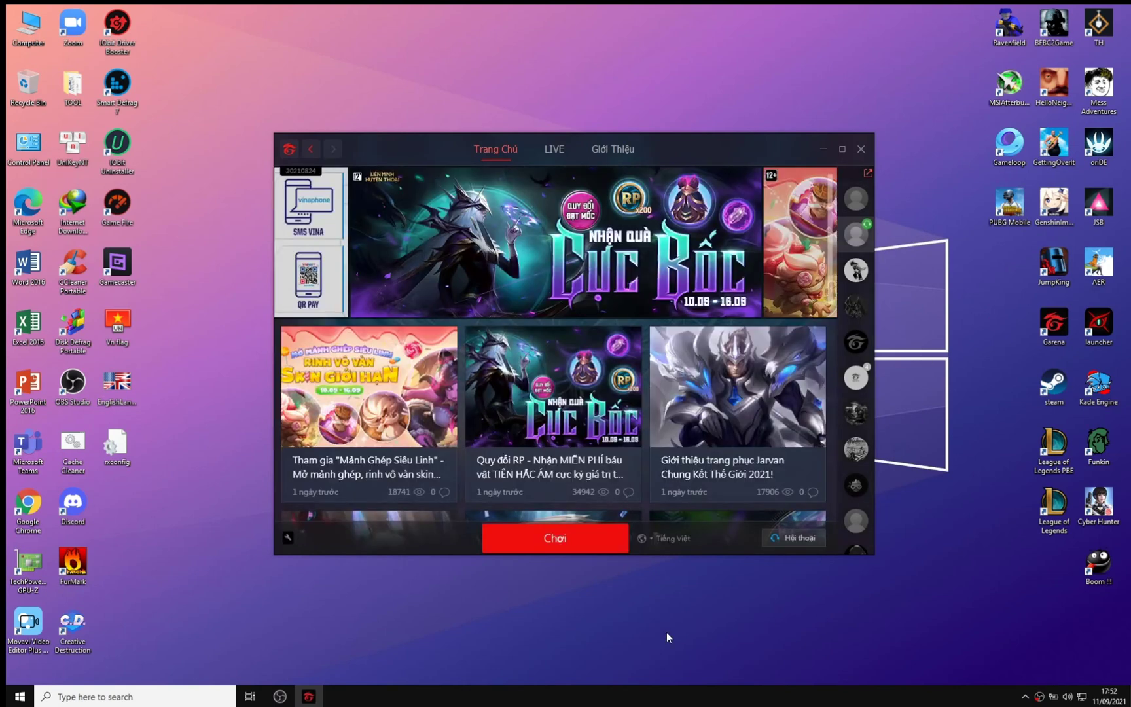
pyautogui.click(288, 540)
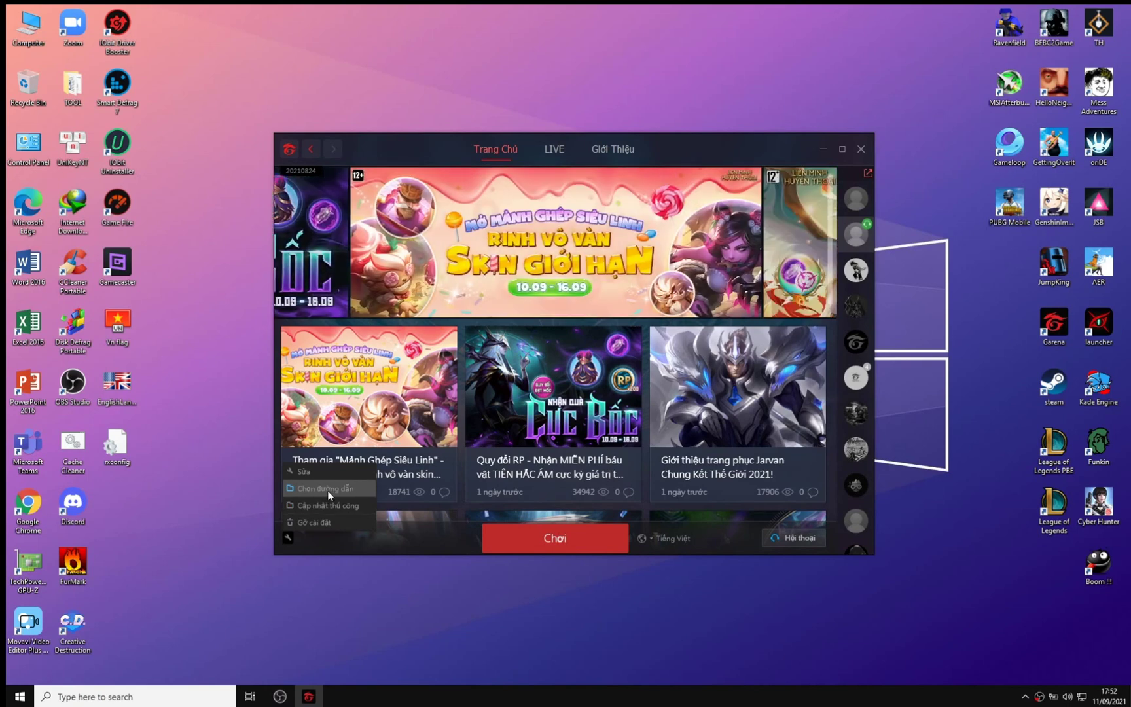
pyautogui.click(327, 490)
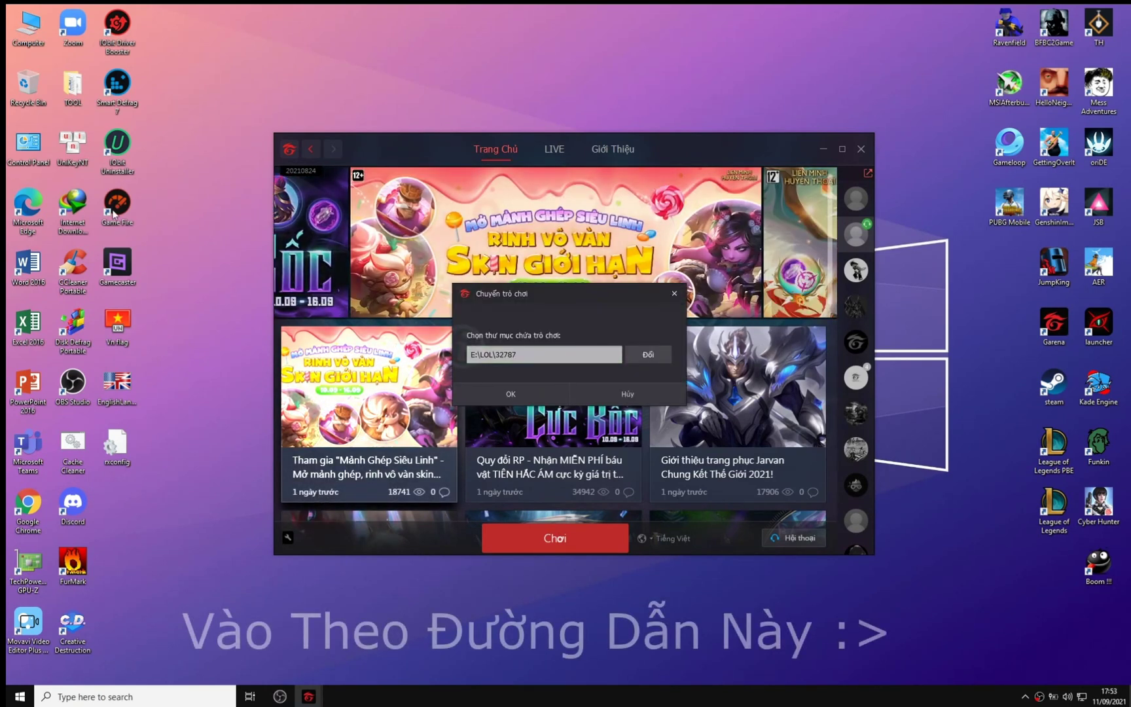
# Open the game folder E:\LOL\32787\Game in File Explorer, following the path given in Garena.
pyautogui.doubleClick(33, 30)
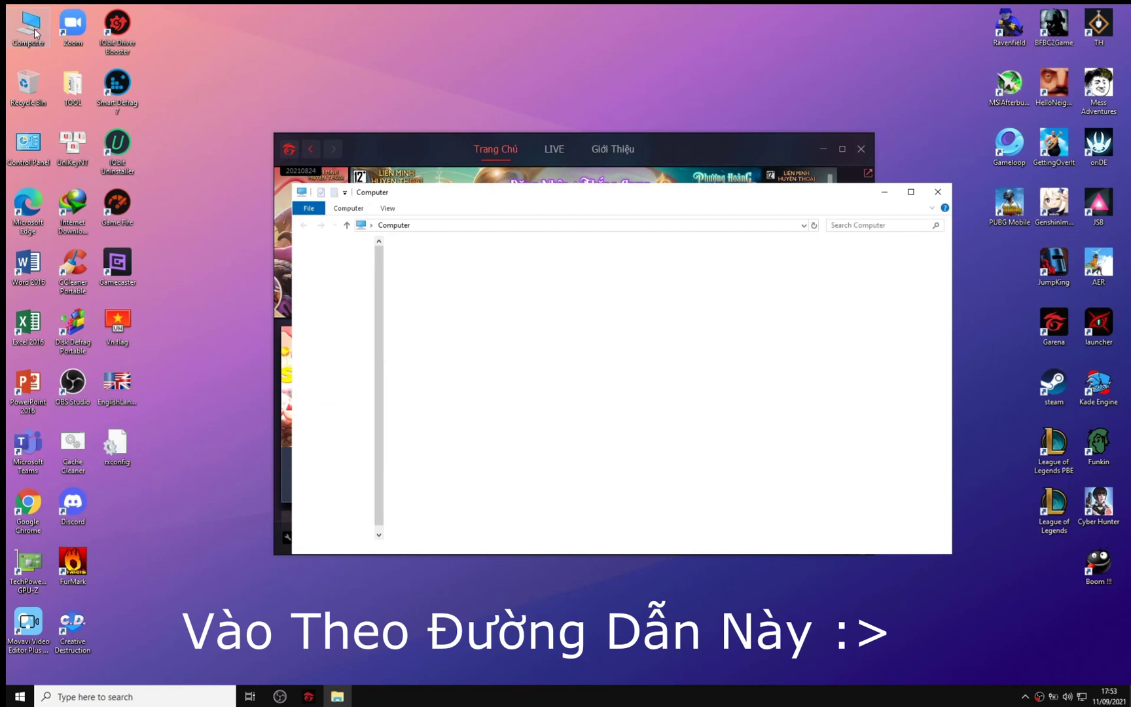
pyautogui.moveTo(399, 197); pyautogui.dragTo(760, 180)
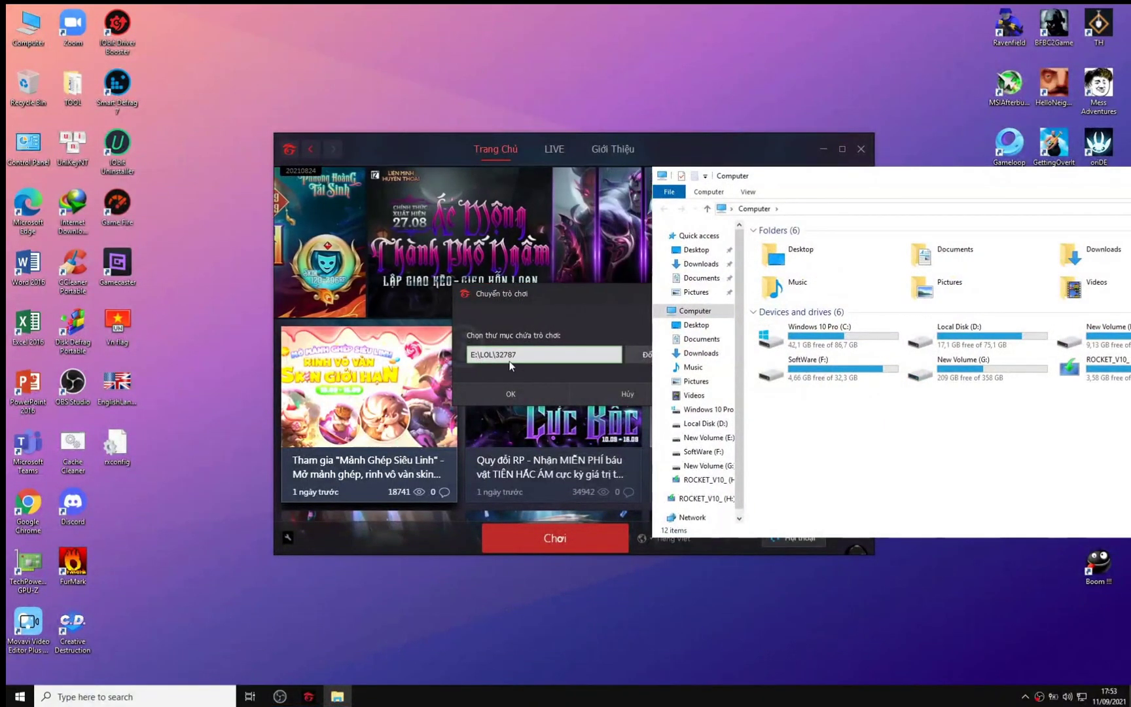
pyautogui.moveTo(976, 169); pyautogui.dragTo(892, 171)
pyautogui.click(1024, 345)
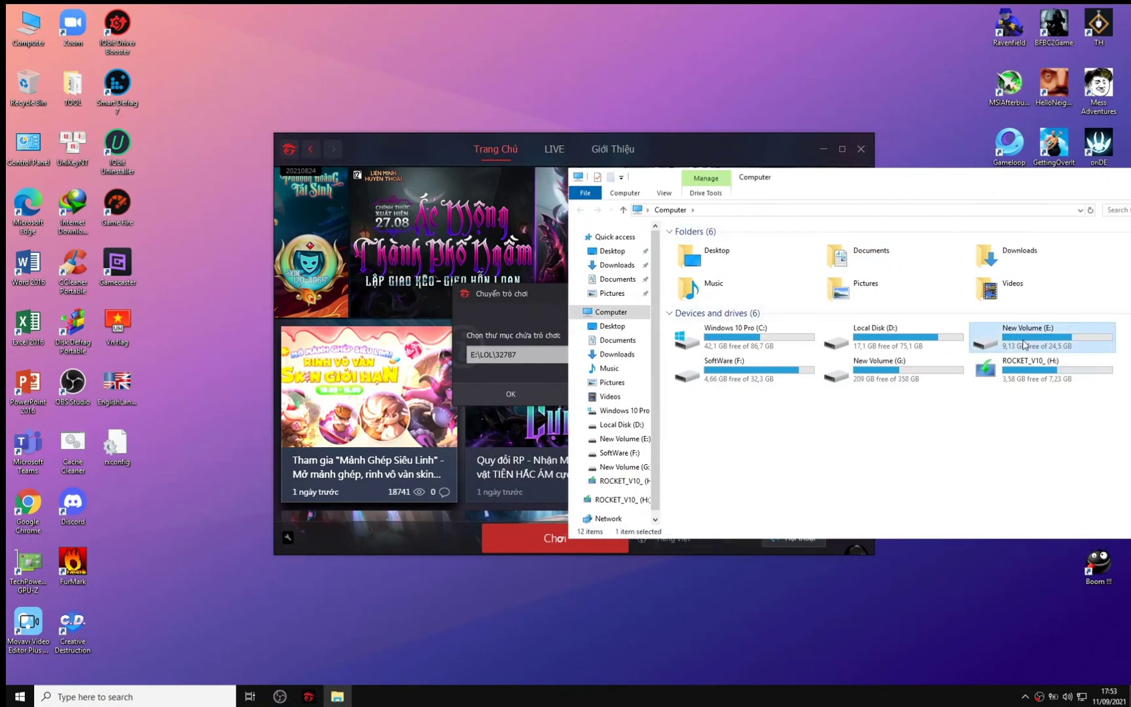
pyautogui.doubleClick(1032, 345)
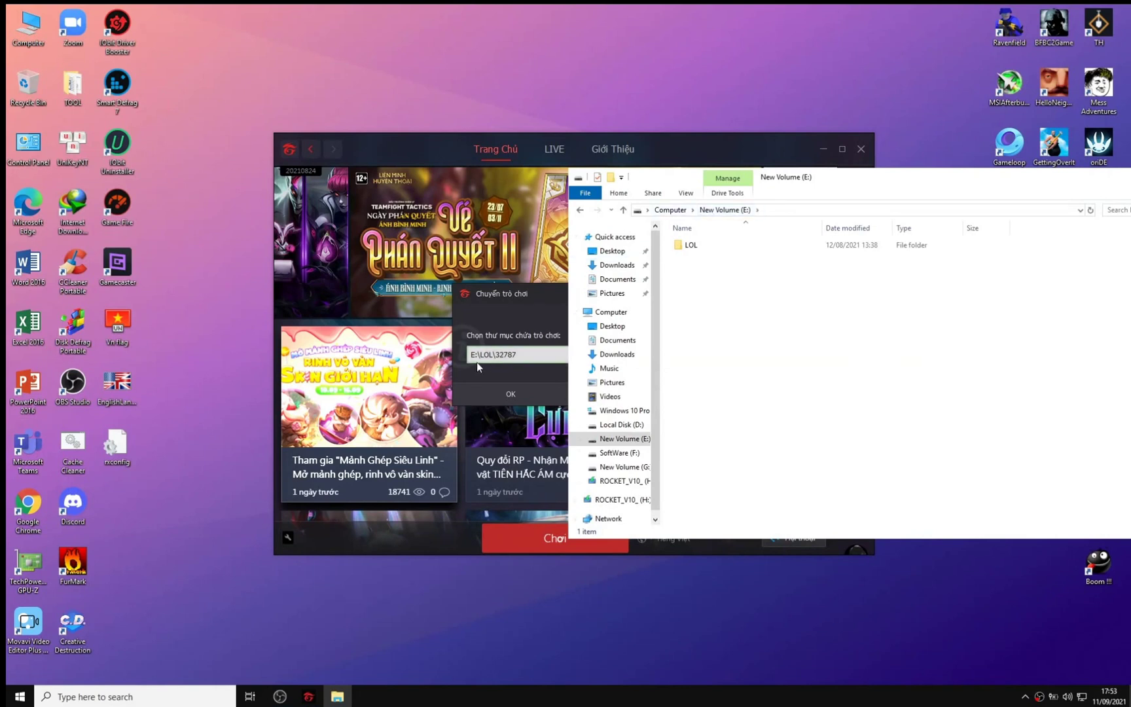
pyautogui.doubleClick(695, 246)
pyautogui.click(702, 250)
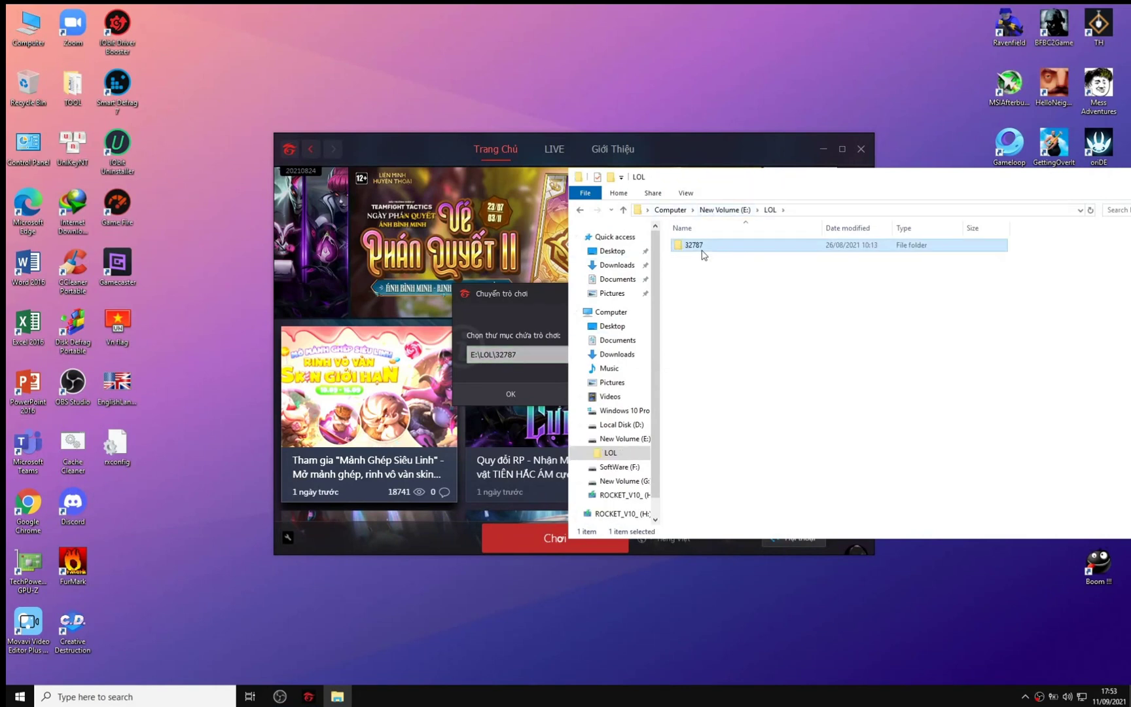
pyautogui.doubleClick(702, 249)
pyautogui.moveTo(718, 181); pyautogui.dragTo(419, 184)
pyautogui.click(456, 262)
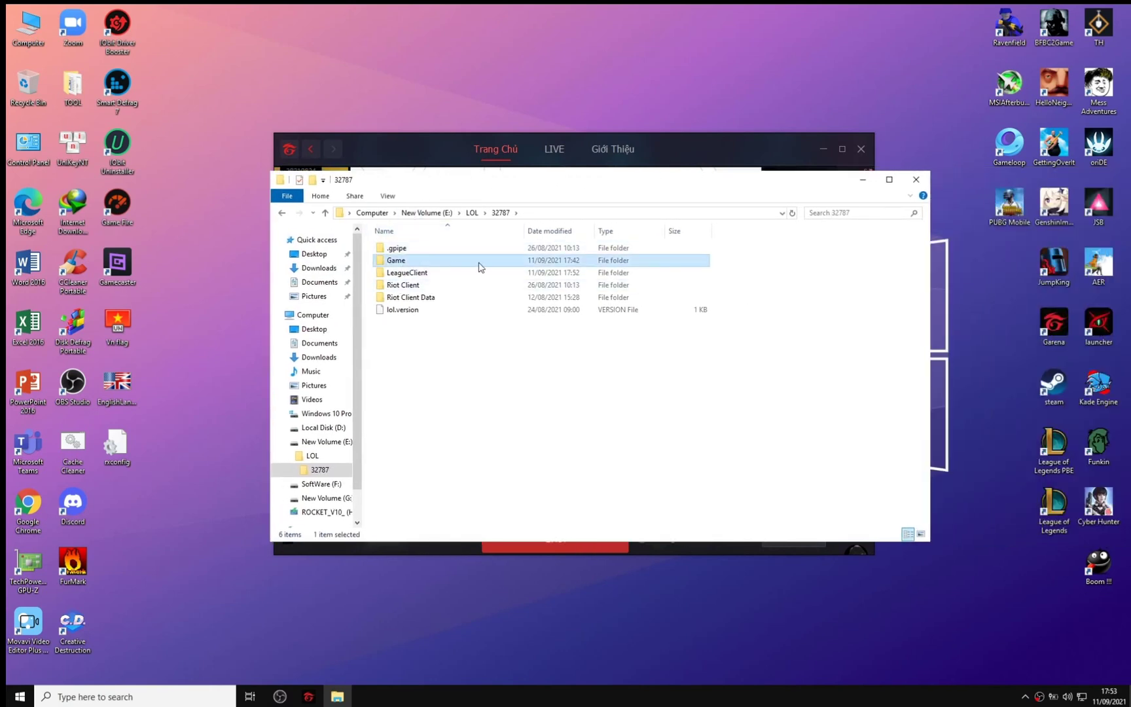
pyautogui.doubleClick(456, 263)
# In the League of Legends application's compatibility properties, disable fullscreen optimizations and enable running as an administrator.
pyautogui.click(446, 385)
pyautogui.rightClick(361, 398)
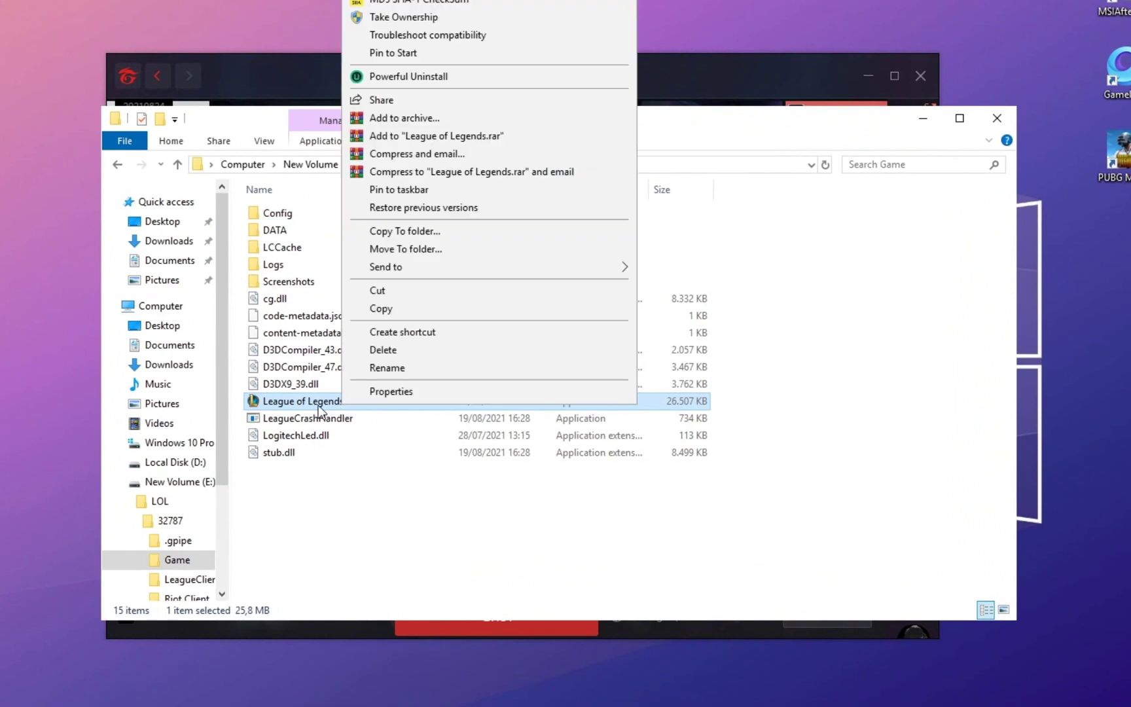
pyautogui.click(417, 391)
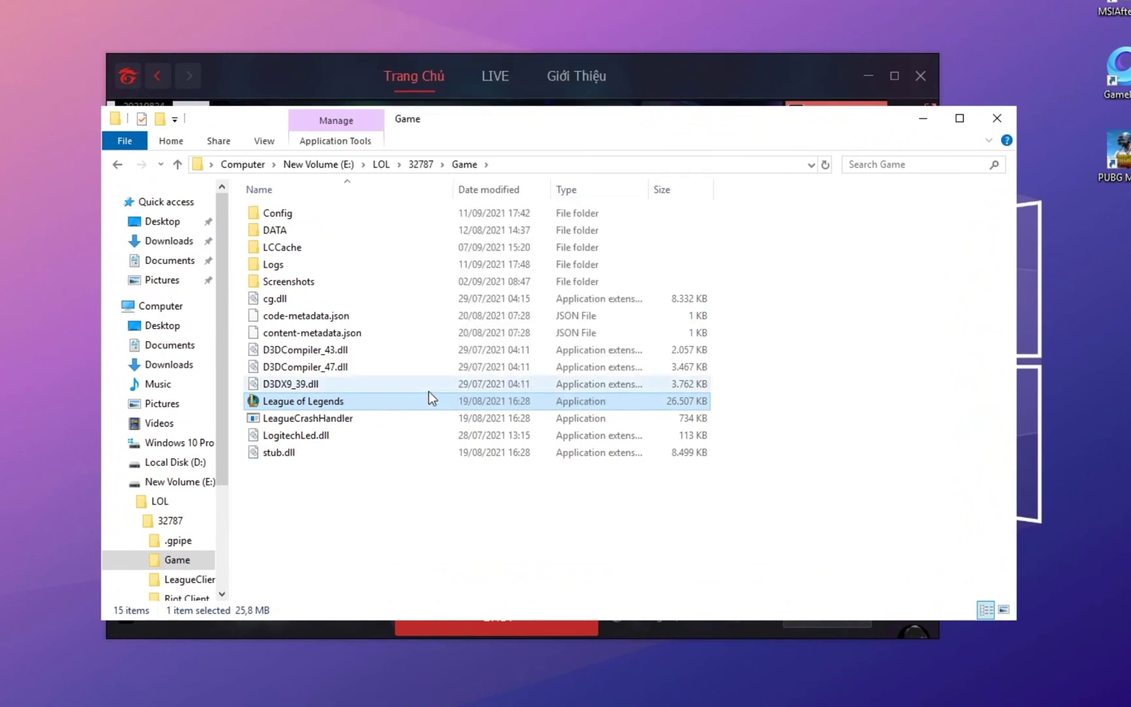
pyautogui.moveTo(443, 400); pyautogui.dragTo(452, 176)
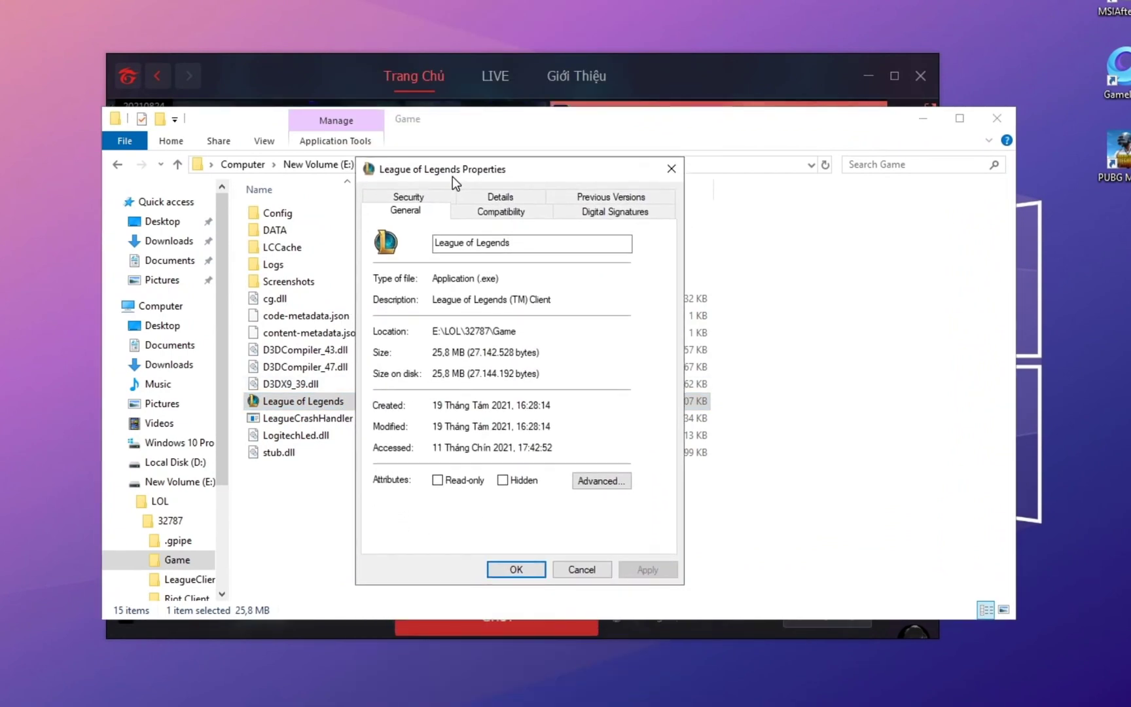
pyautogui.click(479, 215)
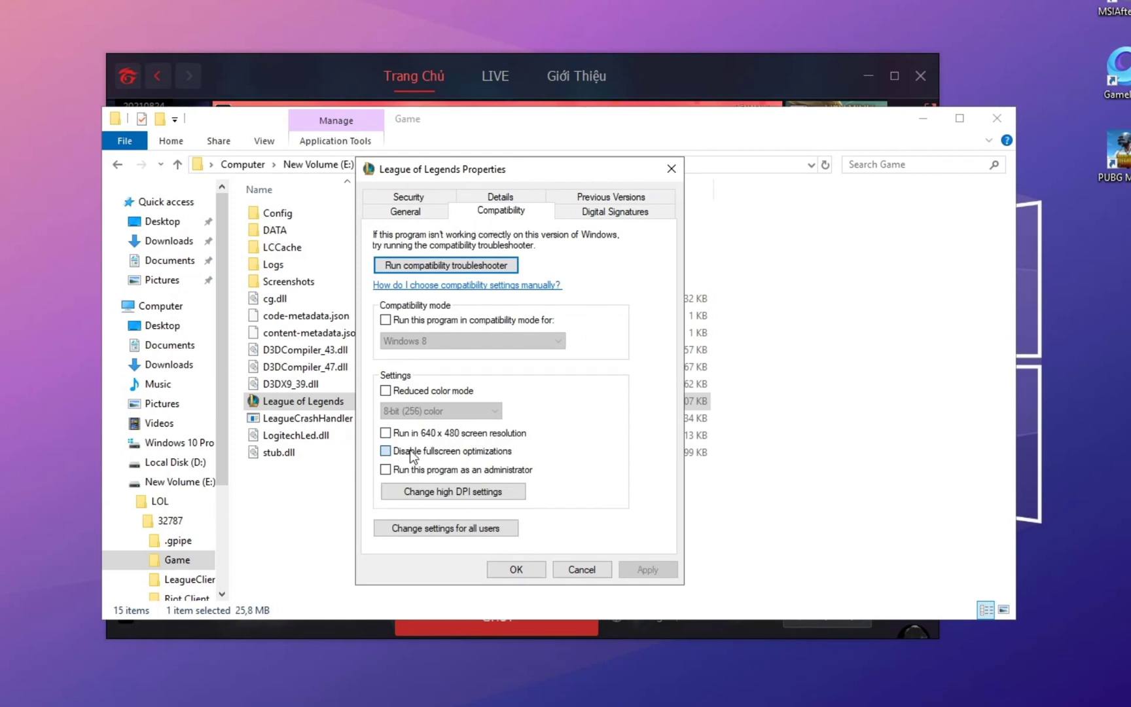
# Override the high DPI scaling behavior with scaling performed by Application and confirm the League of Legends properties.
pyautogui.click(426, 492)
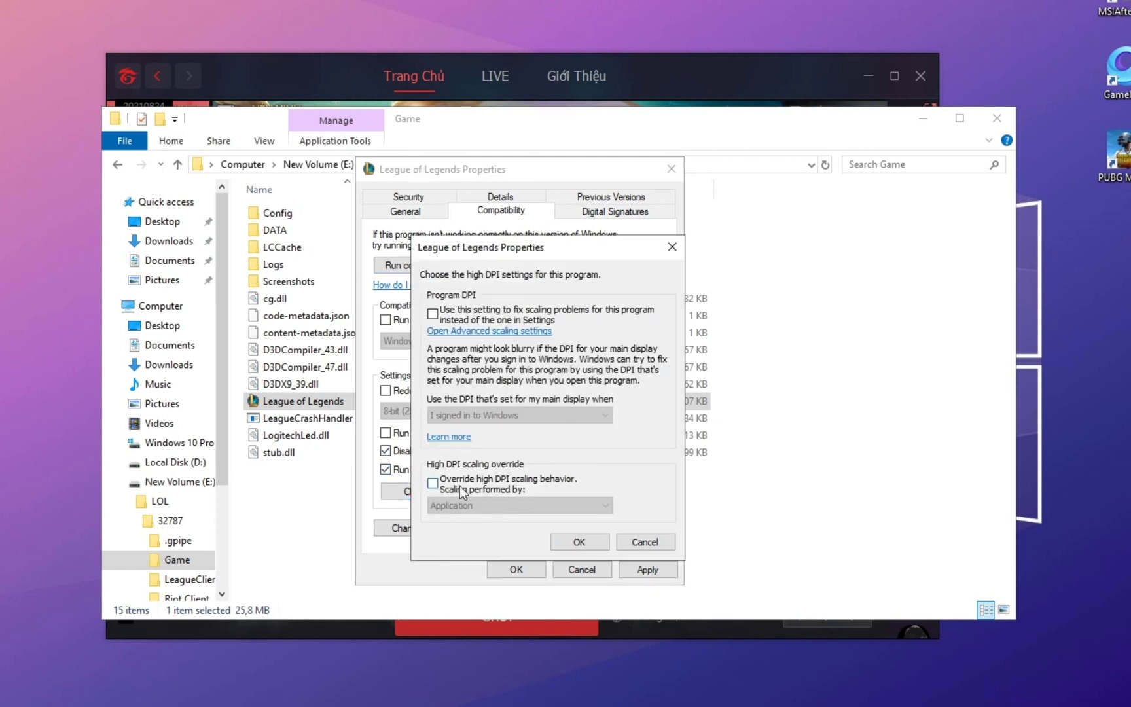
pyautogui.click(463, 484)
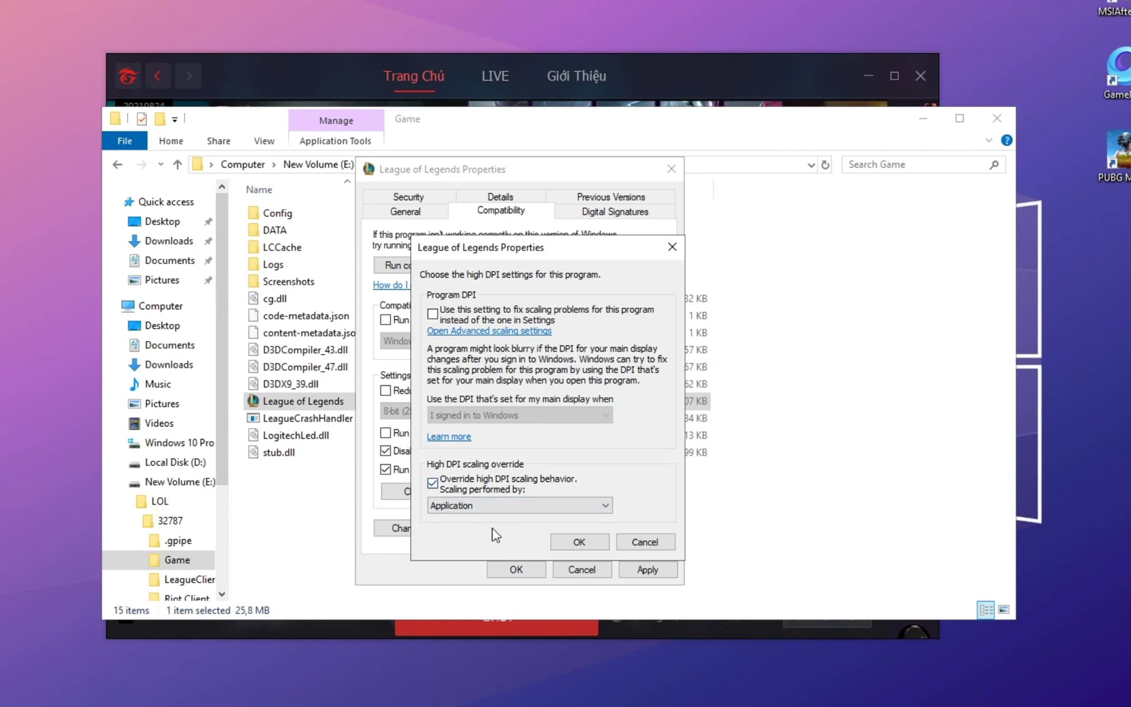
pyautogui.click(575, 542)
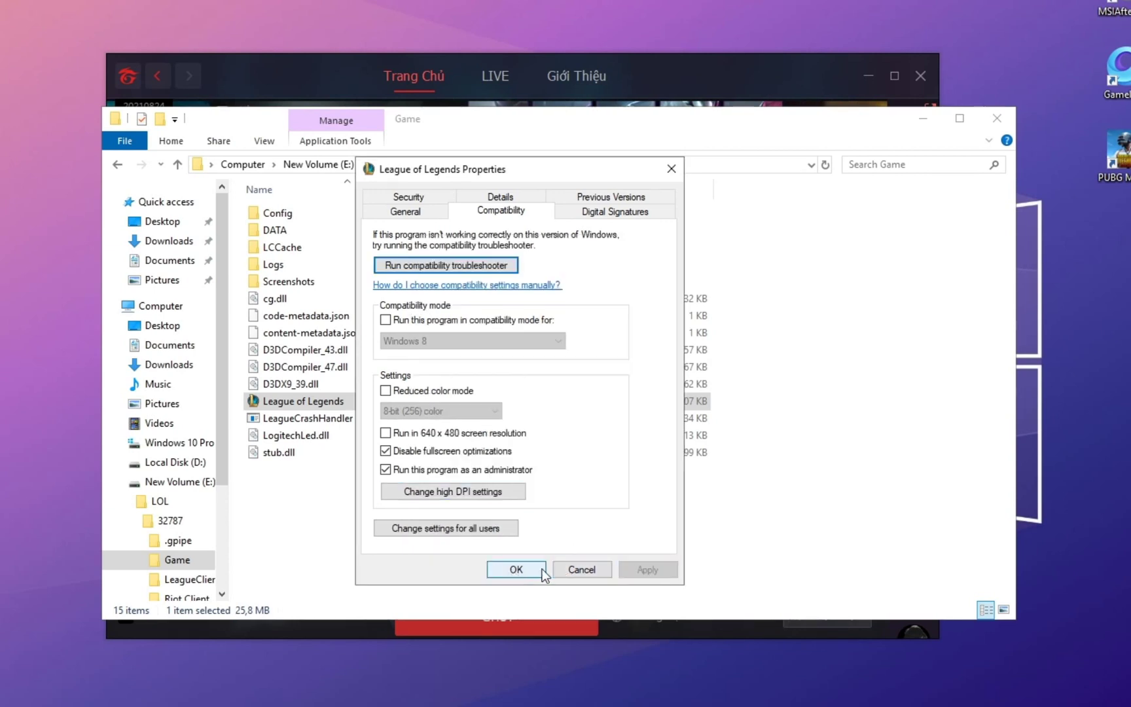
pyautogui.click(517, 570)
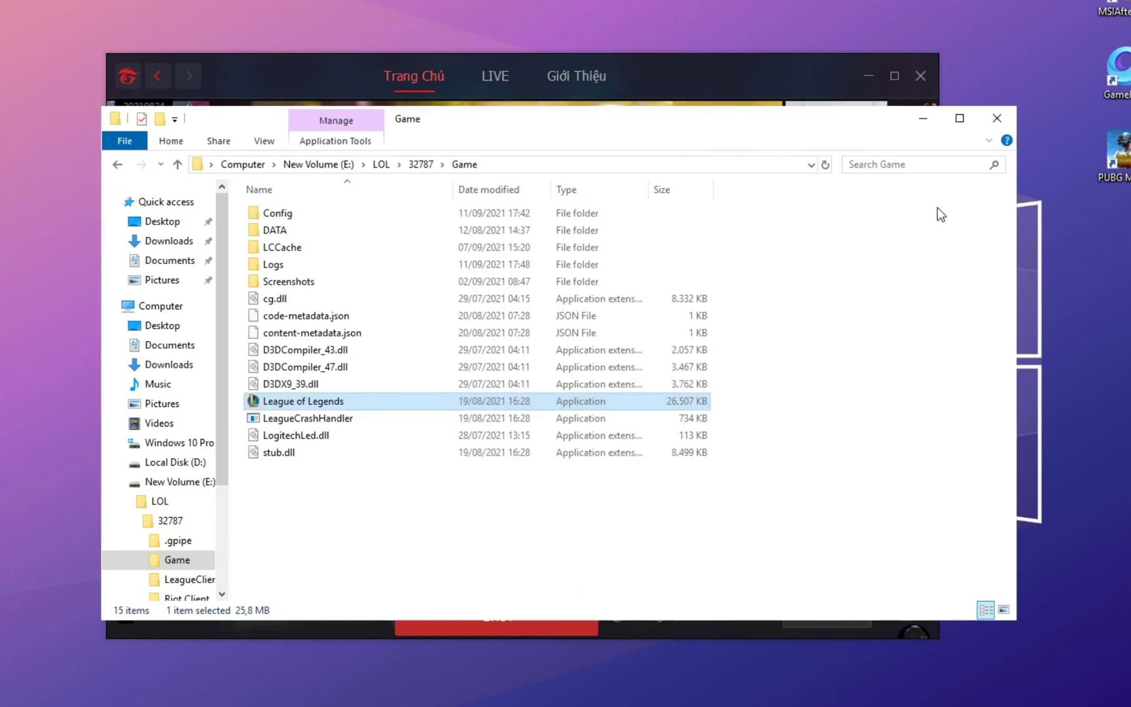
# Close the Game folder, confirm the game path E:\LOL\32787 in Garena and close Garena.
pyautogui.click(996, 118)
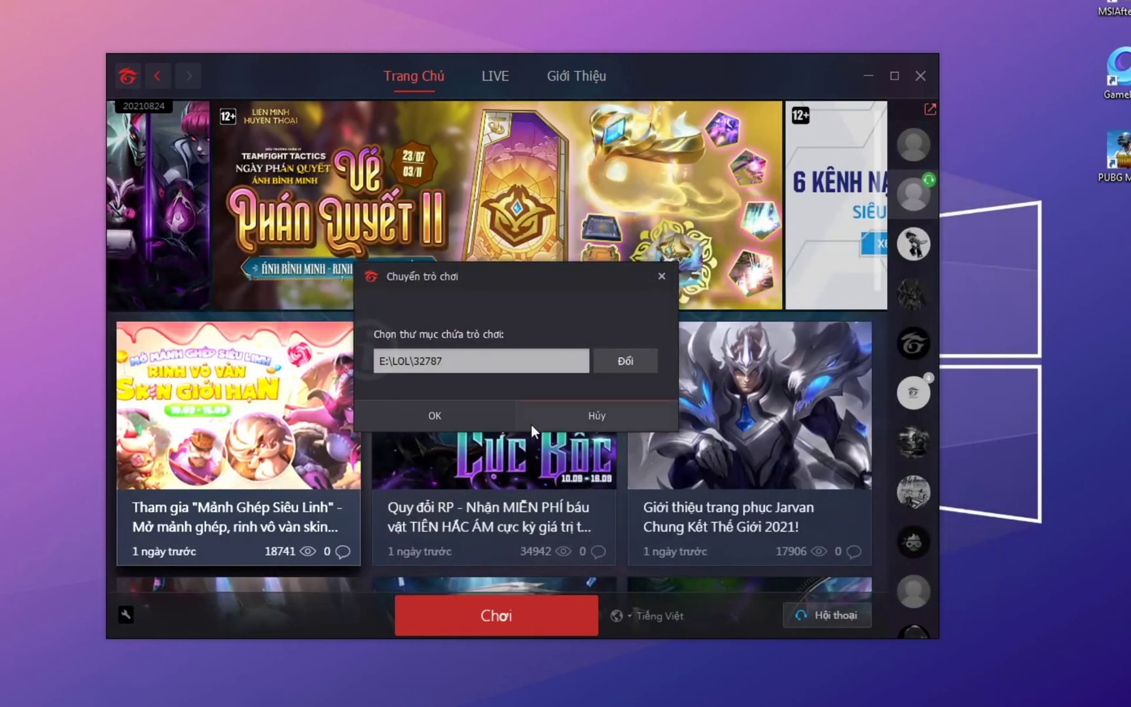
pyautogui.click(434, 419)
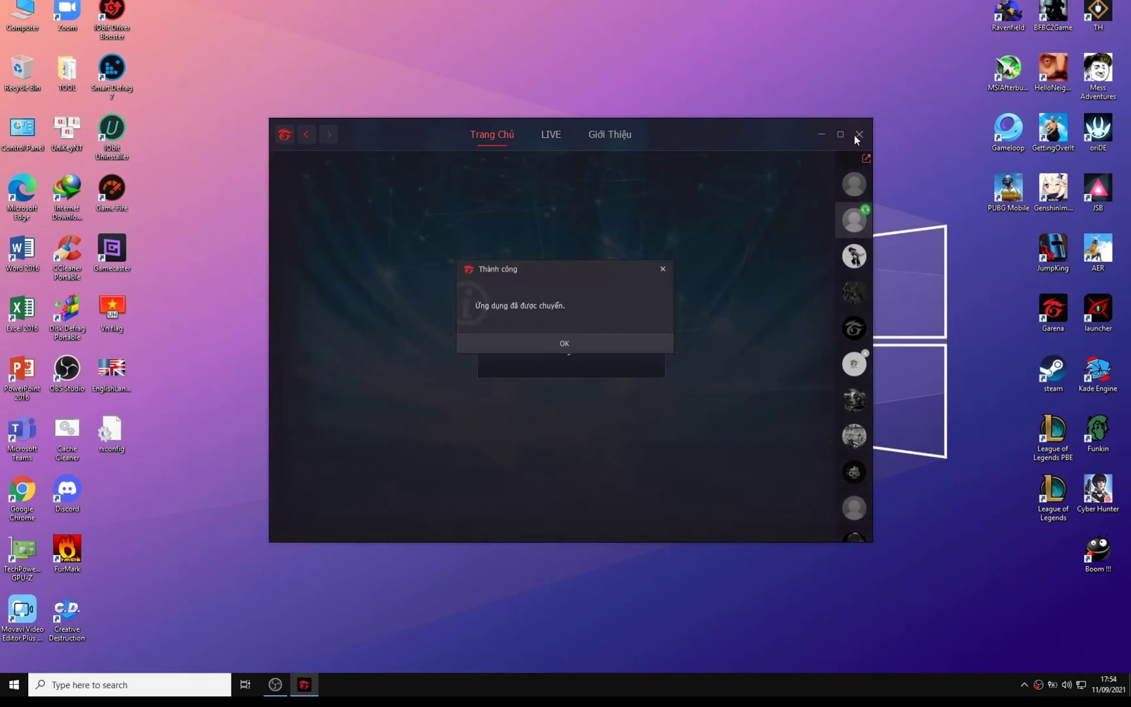
pyautogui.click(623, 346)
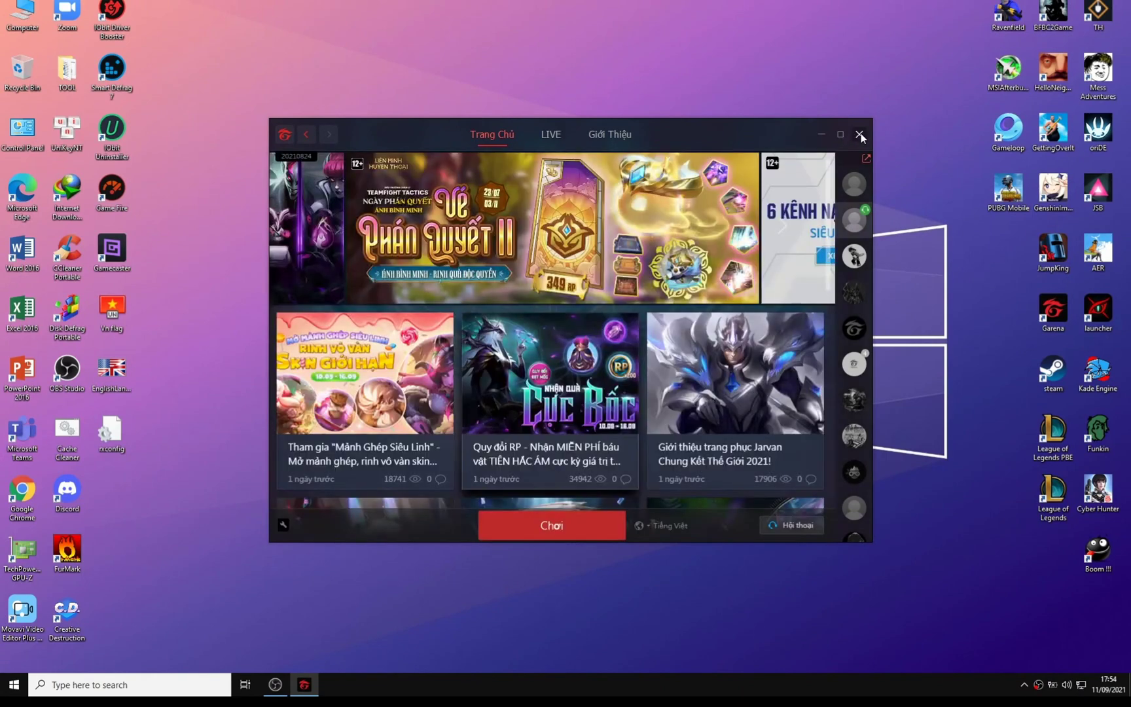
pyautogui.click(860, 134)
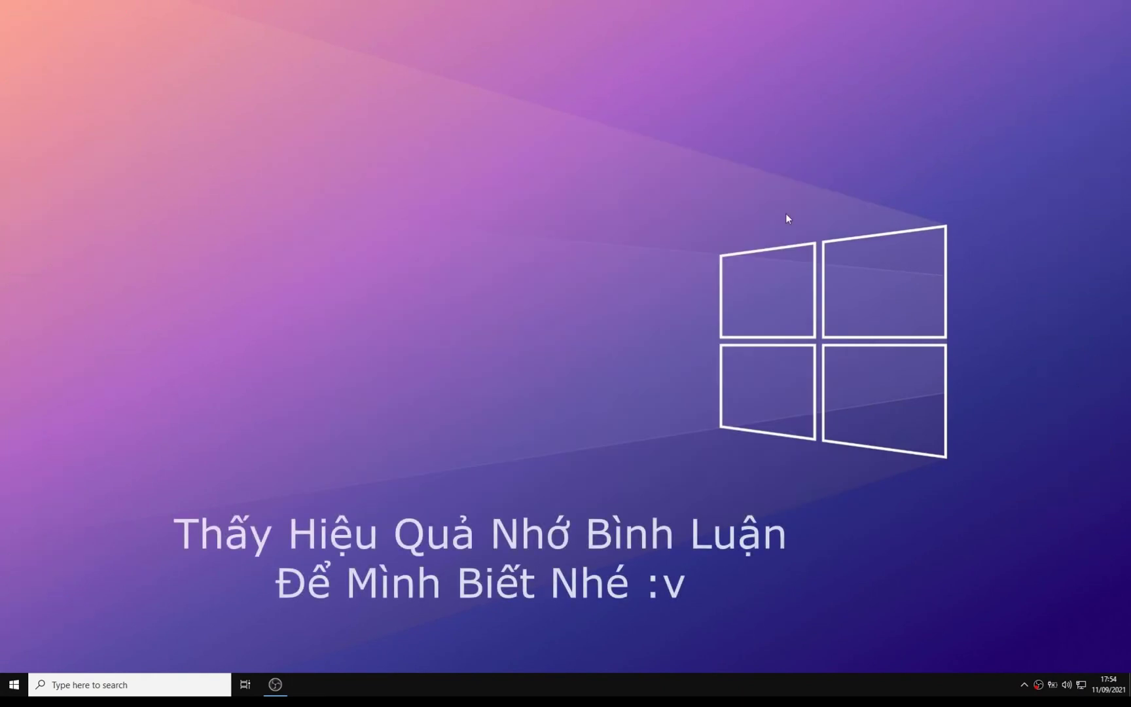